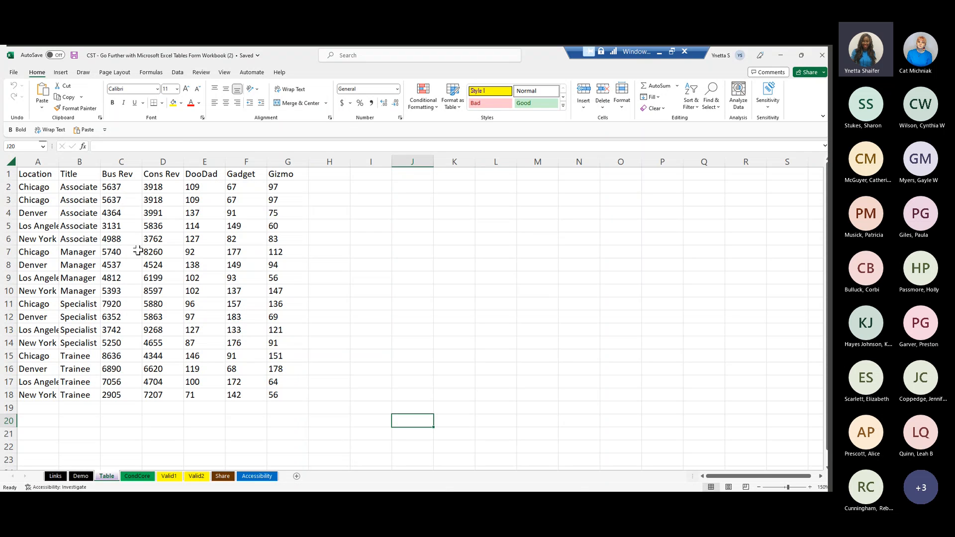
- Insert a blank column before the Bus Rev column
{"action": "left_click", "coordinate": [122, 158]}
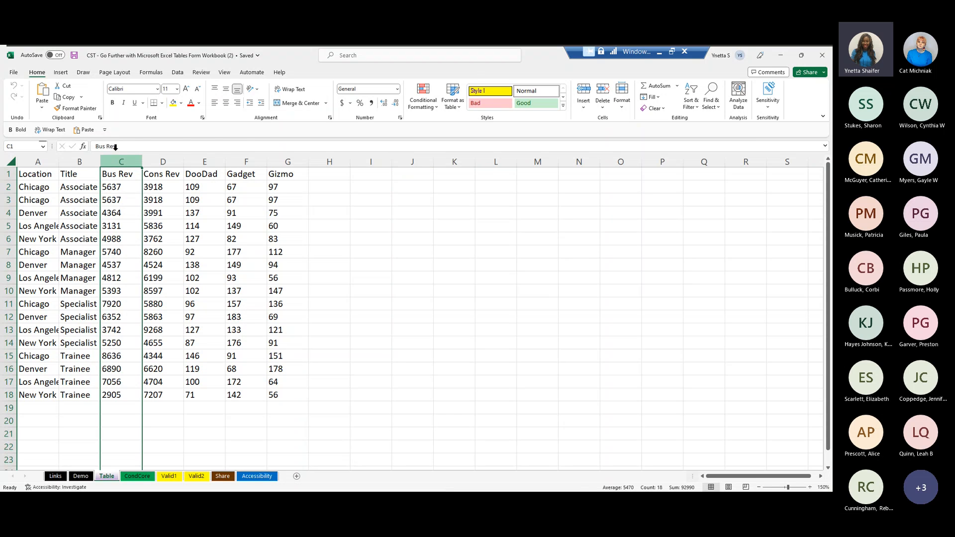
{"action": "right_click", "coordinate": [122, 161]}
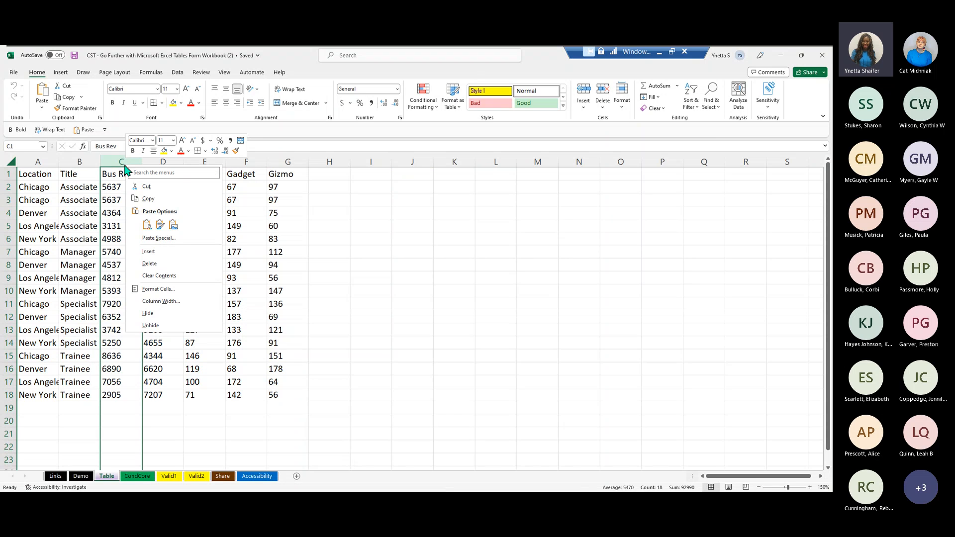
{"action": "left_click", "coordinate": [149, 257]}
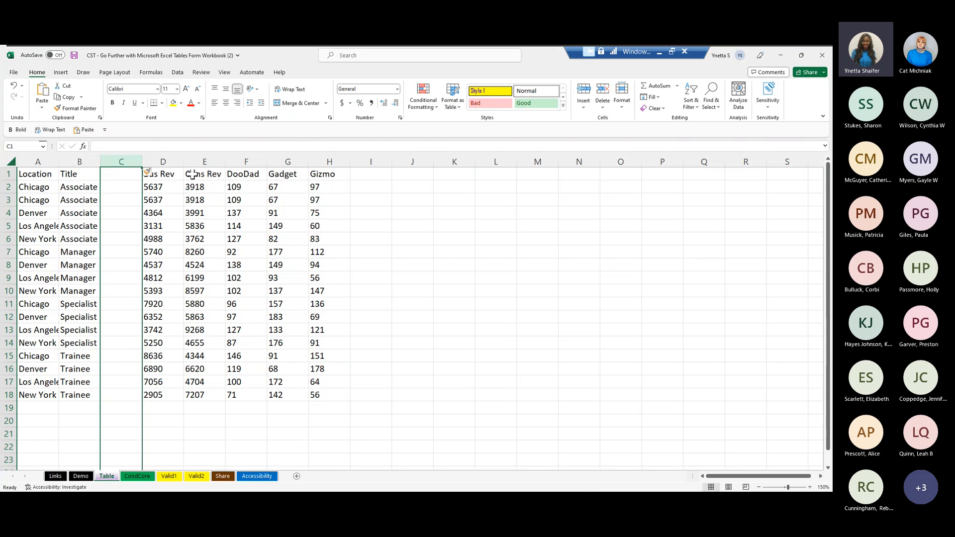
- Try to create a table from the numeric data beside the blank column, starting from cell D4, then cancel it
{"action": "left_click", "coordinate": [161, 213]}
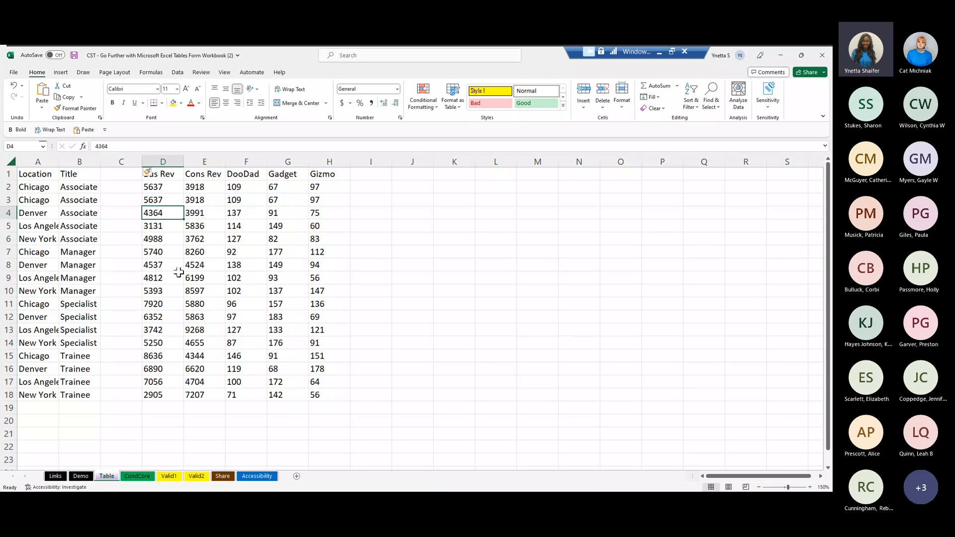
{"action": "left_click", "coordinate": [61, 75]}
{"action": "left_click", "coordinate": [82, 96]}
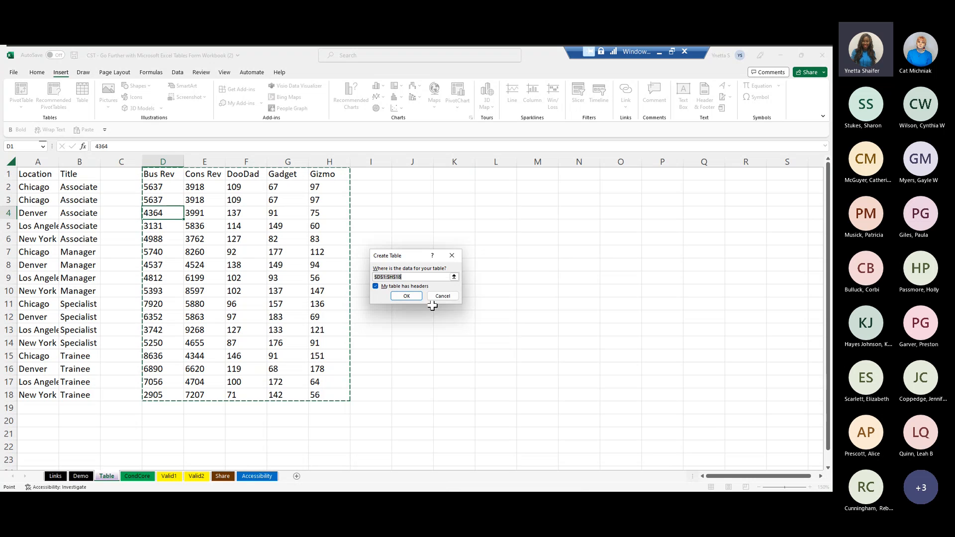
{"action": "left_click", "coordinate": [447, 297]}
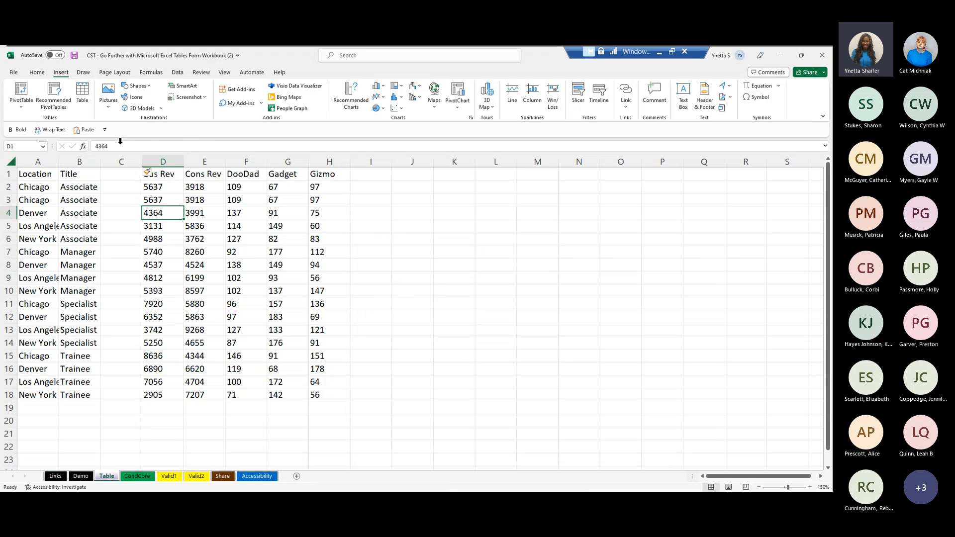
- Delete the blank column C between Title and Bus Rev
{"action": "right_click", "coordinate": [122, 163]}
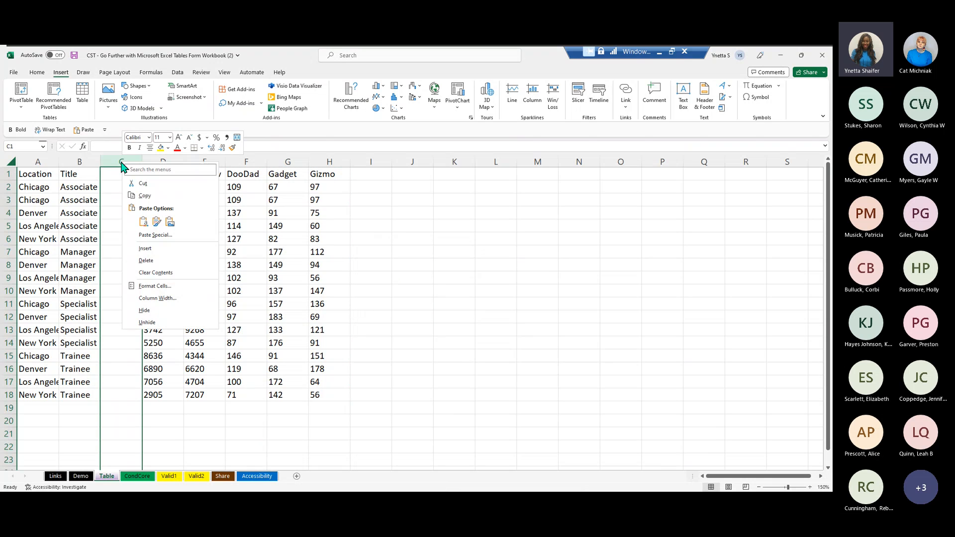
{"action": "left_click", "coordinate": [153, 262]}
- Convert the data range A1:G18 into a table with headers
{"action": "left_click", "coordinate": [157, 213]}
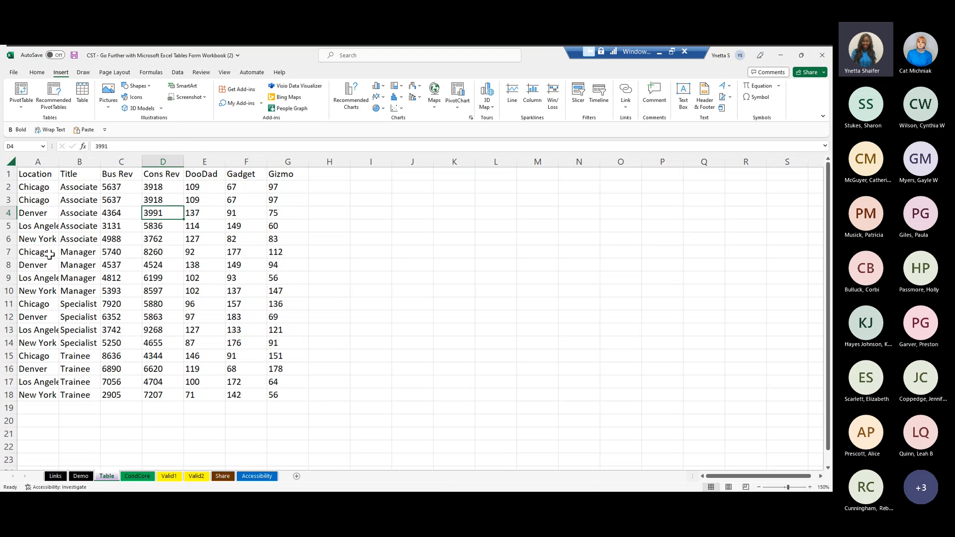
{"action": "left_click", "coordinate": [84, 103]}
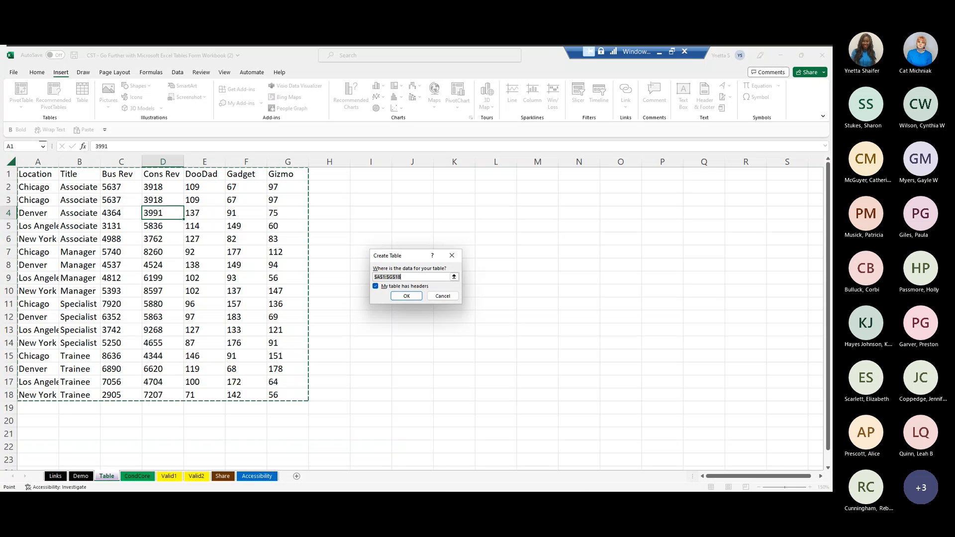
{"action": "left_click", "coordinate": [406, 294]}
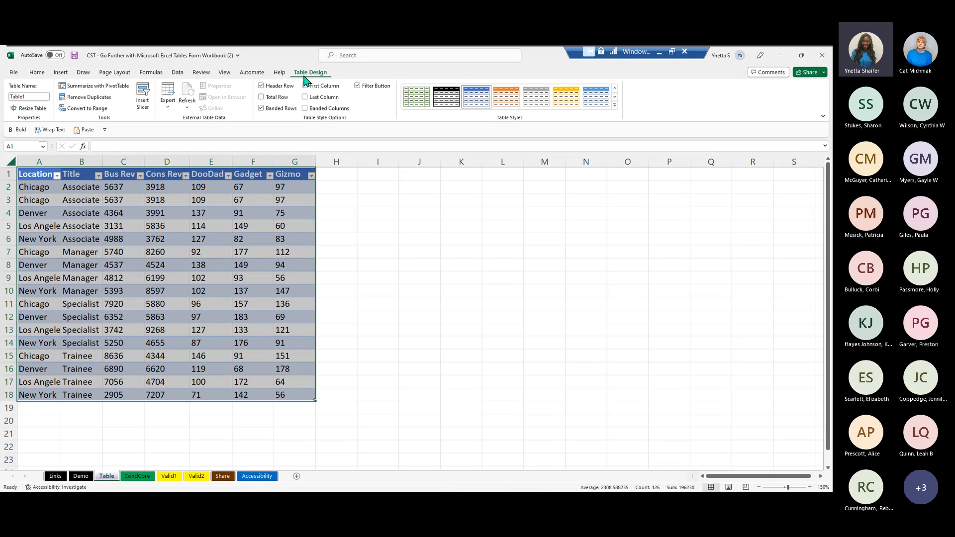
{"action": "left_click", "coordinate": [457, 235]}
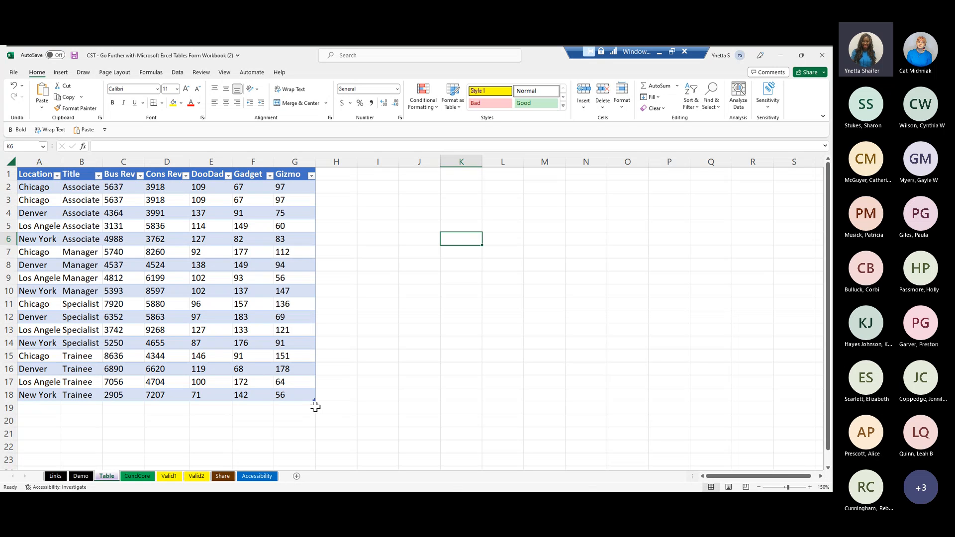
- Open the full gallery of table styles for the new table
{"action": "left_click", "coordinate": [225, 235]}
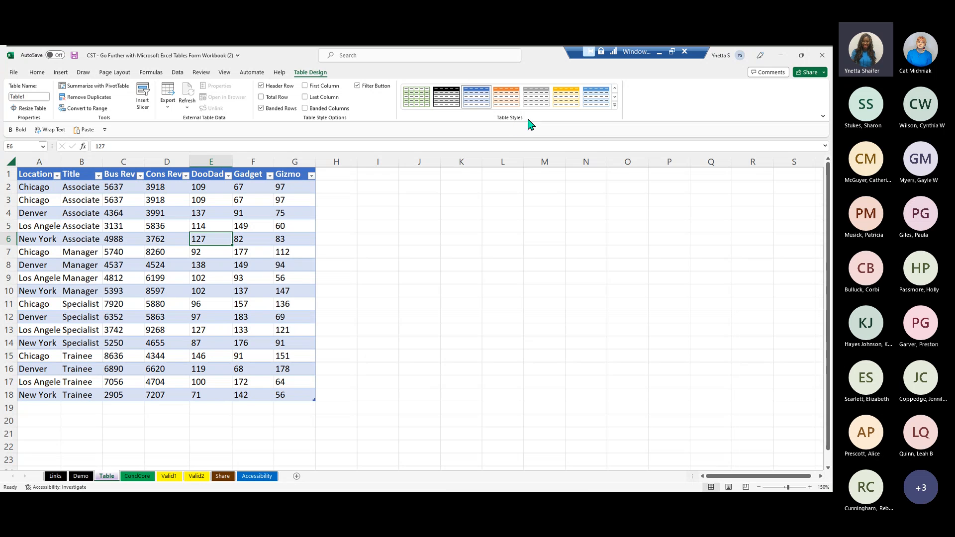
{"action": "left_click", "coordinate": [615, 105]}
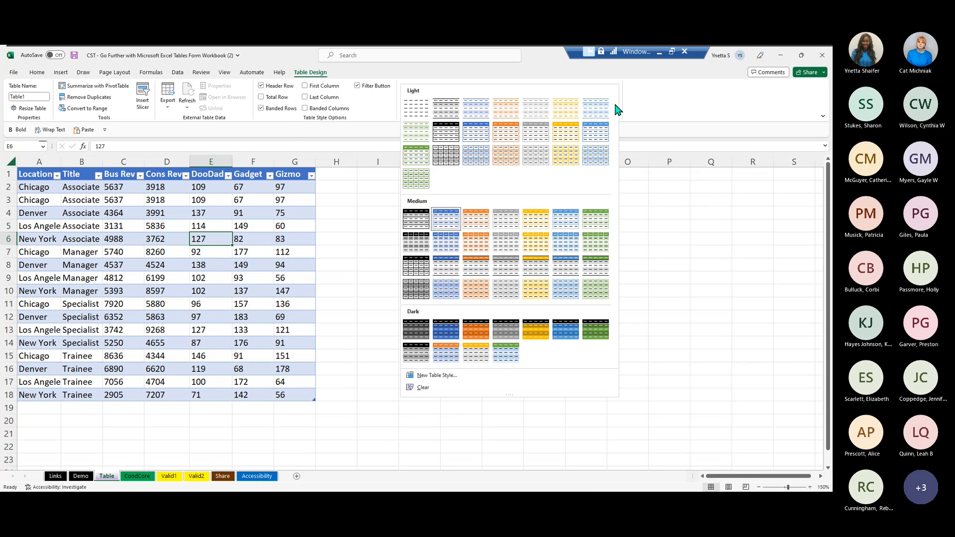
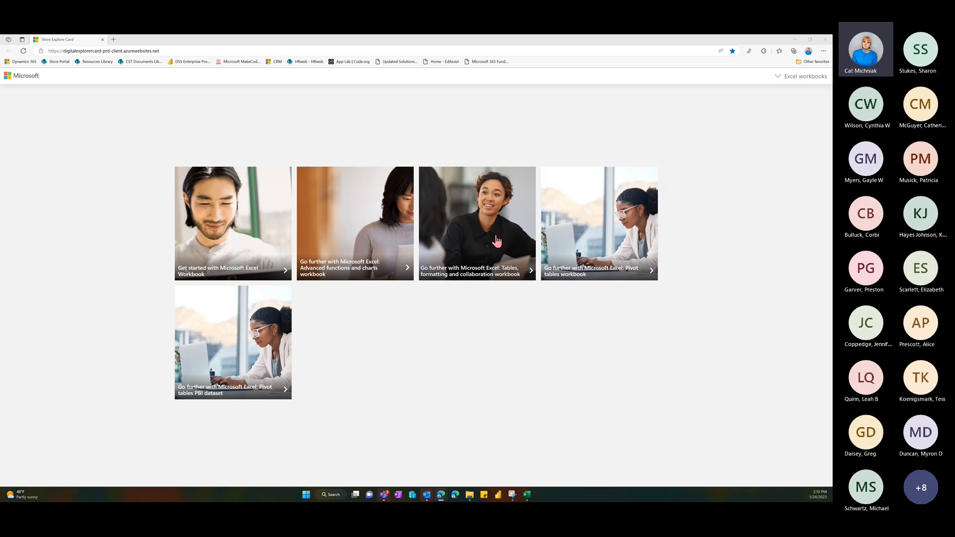
- View the download card for the Tables, formatting and collaboration workbook, then close it
{"action": "left_click", "coordinate": [528, 272]}
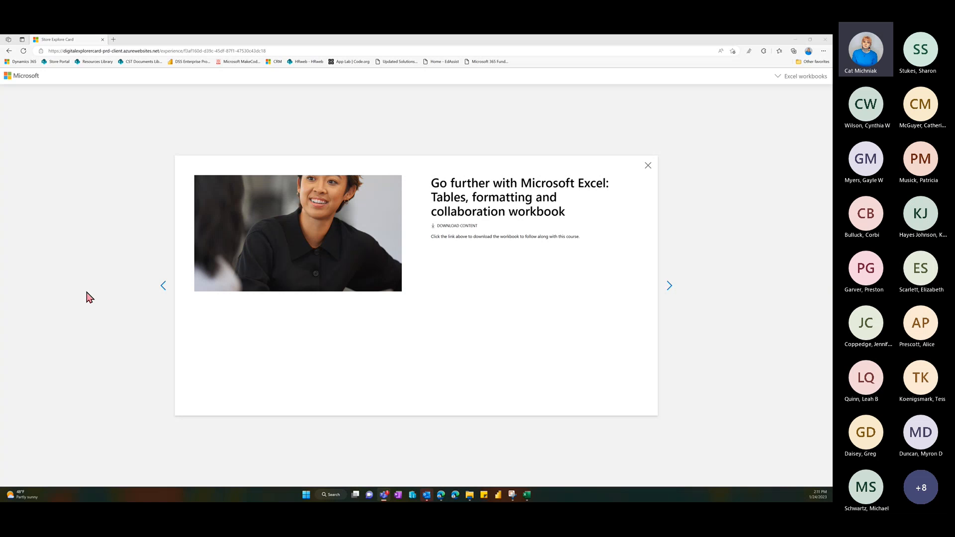
{"action": "left_click", "coordinate": [648, 166]}
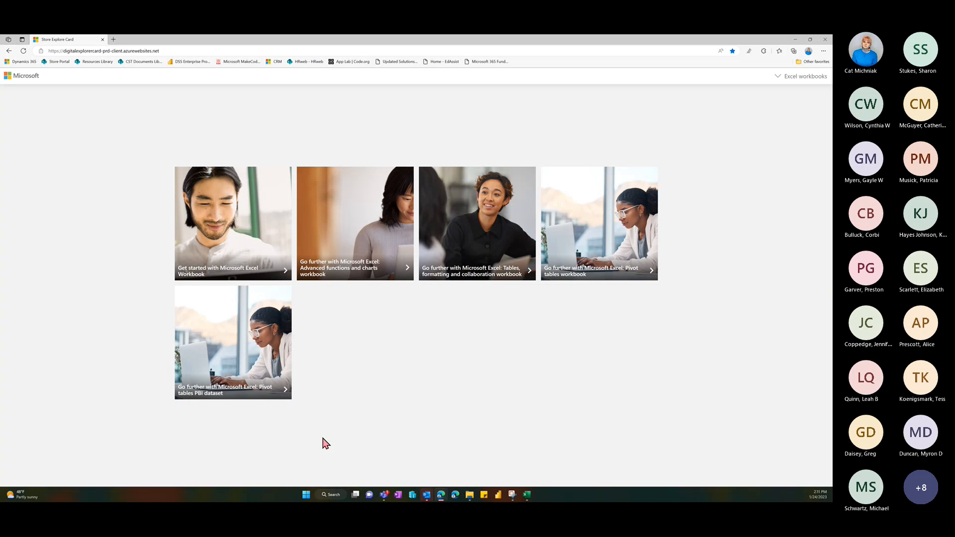
- Switch to the Excel workbook, maximize its window and enlarge the Table sheet view to 220%
{"action": "left_click", "coordinate": [528, 496]}
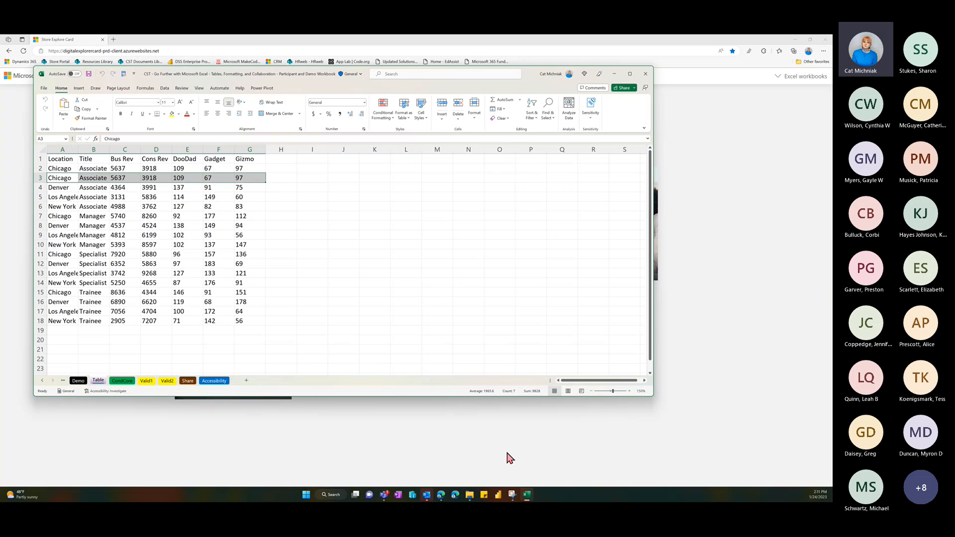
{"action": "left_click", "coordinate": [631, 71]}
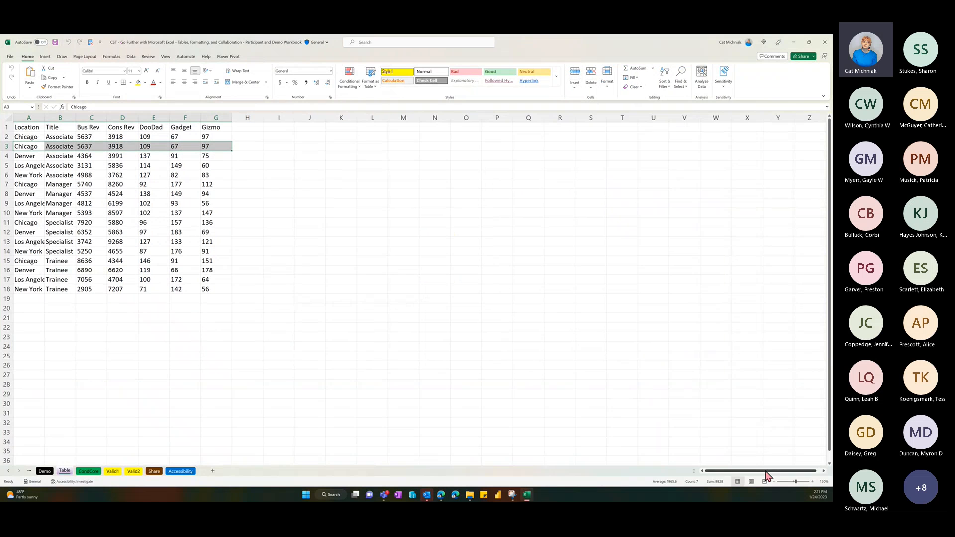
{"action": "left_click", "coordinate": [813, 482]}
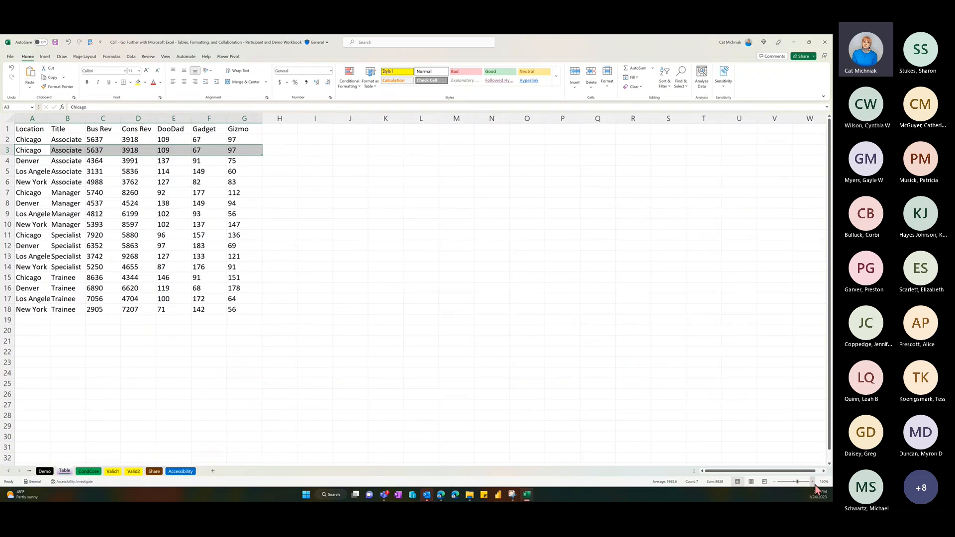
{"action": "left_click", "coordinate": [813, 482]}
{"action": "left_click", "coordinate": [813, 482]}
{"action": "left_click", "coordinate": [813, 482]}
{"action": "left_click", "coordinate": [813, 482]}
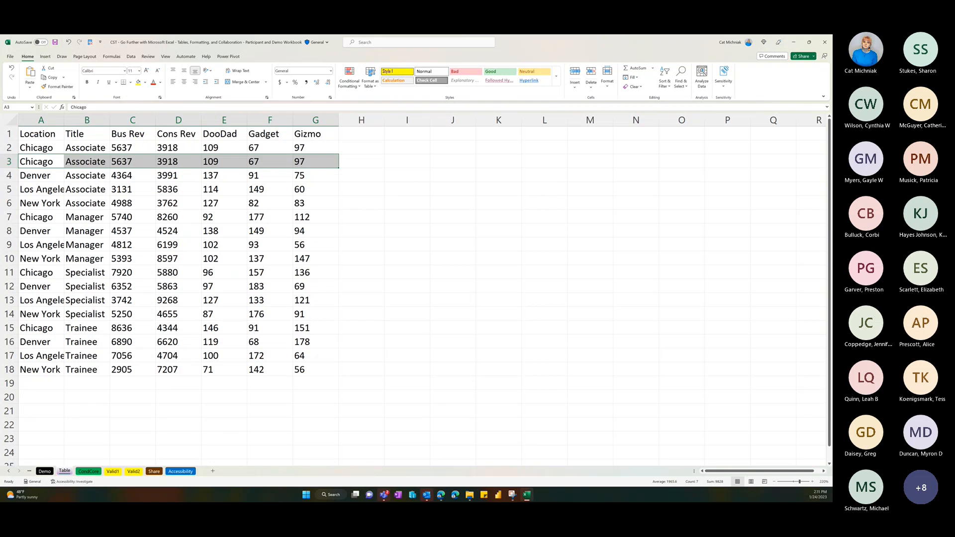
- Format the data range A1:G18 as a table with headers, using the blue Medium style with blue banded rows
{"action": "key", "text": "alt+Tab"}
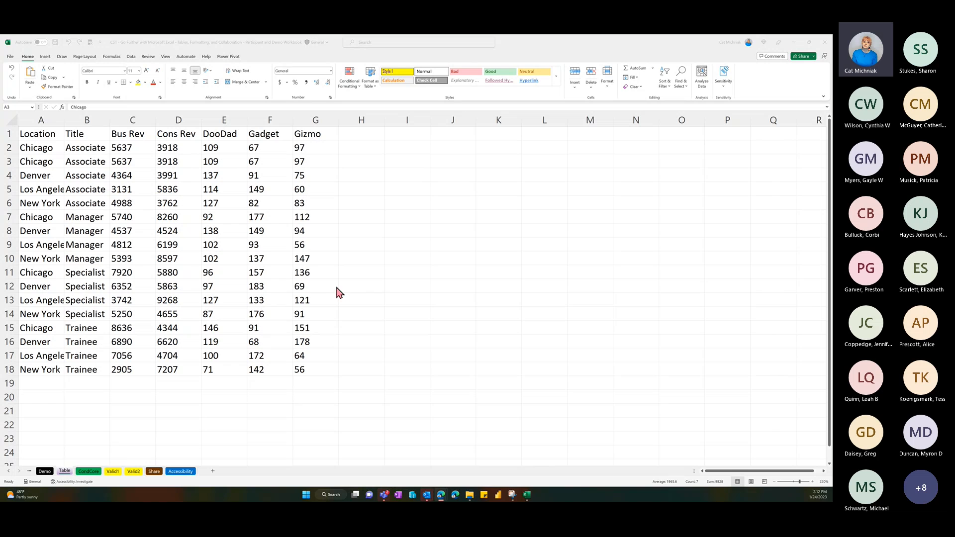
{"action": "left_click", "coordinate": [328, 217]}
{"action": "left_click", "coordinate": [324, 217]}
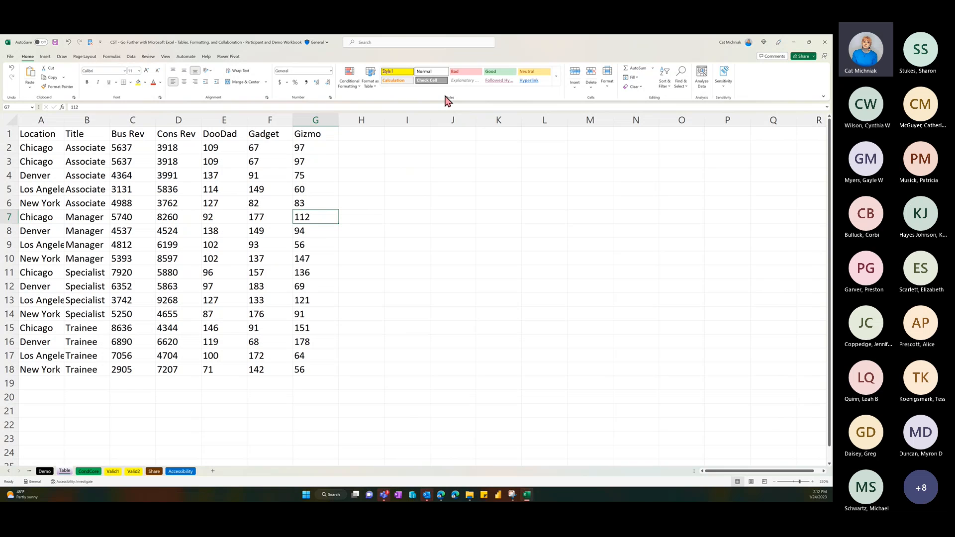
{"action": "left_click", "coordinate": [374, 85]}
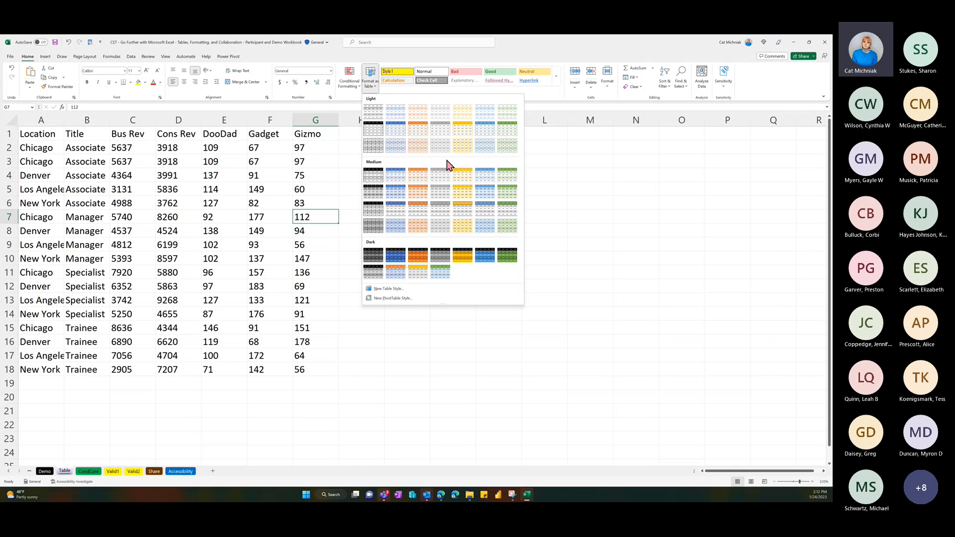
{"action": "left_click", "coordinate": [397, 194]}
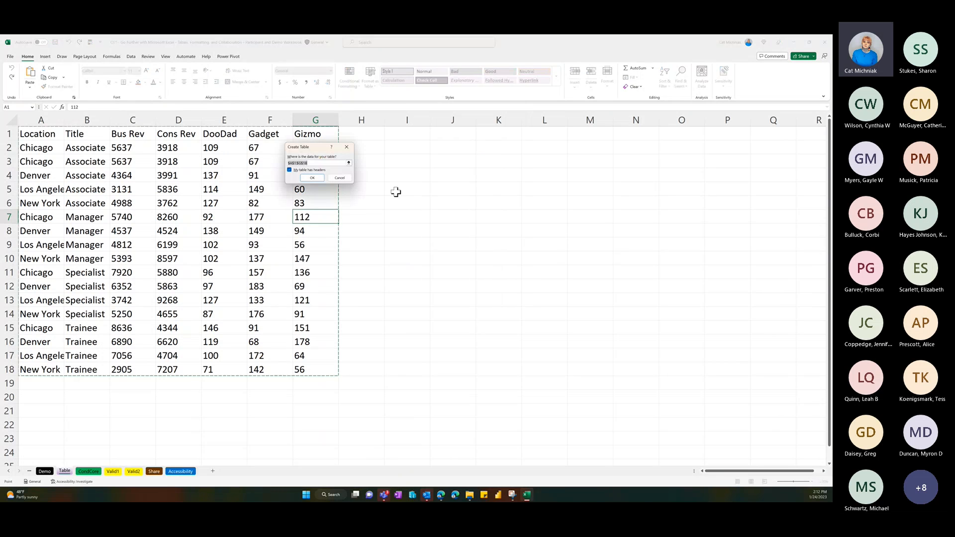
{"action": "left_click_drag", "start_coordinate": [322, 149], "coordinate": [385, 138]}
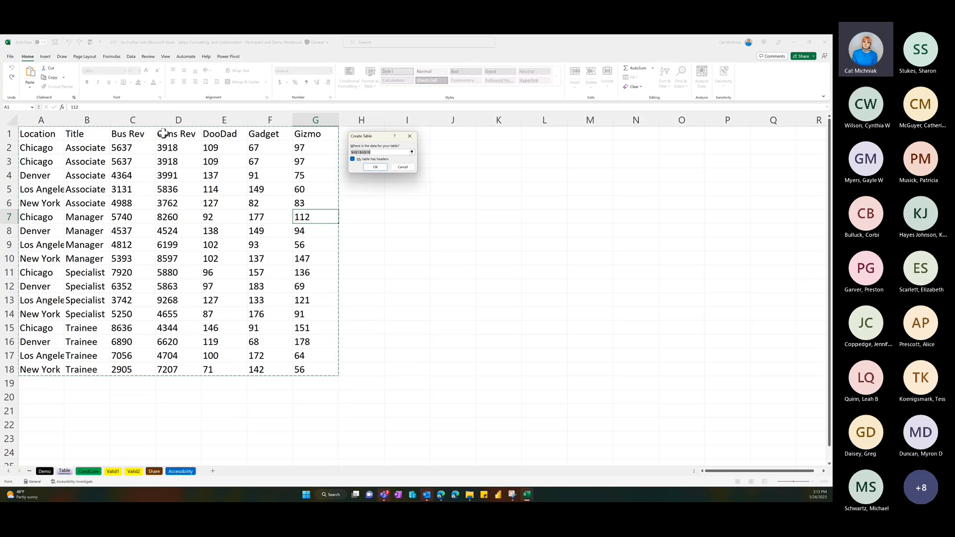
{"action": "left_click", "coordinate": [374, 166]}
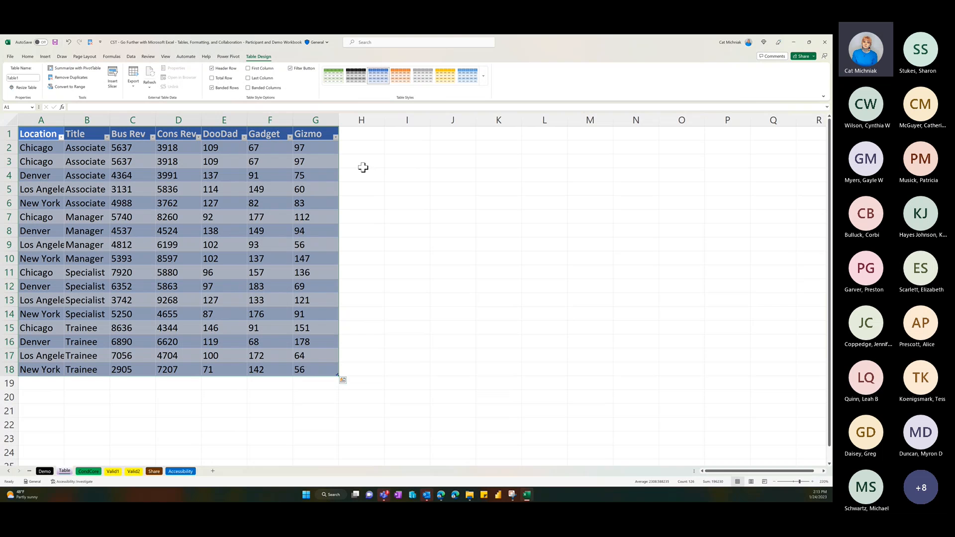
- Change the table's style to the light blue Medium style with alternating white and pale blue rows
{"action": "left_click", "coordinate": [332, 148]}
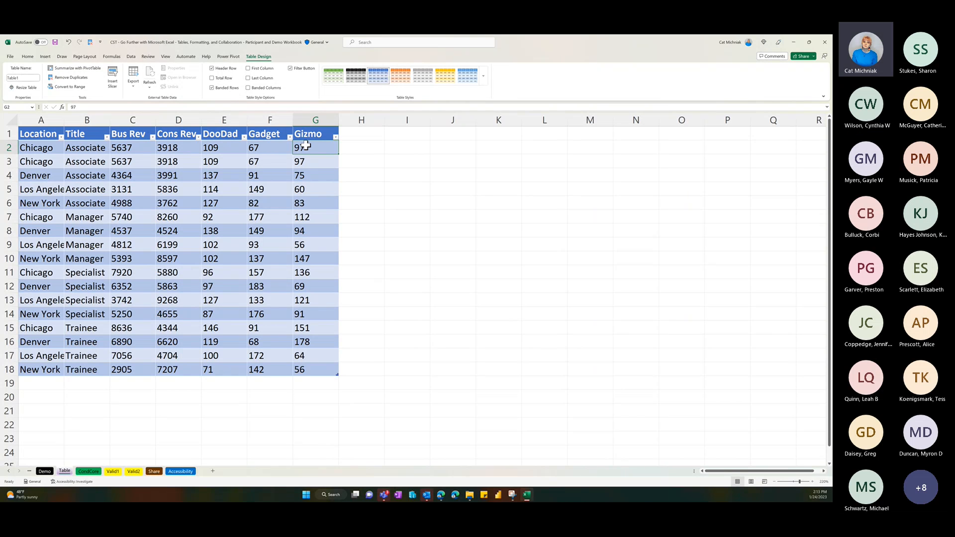
{"action": "left_click", "coordinate": [483, 78]}
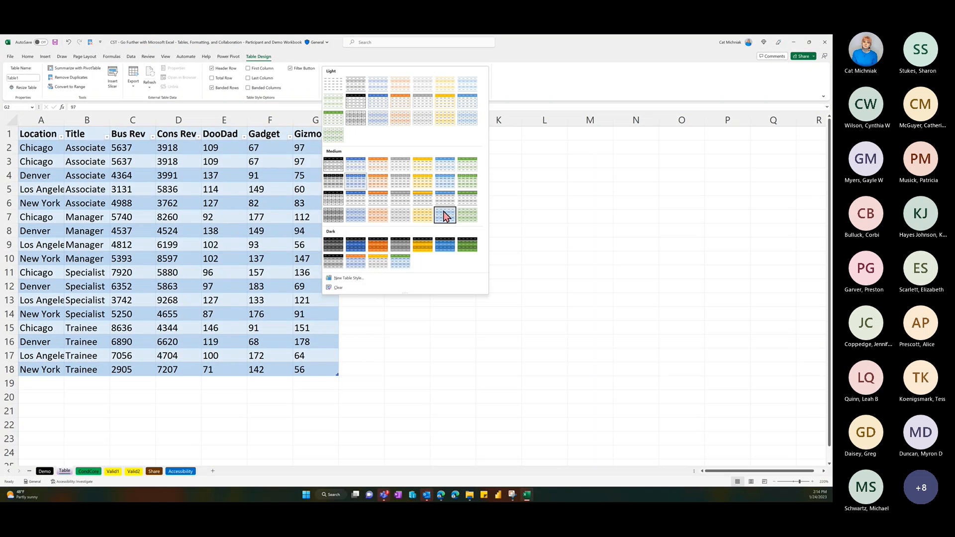
{"action": "left_click", "coordinate": [449, 166]}
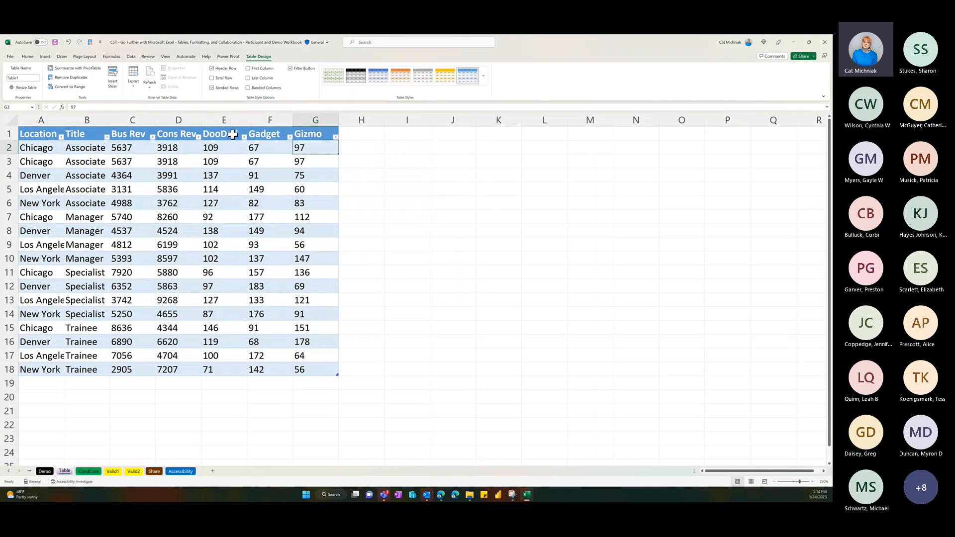
- Rename the table as Product
{"action": "left_click", "coordinate": [28, 79]}
{"action": "type", "text": "Product1"}
{"action": "key", "text": "Return"}
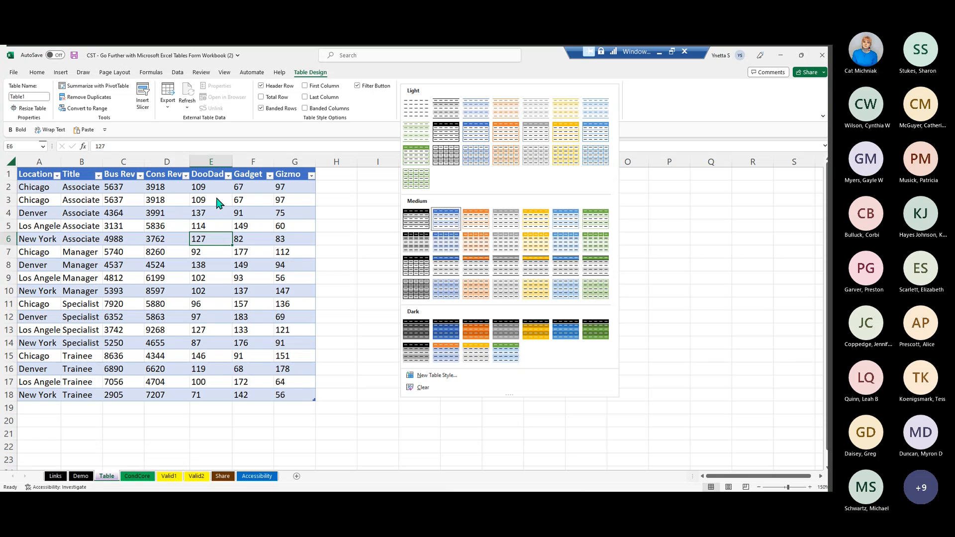
- Remove duplicate rows from the table, comparing all columns and treating the first row as headers
{"action": "left_click", "coordinate": [87, 97]}
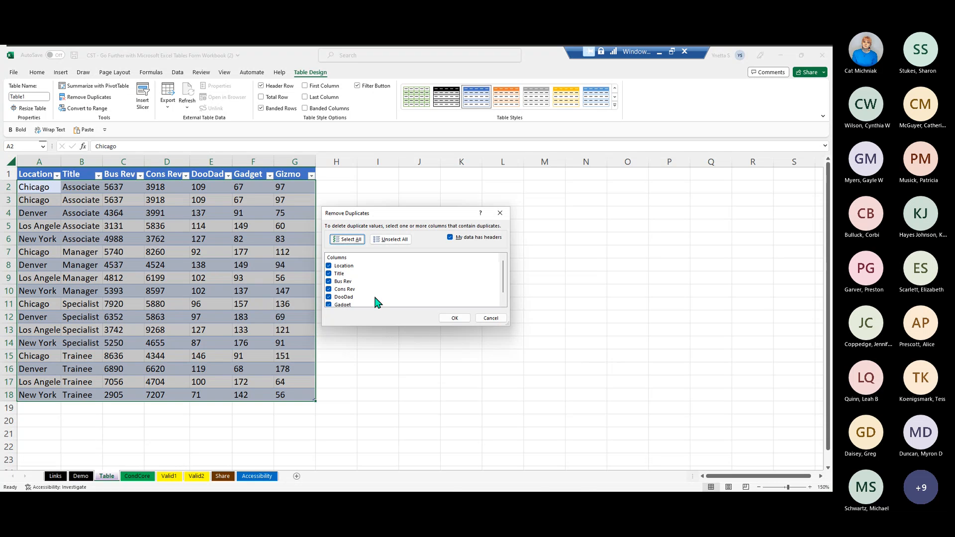
{"action": "scroll", "coordinate": [357, 296], "scroll_direction": "down", "scroll_amount": 1}
{"action": "scroll", "coordinate": [358, 296], "scroll_direction": "up", "scroll_amount": 1}
{"action": "left_click", "coordinate": [328, 267]}
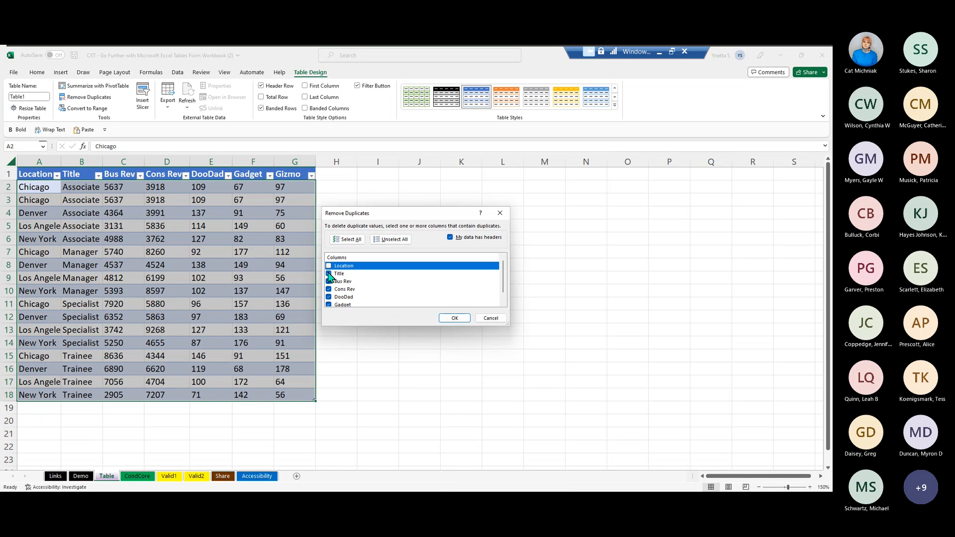
{"action": "left_click", "coordinate": [328, 266]}
{"action": "left_click", "coordinate": [456, 320]}
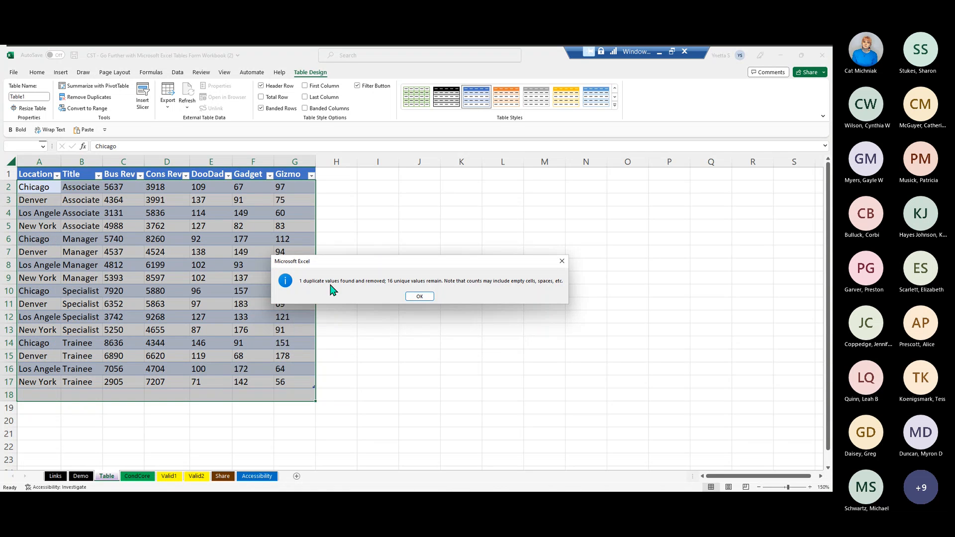
{"action": "left_click", "coordinate": [419, 297]}
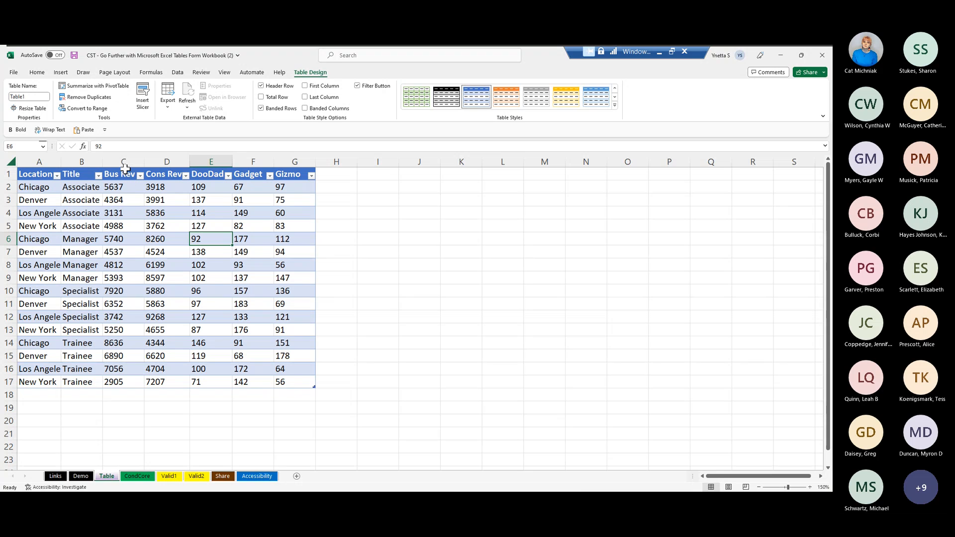
- Increase the height of header row 1 to about twice its size
{"action": "left_click_drag", "start_coordinate": [4, 174], "coordinate": [3, 174]}
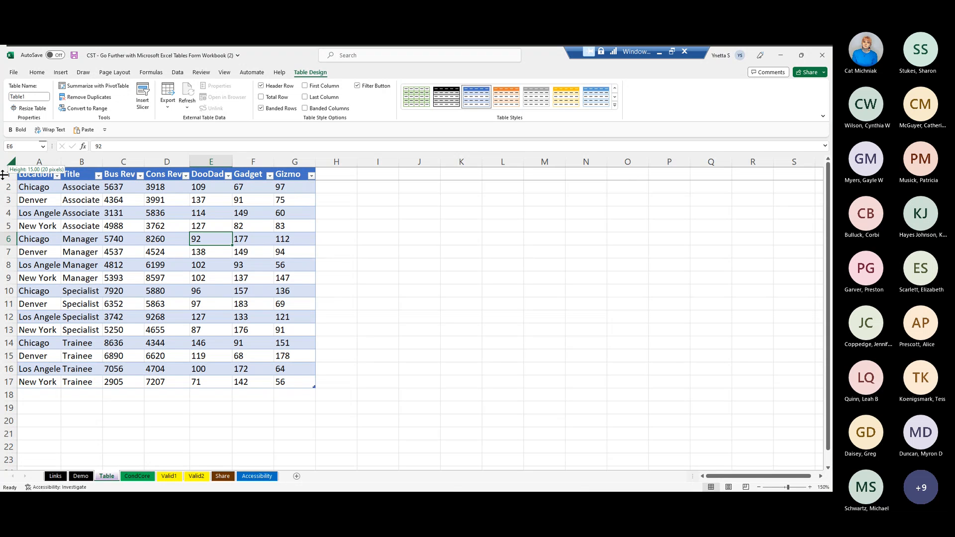
{"action": "left_click_drag", "start_coordinate": [4, 175], "coordinate": [6, 186]}
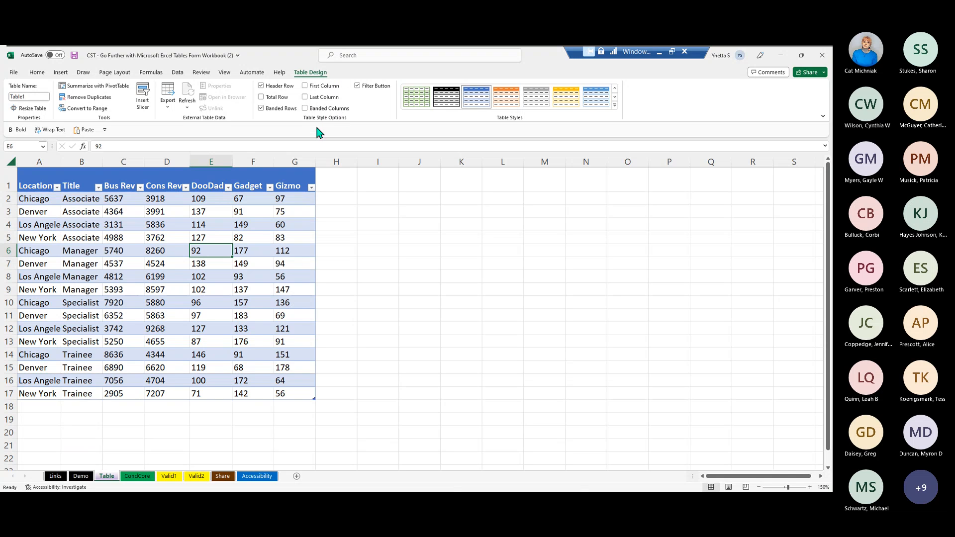
- Turn the table's header row and banded rows off, then turn both back on
{"action": "left_click", "coordinate": [261, 87]}
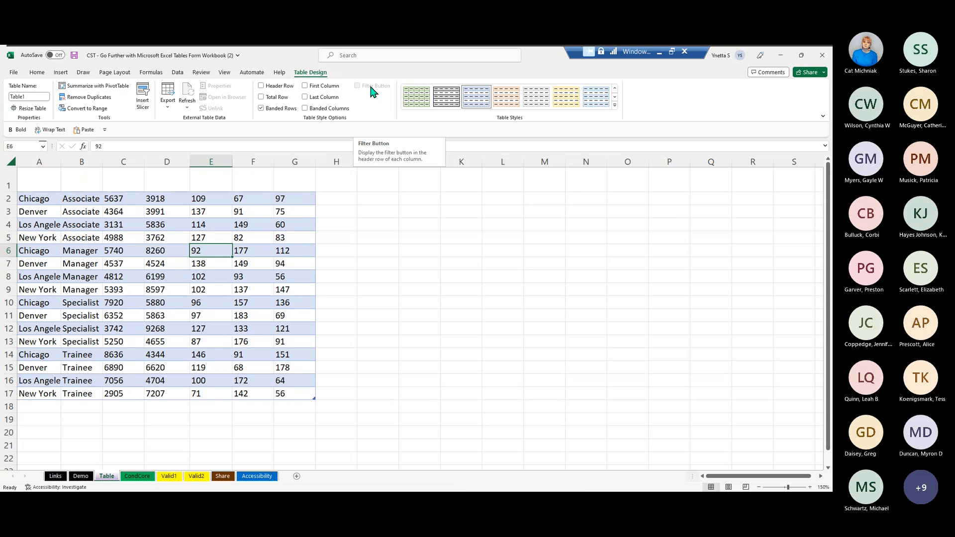
{"action": "left_click", "coordinate": [261, 108]}
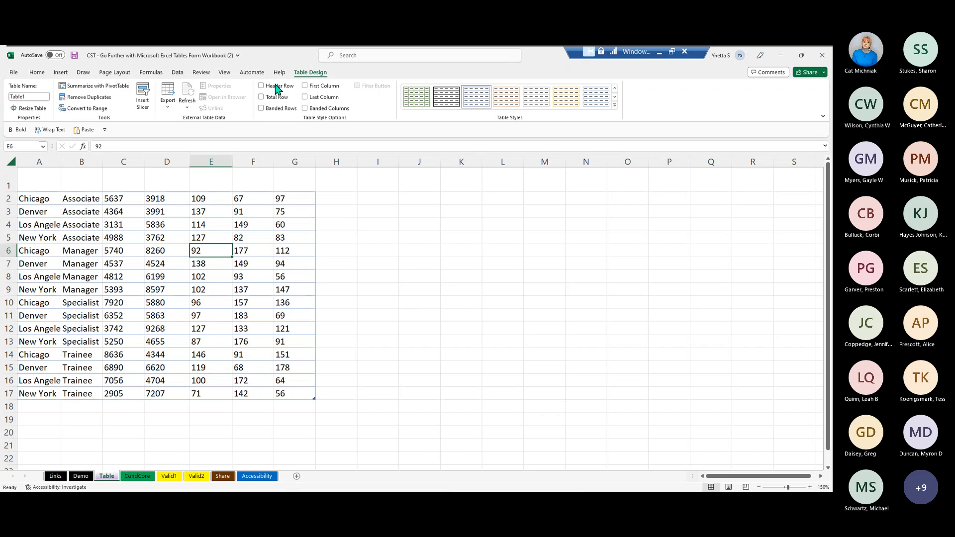
{"action": "left_click", "coordinate": [261, 109]}
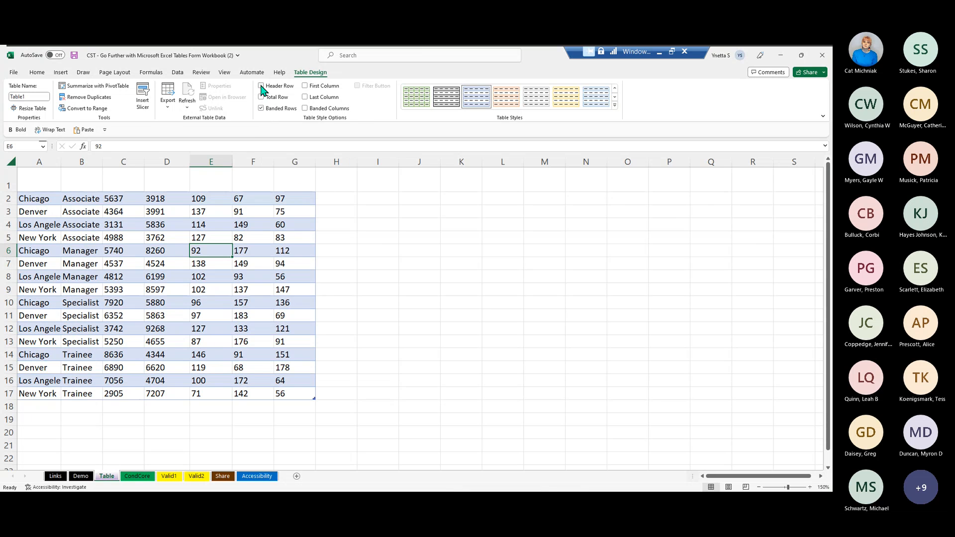
{"action": "left_click", "coordinate": [262, 86]}
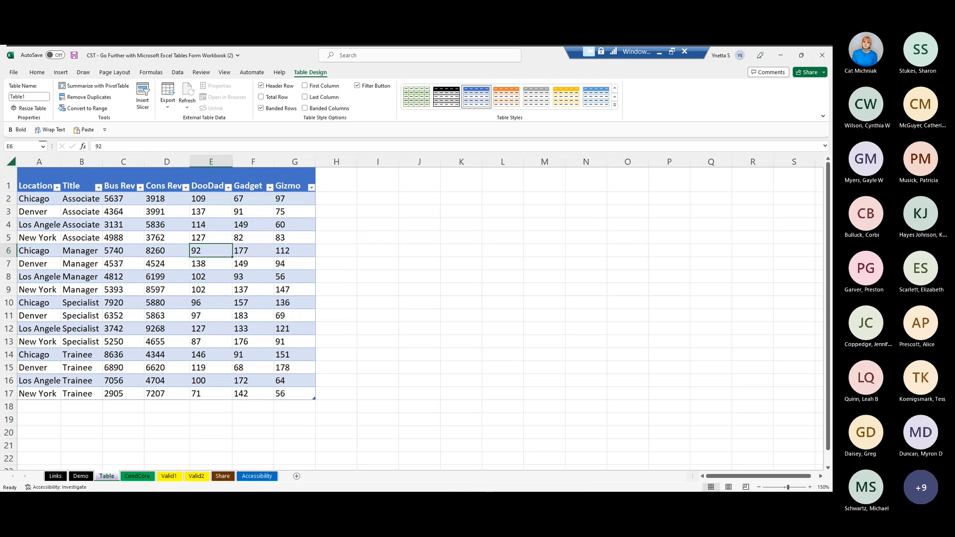
- Add a total row to the table and use Sum for the Gizmo column's total
{"action": "left_click", "coordinate": [261, 97]}
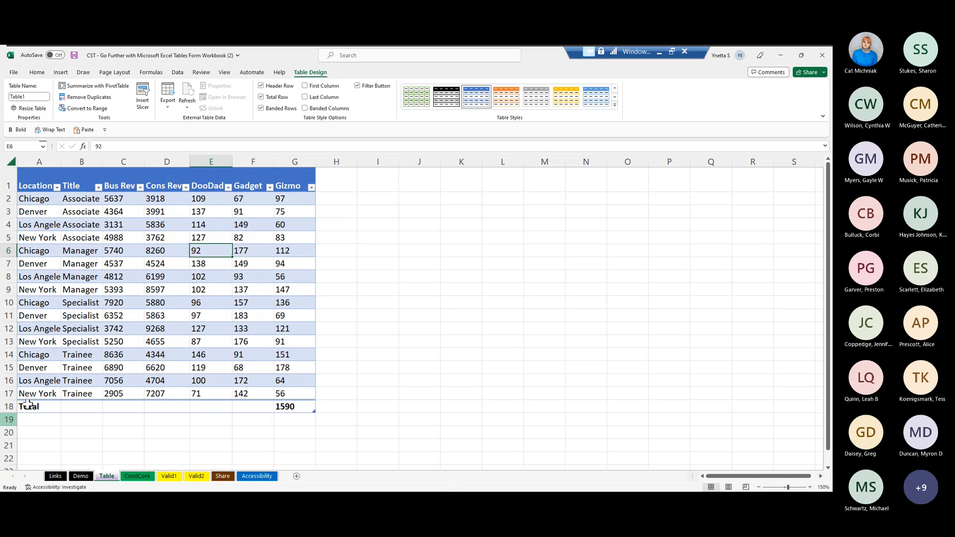
{"action": "left_click", "coordinate": [288, 403]}
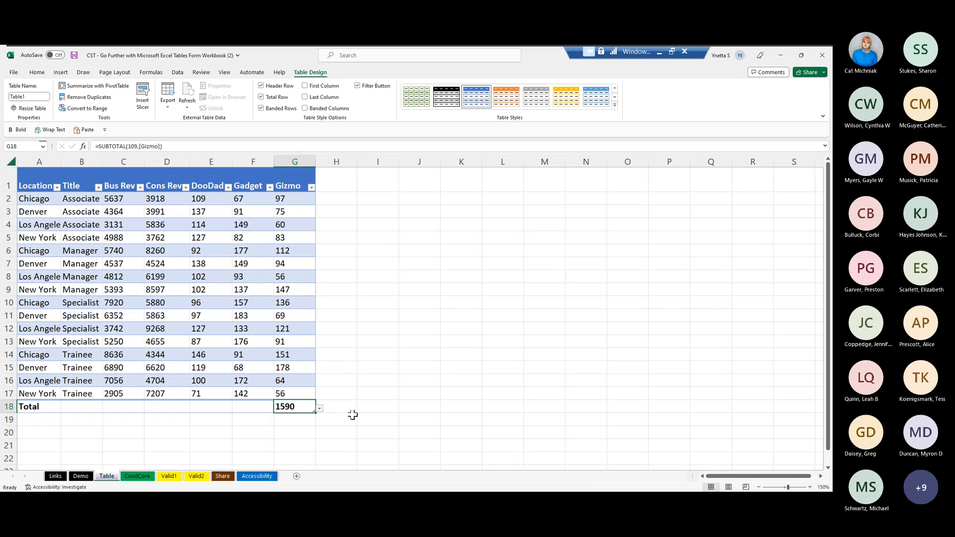
{"action": "left_click", "coordinate": [319, 408]}
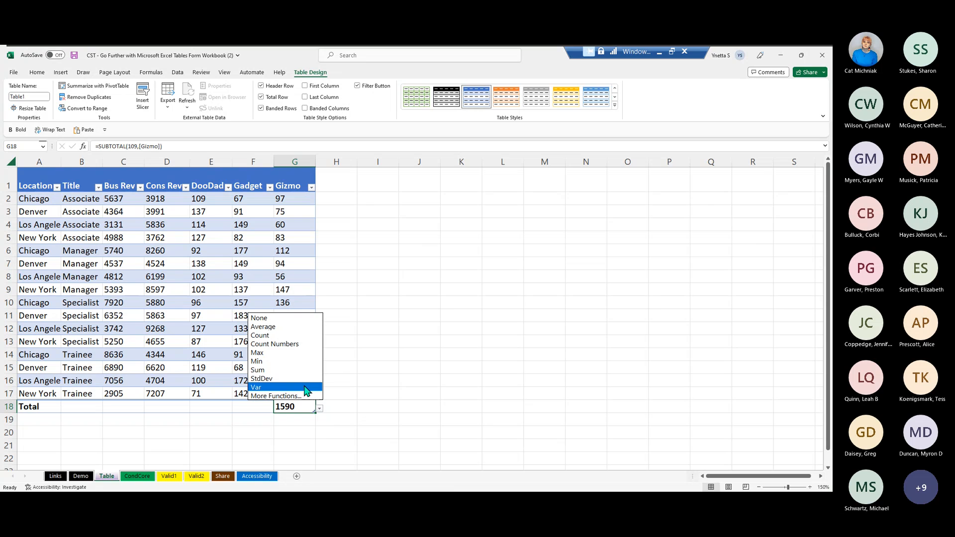
{"action": "left_click", "coordinate": [277, 368]}
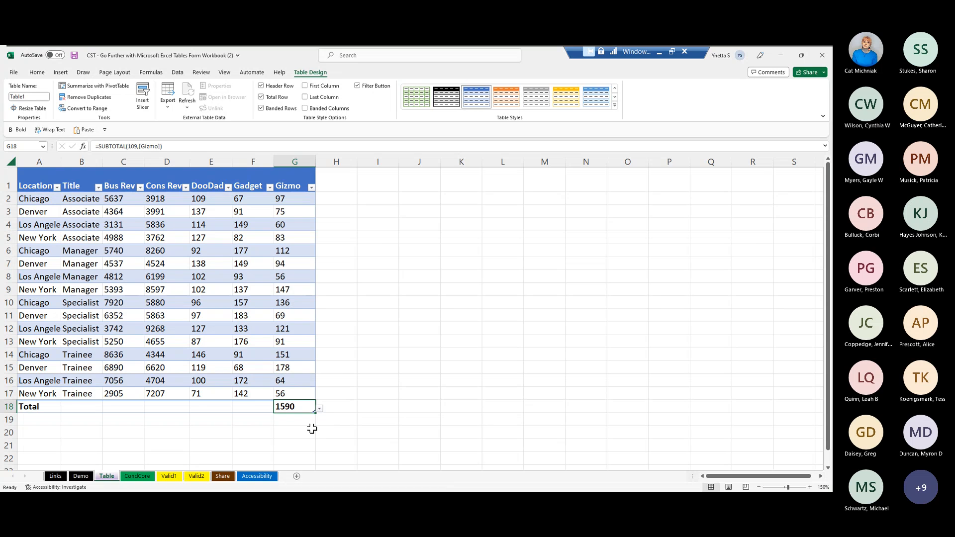
- Try copying the Gizmo total into the Bus Rev total cell C18, then clear that cell
{"action": "key", "text": "ctrl+c"}
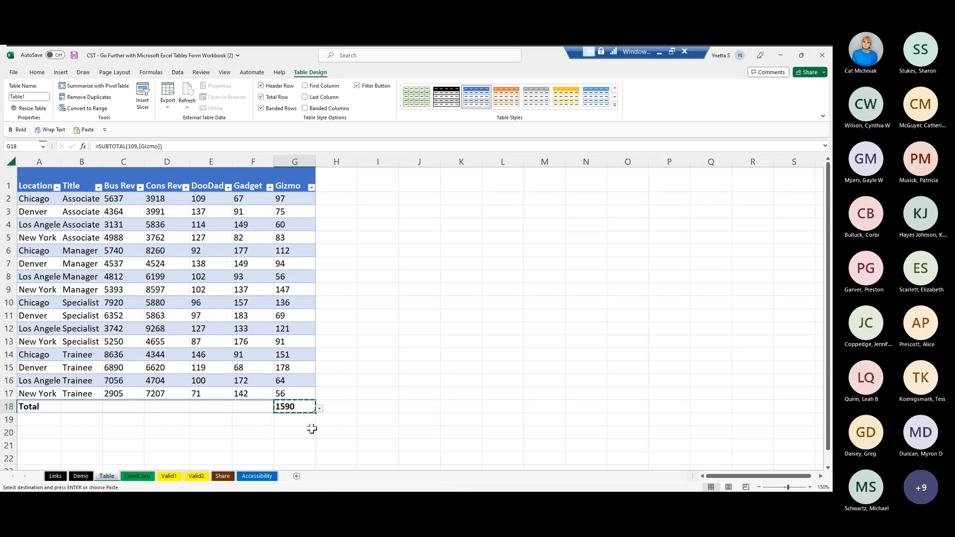
{"action": "left_click", "coordinate": [129, 402]}
{"action": "key", "text": "ctrl+v"}
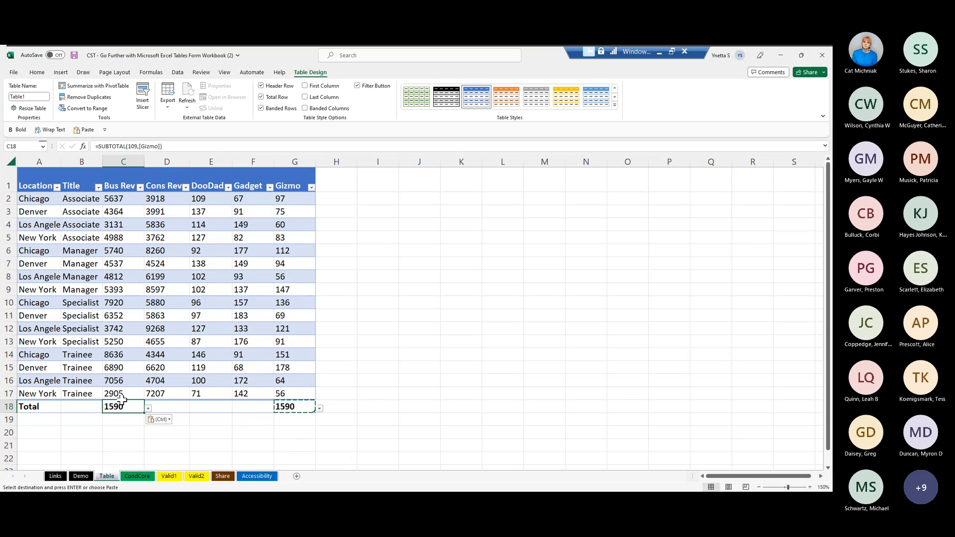
{"action": "key", "text": "Escape"}
{"action": "key", "text": "Delete"}
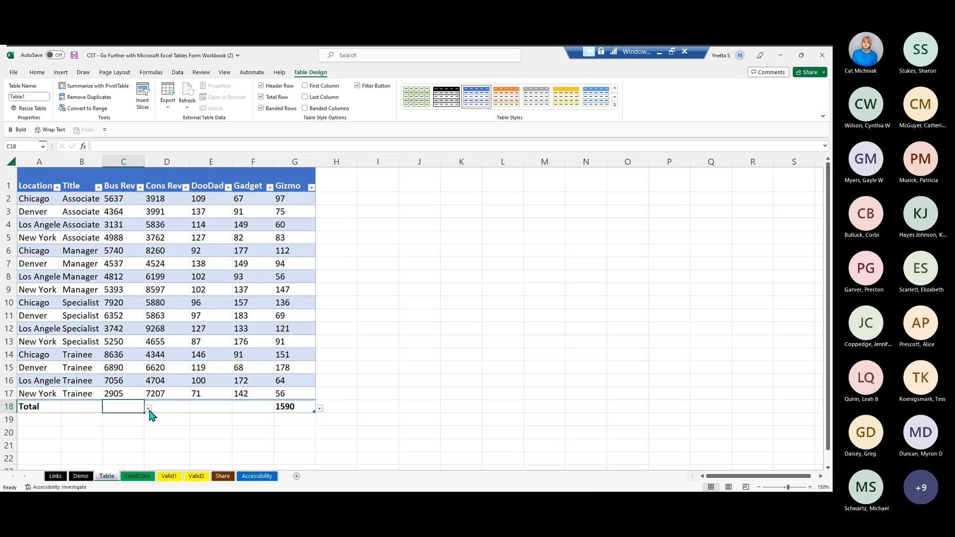
- Set the Bus Rev column's total in cell C18 to Sum
{"action": "left_click", "coordinate": [148, 409]}
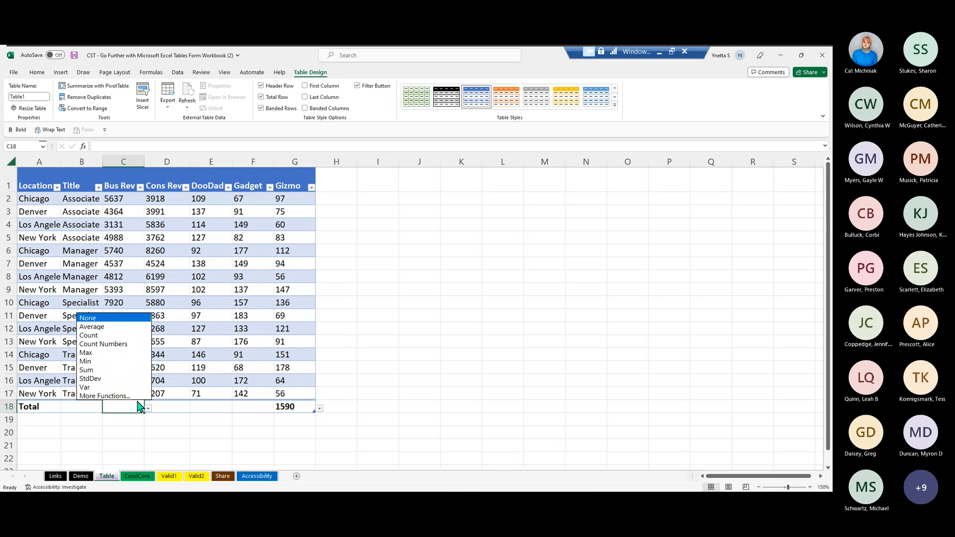
{"action": "left_click", "coordinate": [118, 376]}
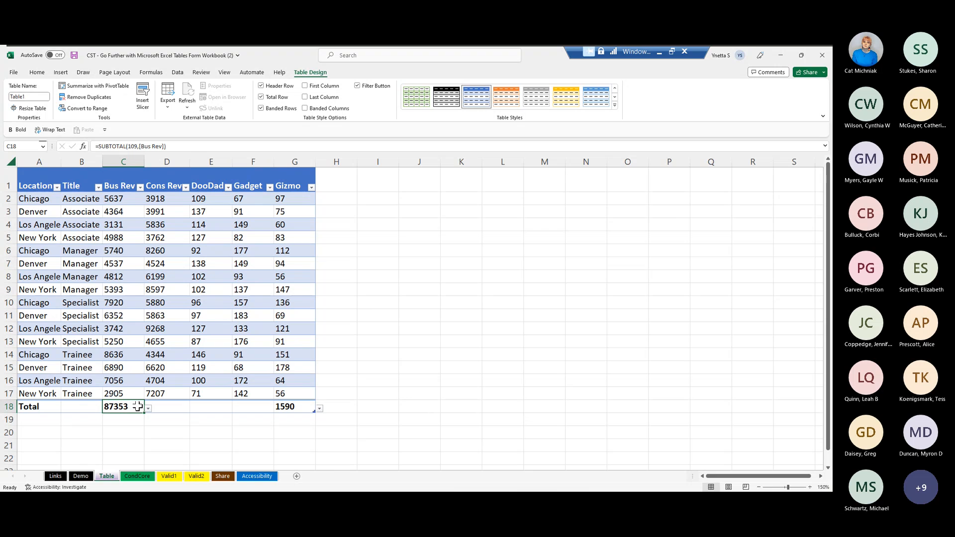
- Fill the Bus Rev total in C18 across the total row through the Gadget column, cell F18
{"action": "left_click_drag", "start_coordinate": [140, 408], "coordinate": [259, 407]}
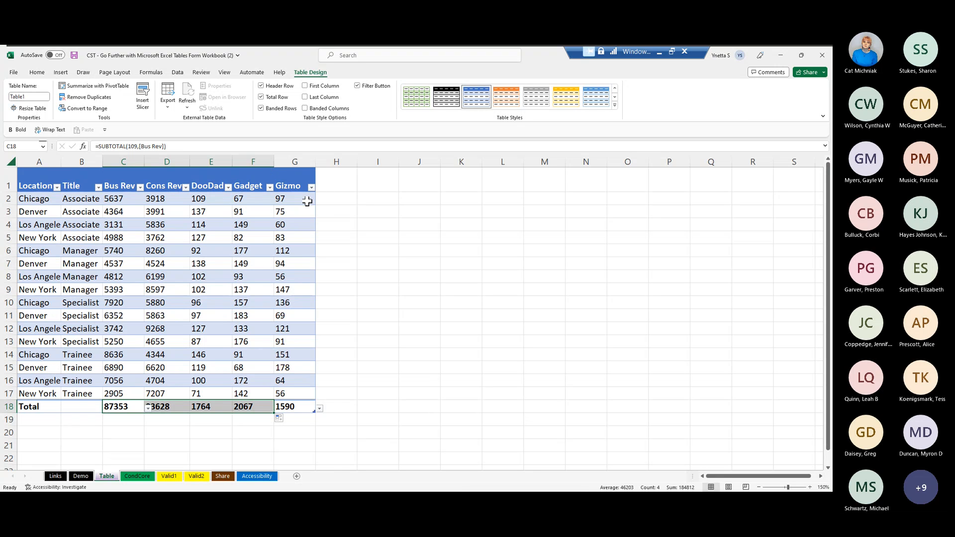
{"action": "left_click", "coordinate": [333, 194]}
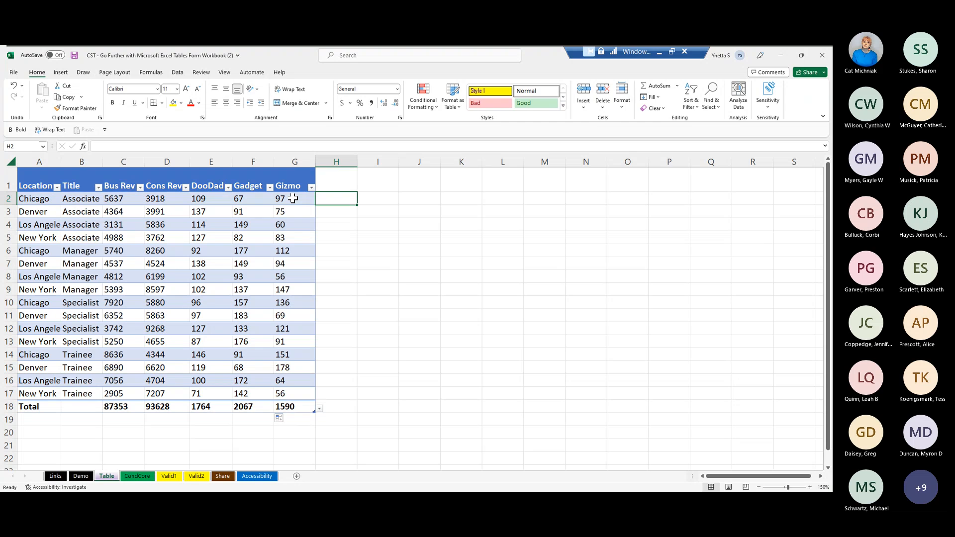
{"action": "type", "text": "="}
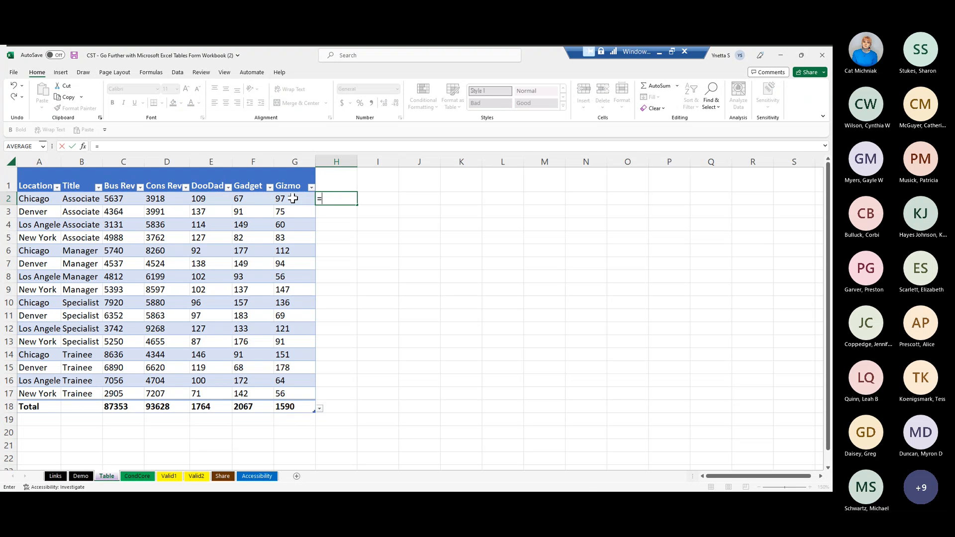
{"action": "left_click", "coordinate": [199, 199]}
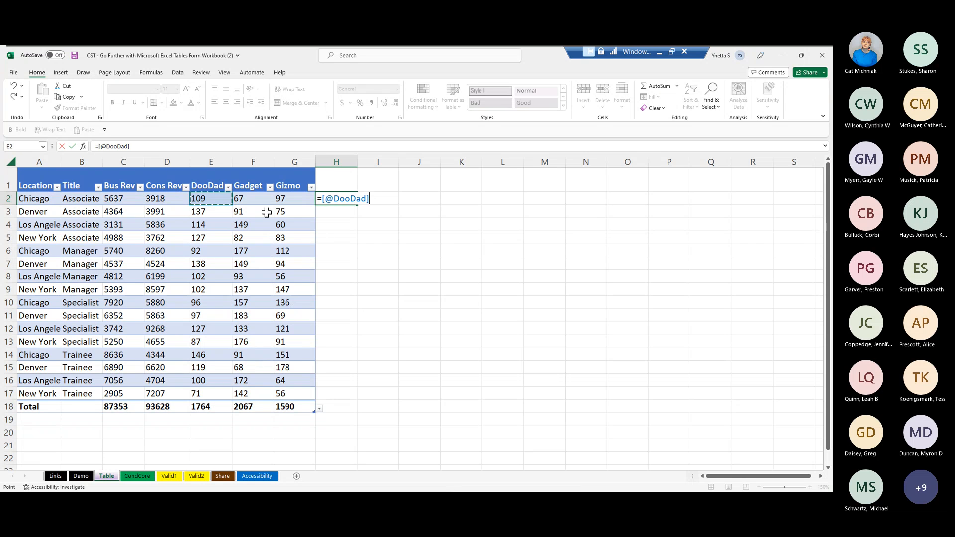
{"action": "type", "text": "+"}
{"action": "left_click", "coordinate": [251, 193]}
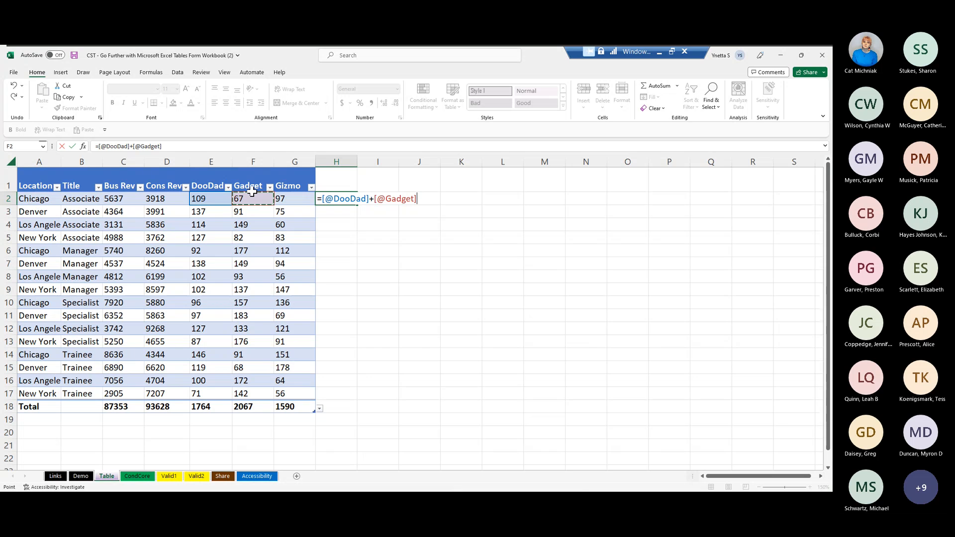
{"action": "type", "text": "+"}
{"action": "left_click", "coordinate": [281, 194]}
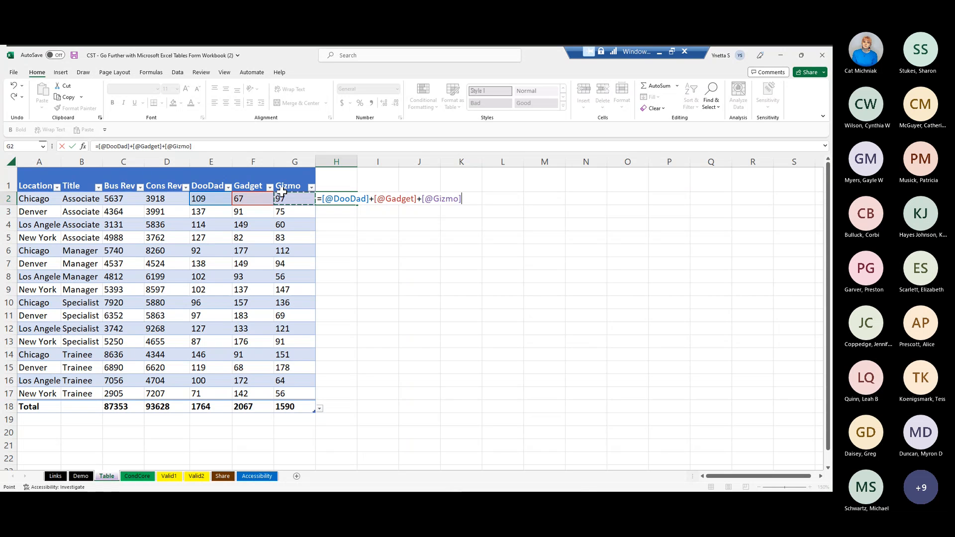
{"action": "key", "text": "Return"}
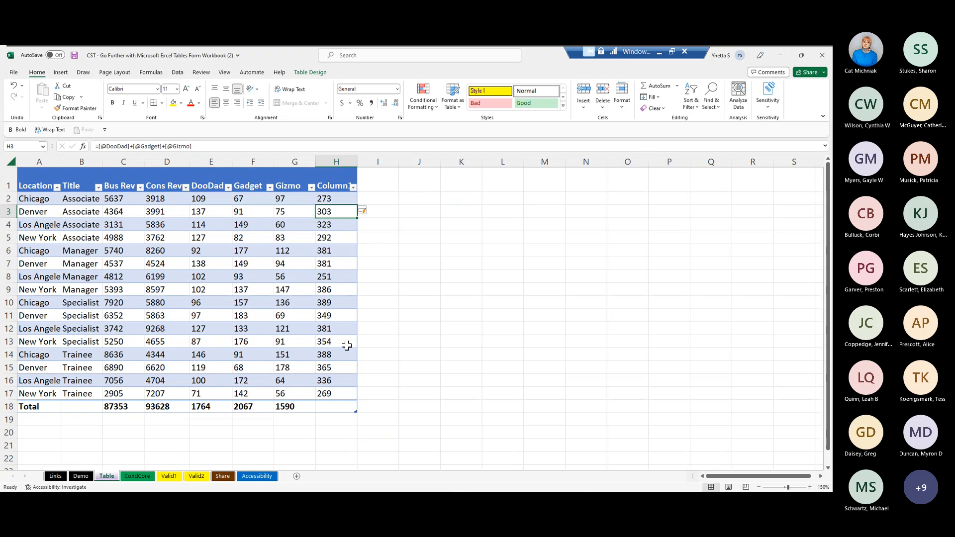
- Set the total of the new calculated column in cell H18 to Sum
{"action": "left_click", "coordinate": [327, 405]}
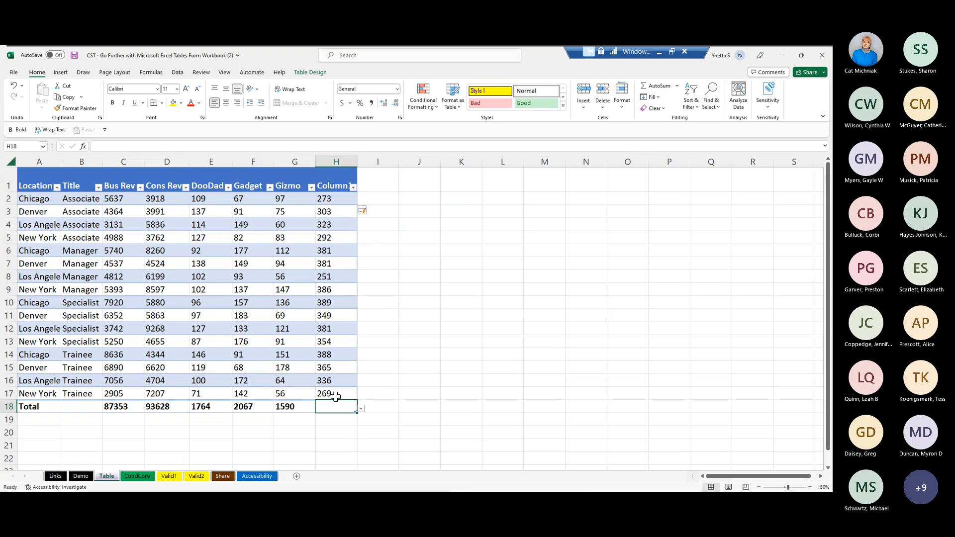
{"action": "left_click", "coordinate": [362, 409]}
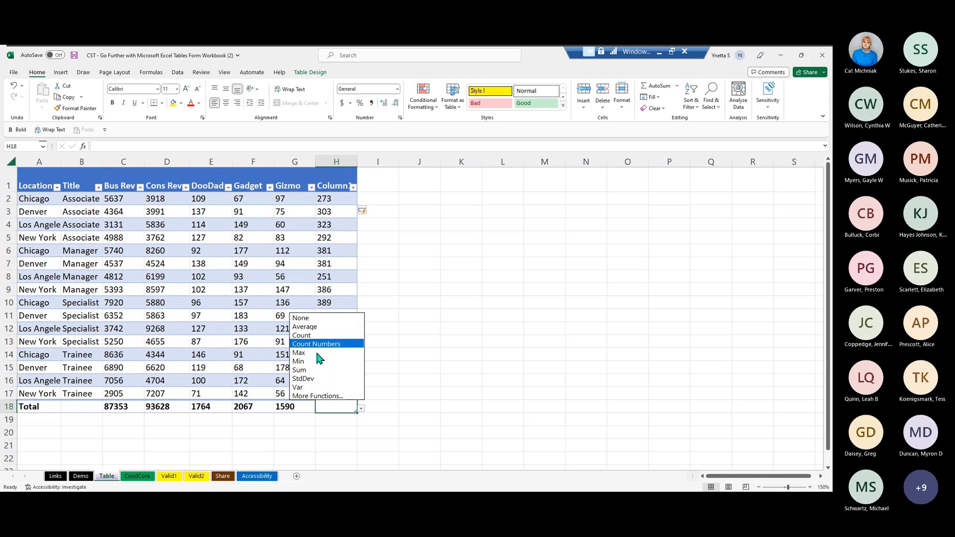
{"action": "left_click", "coordinate": [309, 369]}
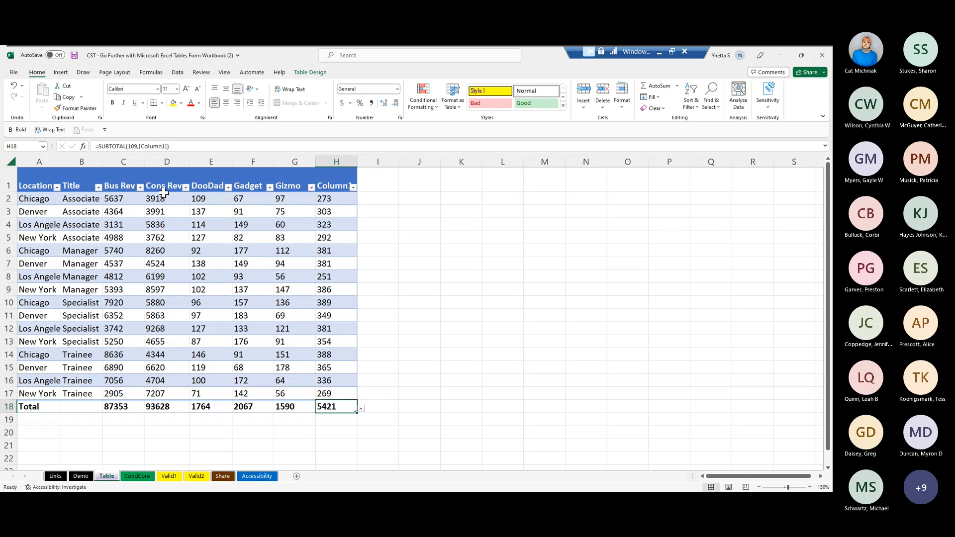
- Insert a table column to the left of the DooDad column
{"action": "left_click", "coordinate": [205, 158]}
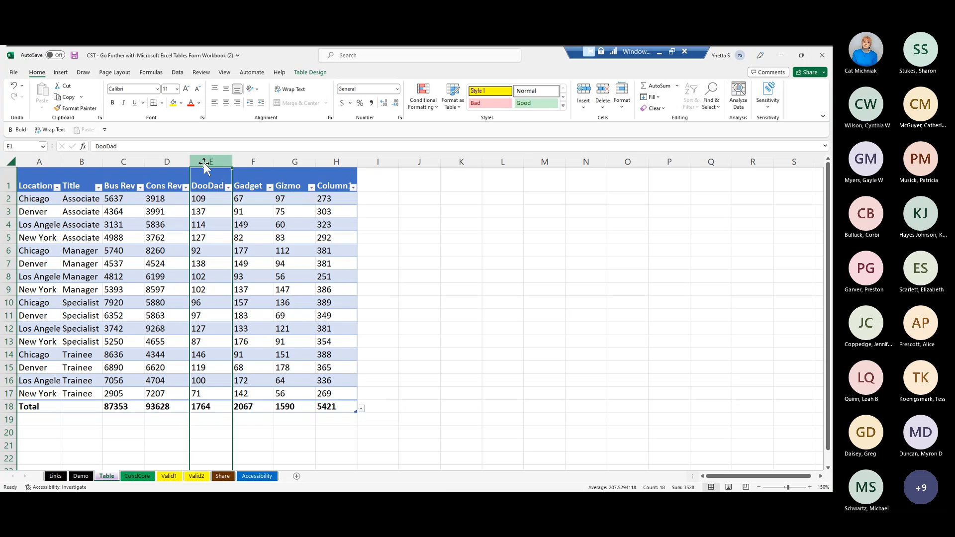
{"action": "left_click", "coordinate": [205, 163]}
{"action": "left_click", "coordinate": [446, 222]}
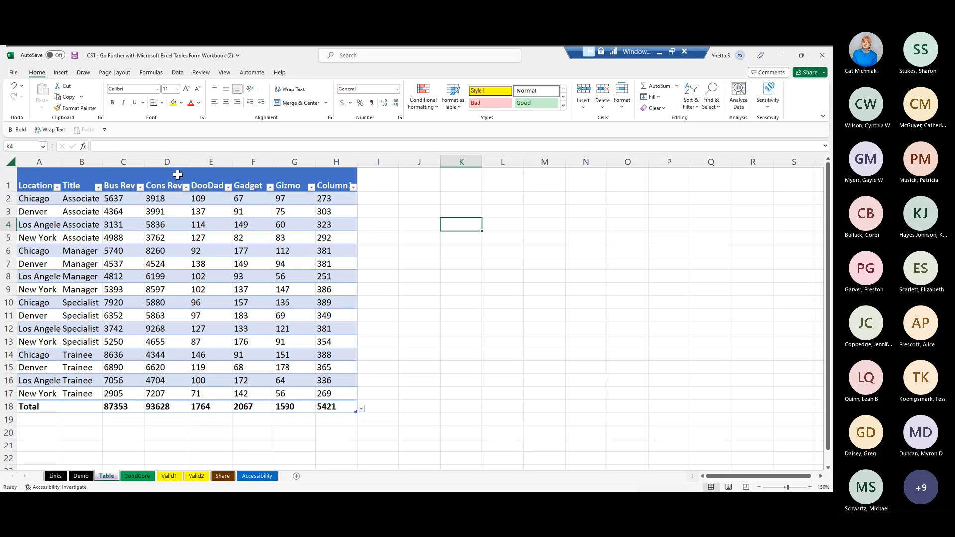
{"action": "left_click", "coordinate": [208, 164]}
{"action": "right_click", "coordinate": [215, 229]}
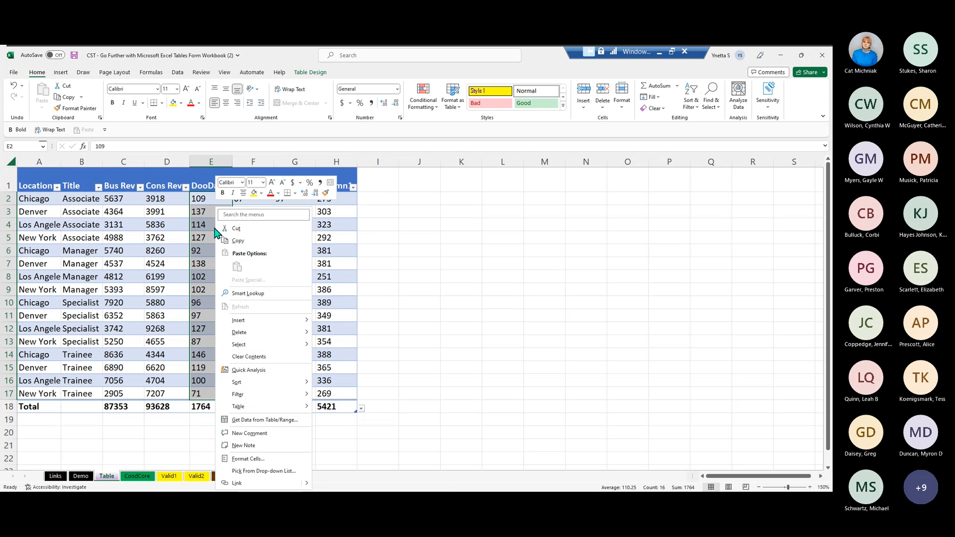
{"action": "mouse_move", "coordinate": [238, 321]}
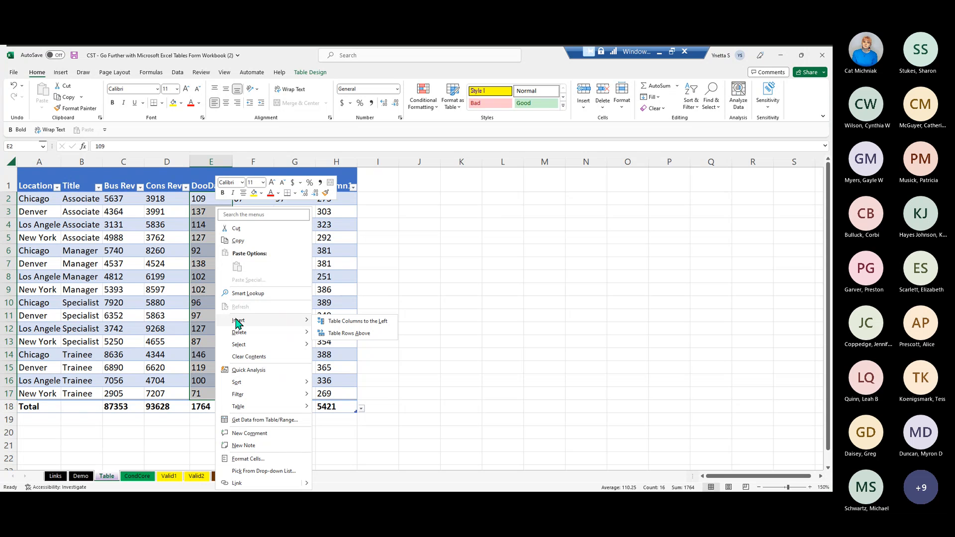
{"action": "left_click", "coordinate": [349, 323]}
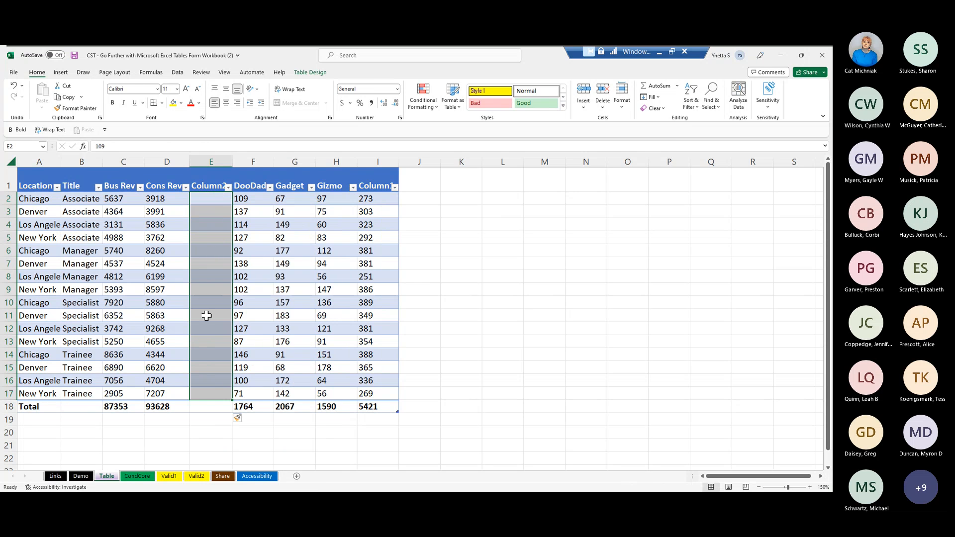
- Fill the inserted column with the formula =[@[Bus Rev]]+[@[Cons Rev]], entered in cell E2
{"action": "left_click", "coordinate": [206, 198]}
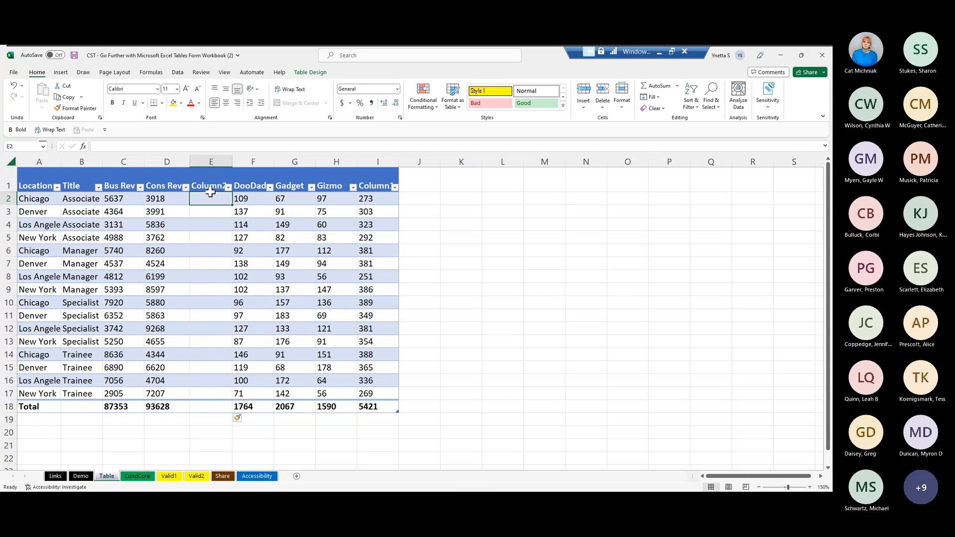
{"action": "type", "text": "="}
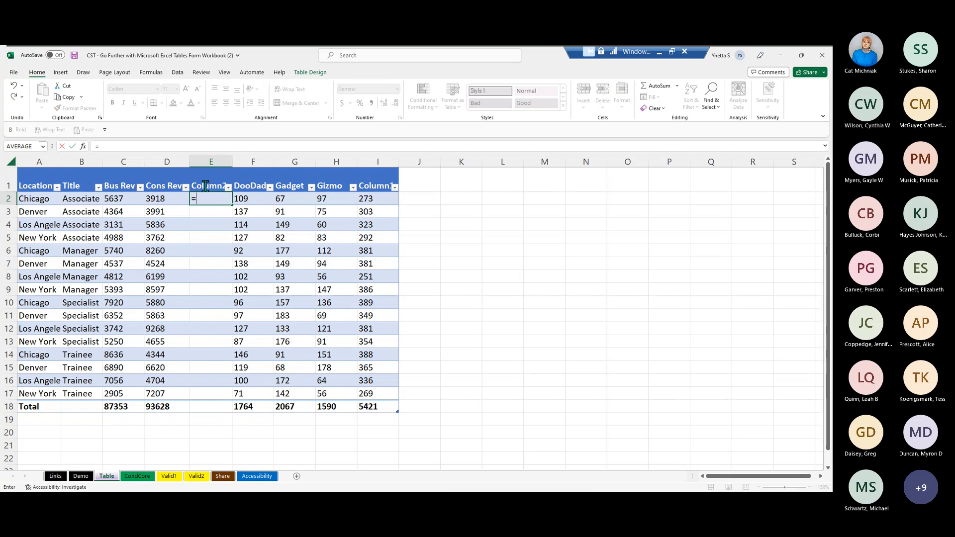
{"action": "left_click", "coordinate": [115, 195]}
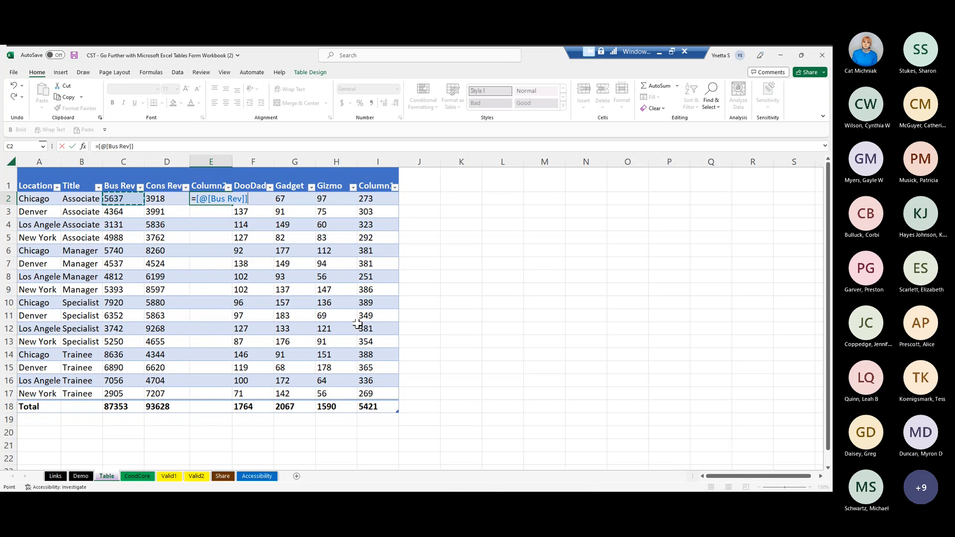
{"action": "type", "text": "+"}
{"action": "left_click", "coordinate": [164, 198]}
{"action": "key", "text": "Return"}
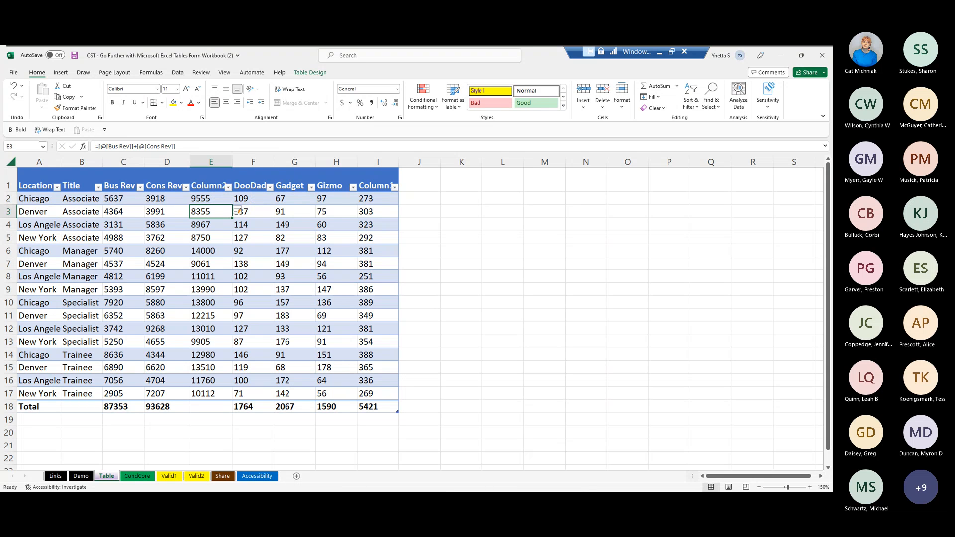
- Set the inserted column's total in cell E18 to Sum
{"action": "left_click", "coordinate": [210, 404]}
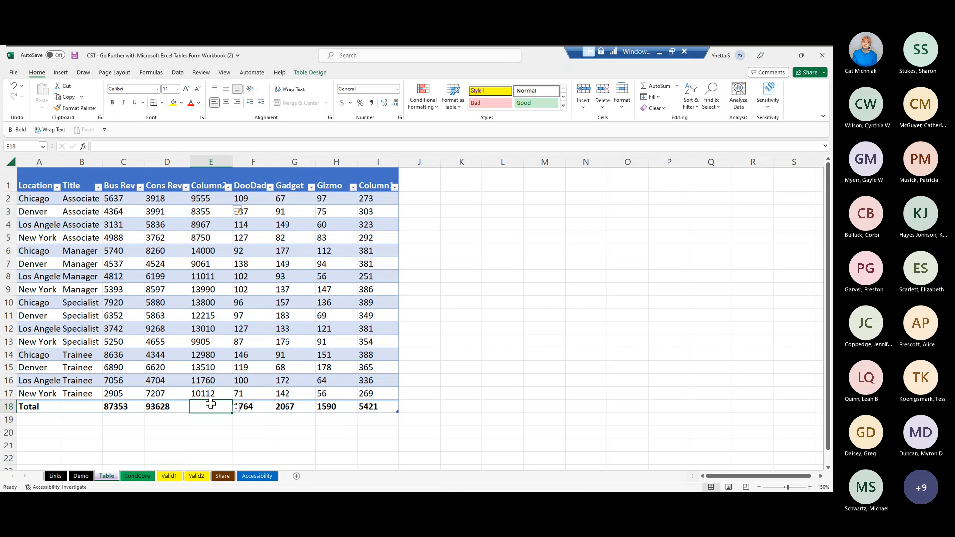
{"action": "left_click", "coordinate": [236, 409]}
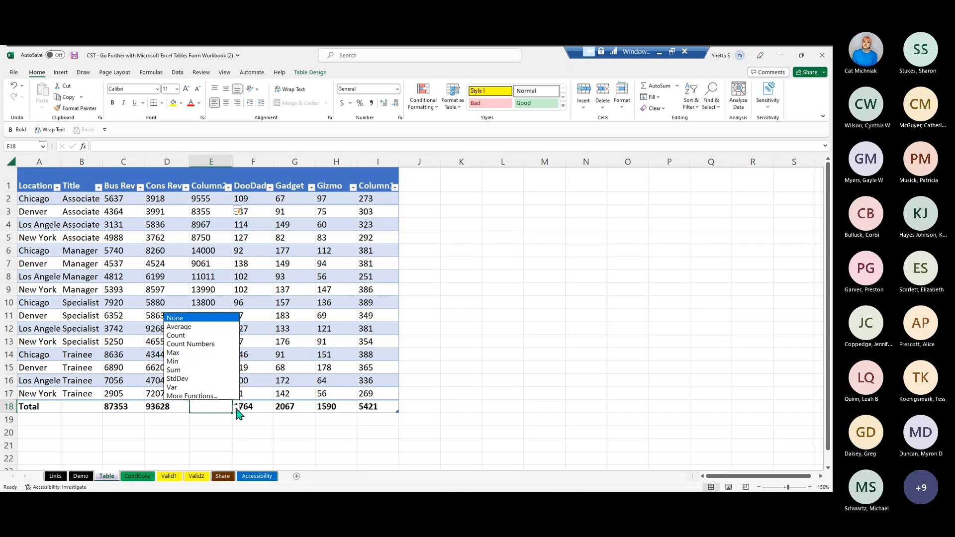
{"action": "left_click", "coordinate": [181, 369]}
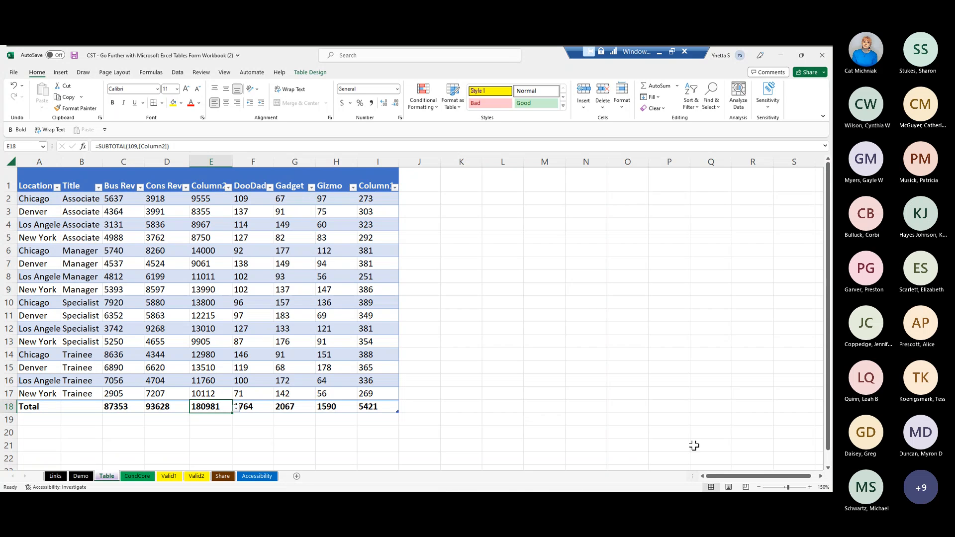
- Rename the column E header as Units and the column I header as Sales
{"action": "left_click", "coordinate": [215, 179]}
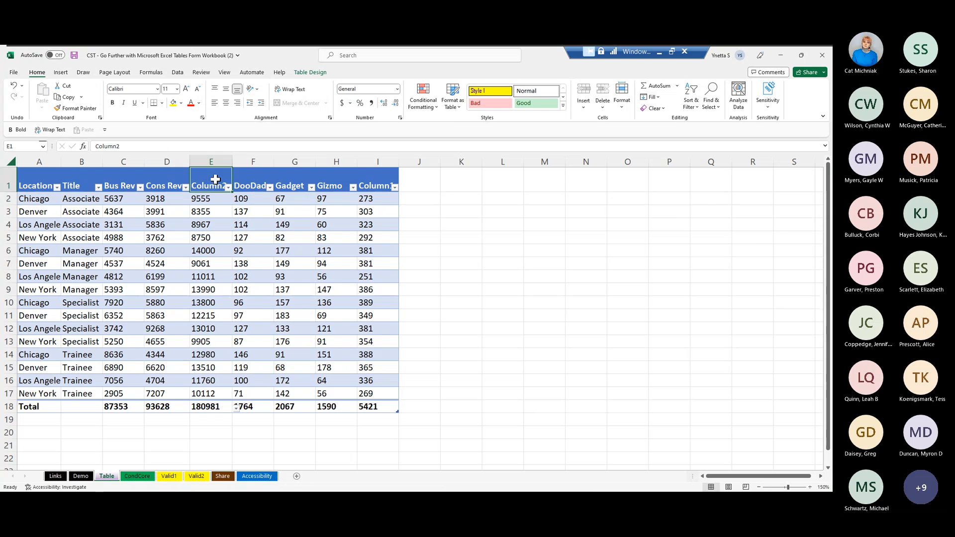
{"action": "type", "text": "Units"}
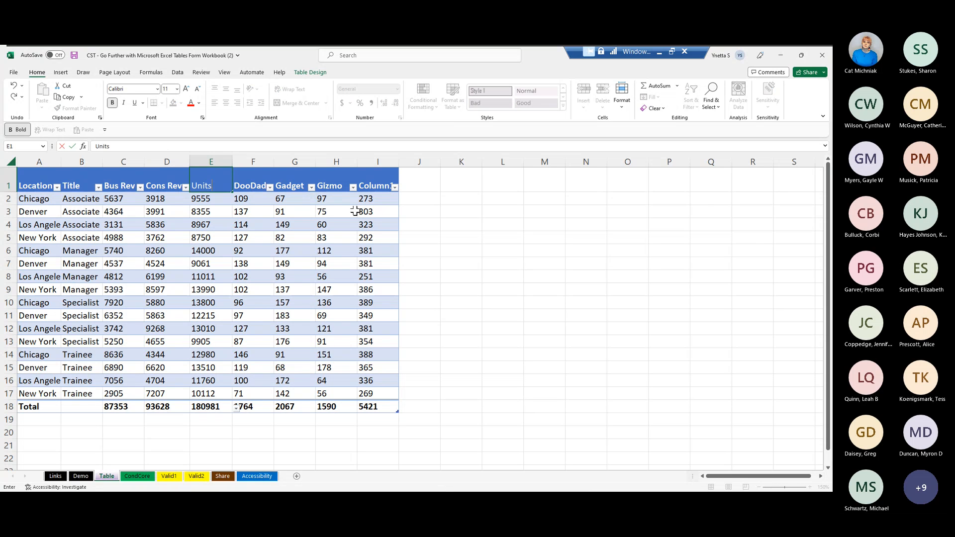
{"action": "left_click", "coordinate": [380, 178]}
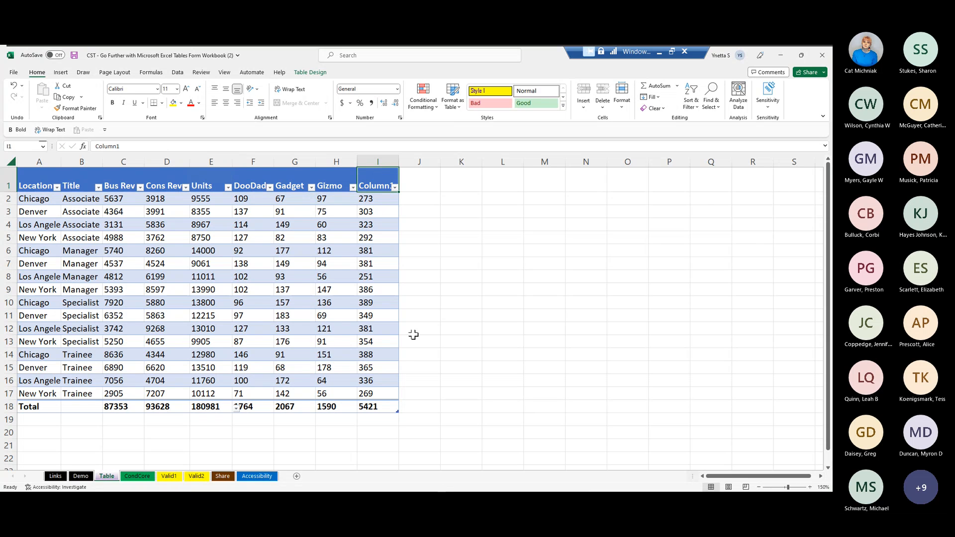
{"action": "type", "text": "Sales"}
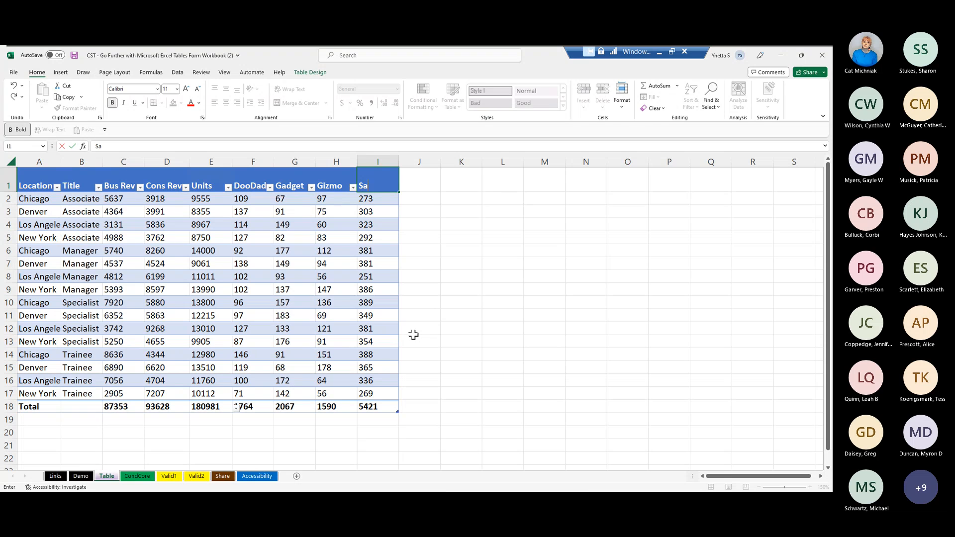
{"action": "left_click", "coordinate": [427, 297]}
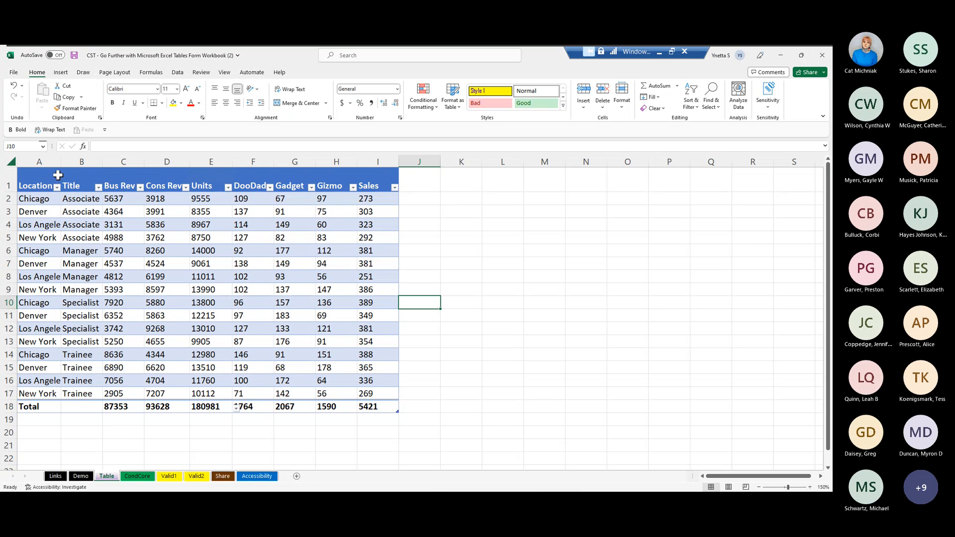
- Top-align the table's header cells A1:I1
{"action": "left_click_drag", "start_coordinate": [39, 170], "coordinate": [361, 180]}
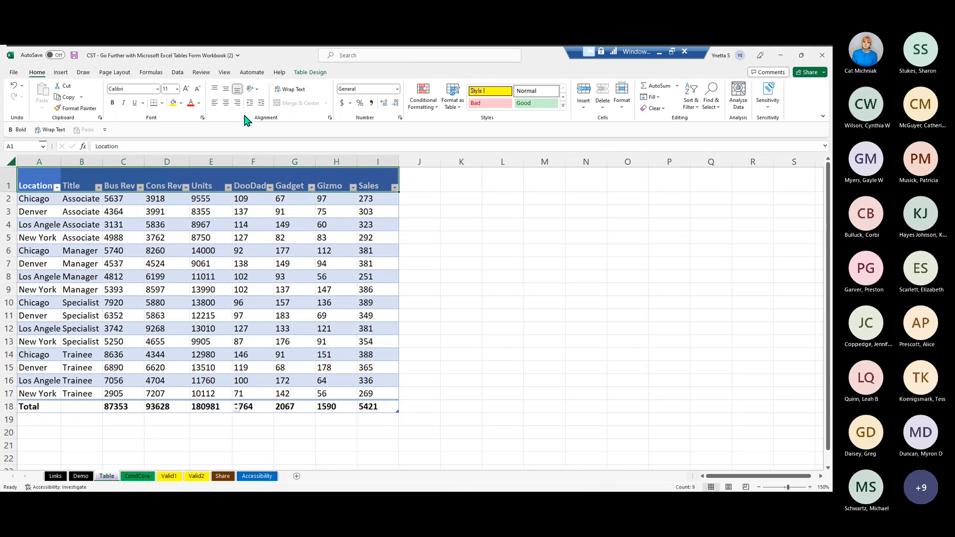
{"action": "left_click", "coordinate": [214, 92]}
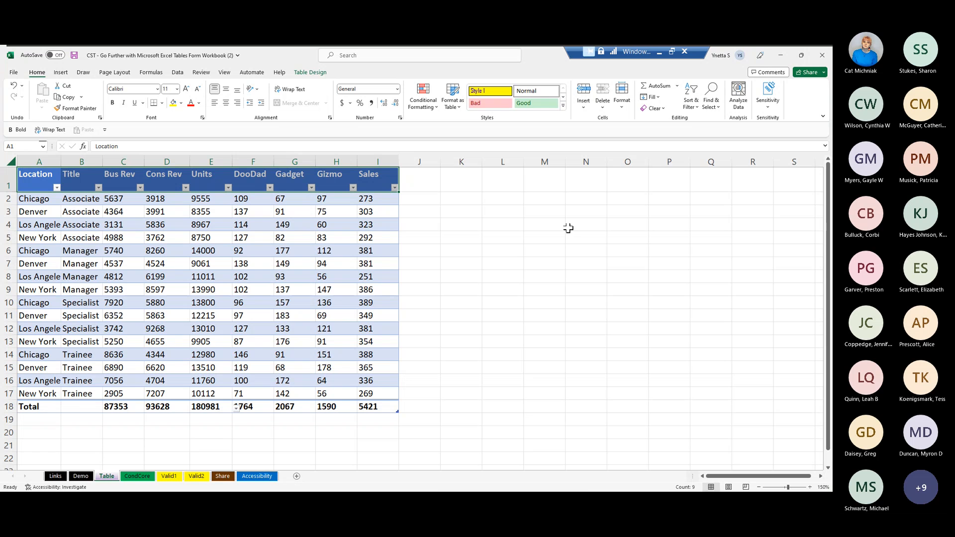
- On the CondCore sheet, create a Greater Than highlight rule for D2:D16 that compares against the median in =$C$18
{"action": "left_click", "coordinate": [137, 476]}
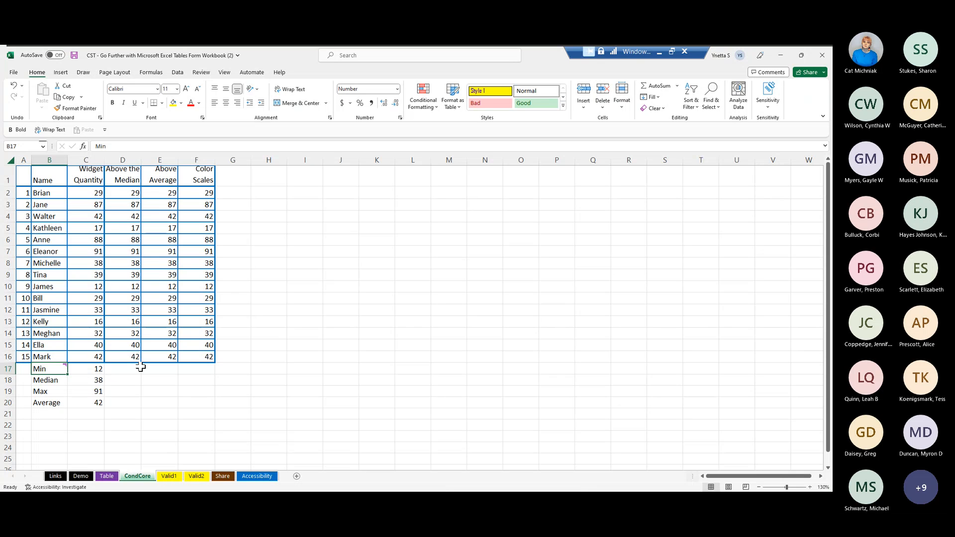
{"action": "left_click", "coordinate": [118, 188]}
{"action": "right_click", "coordinate": [118, 187]}
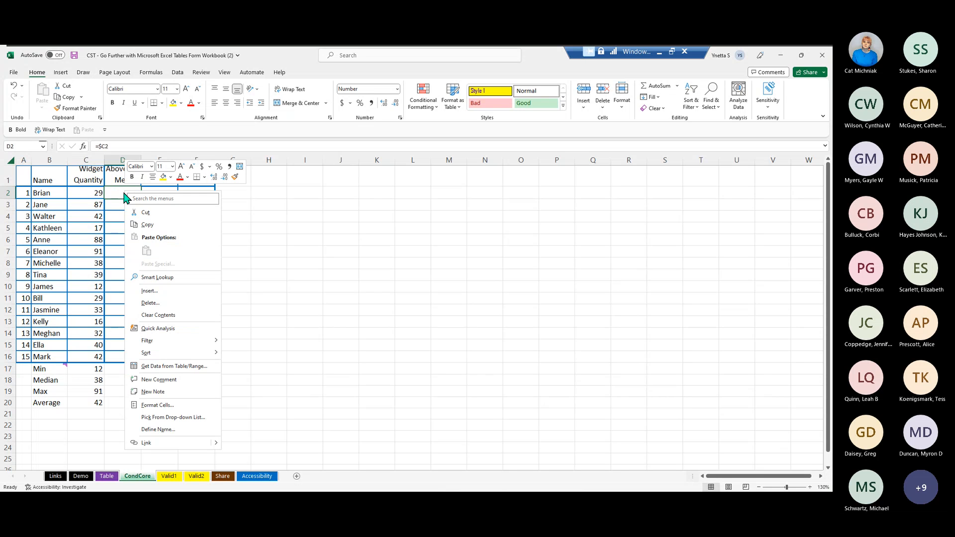
{"action": "key", "text": "Escape"}
{"action": "left_click_drag", "start_coordinate": [115, 188], "coordinate": [123, 351]}
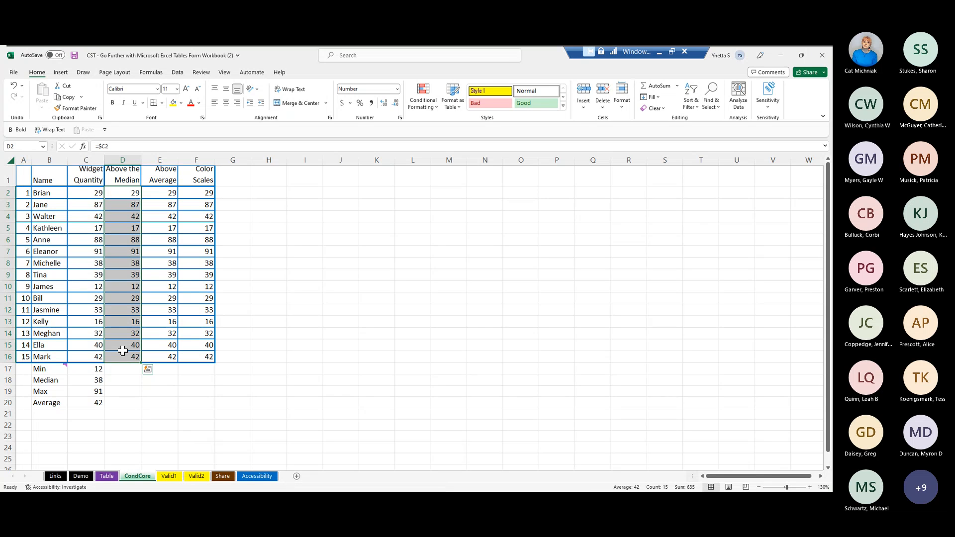
{"action": "left_click", "coordinate": [438, 111]}
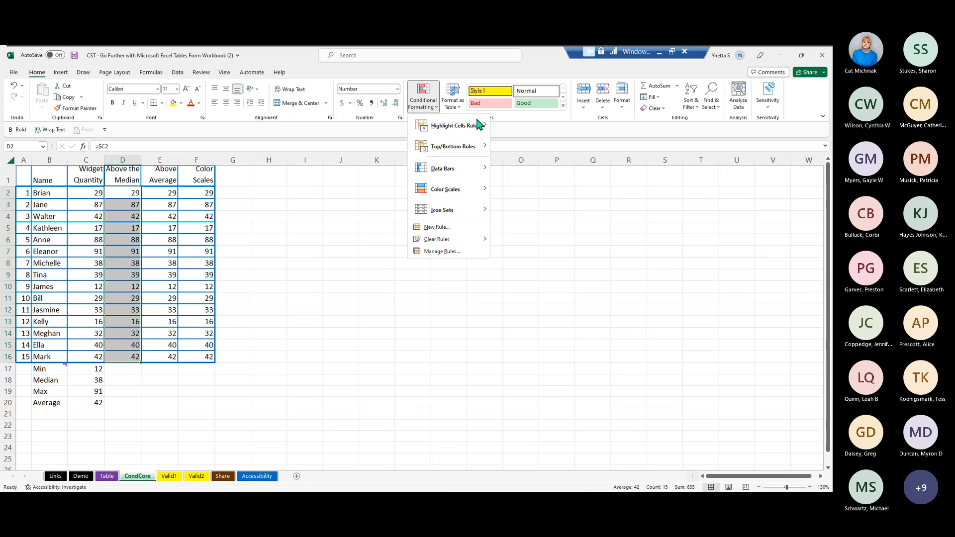
{"action": "mouse_move", "coordinate": [476, 127]}
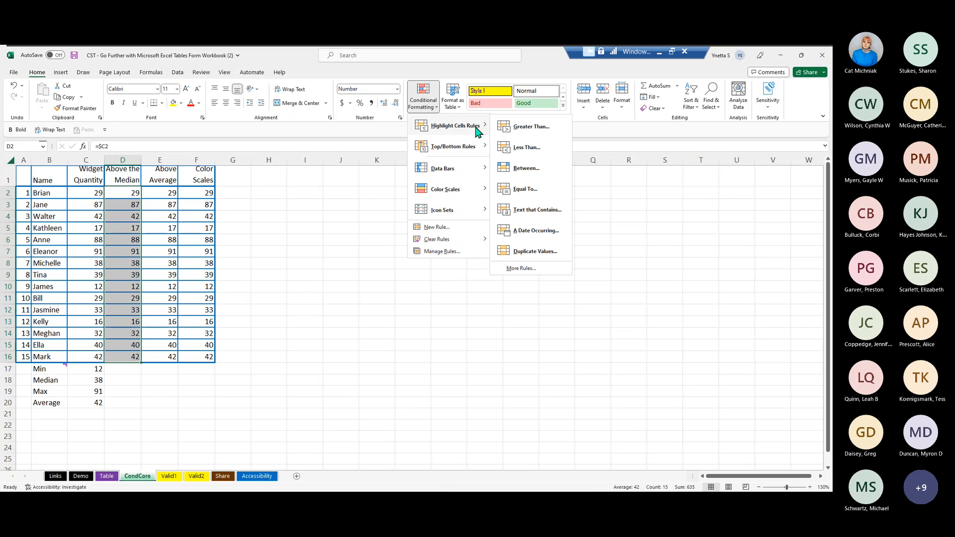
{"action": "left_click", "coordinate": [526, 130]}
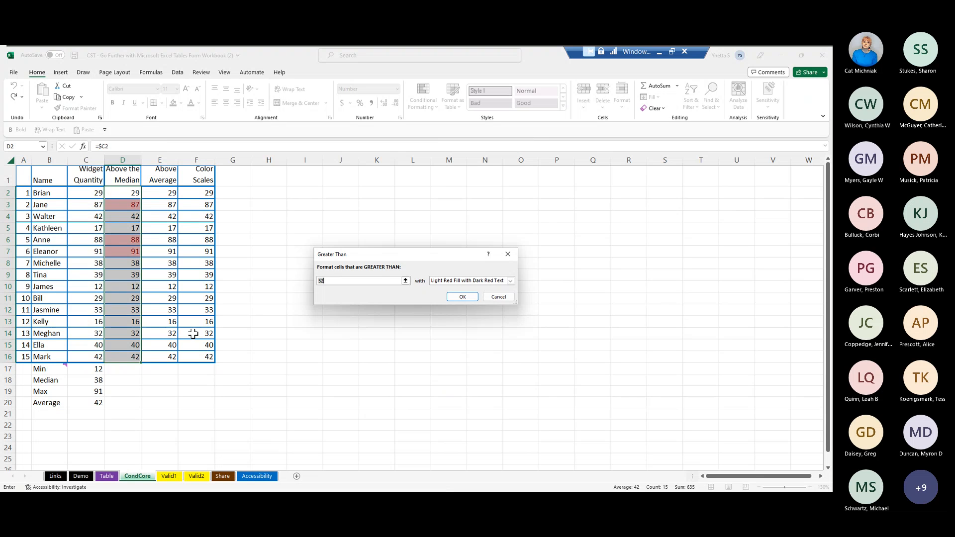
{"action": "left_click", "coordinate": [84, 375]}
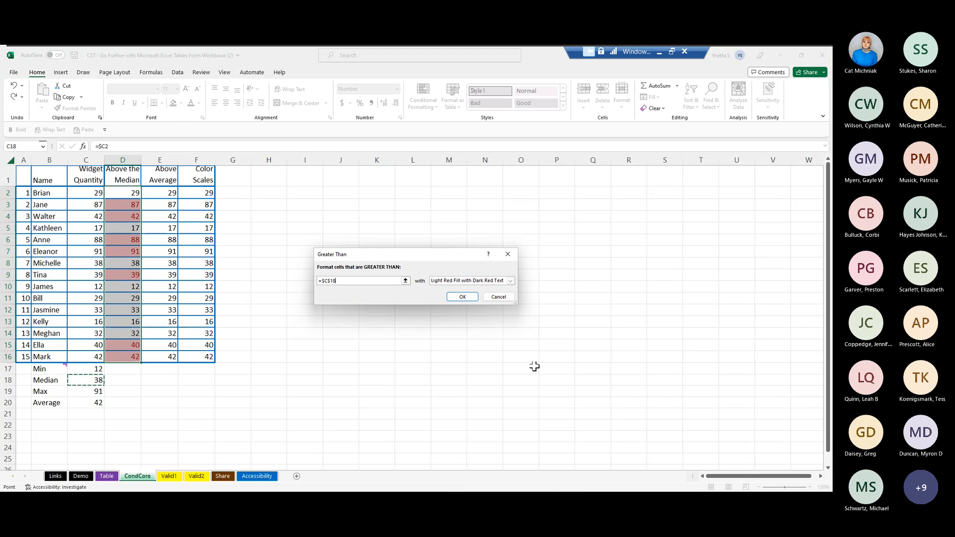
- Format the cells matching the Greater Than rule with Green Fill with Dark Green Text and apply the rule
{"action": "left_click", "coordinate": [510, 281]}
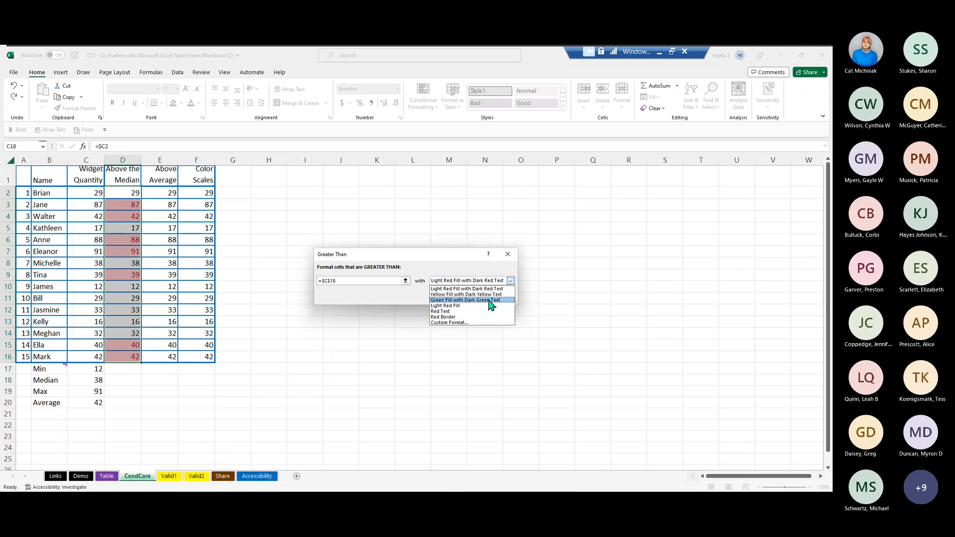
{"action": "left_click", "coordinate": [489, 301]}
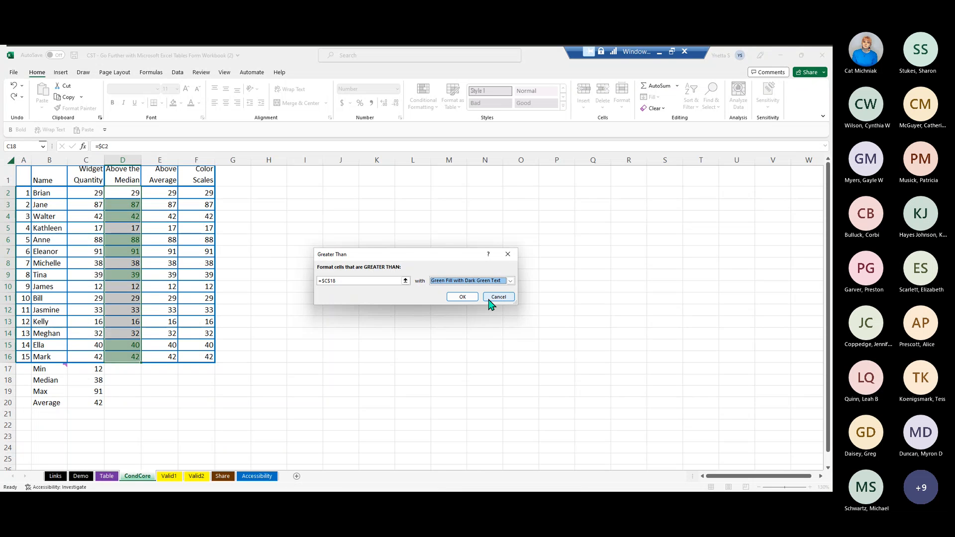
{"action": "left_click", "coordinate": [463, 297]}
{"action": "left_click", "coordinate": [307, 285]}
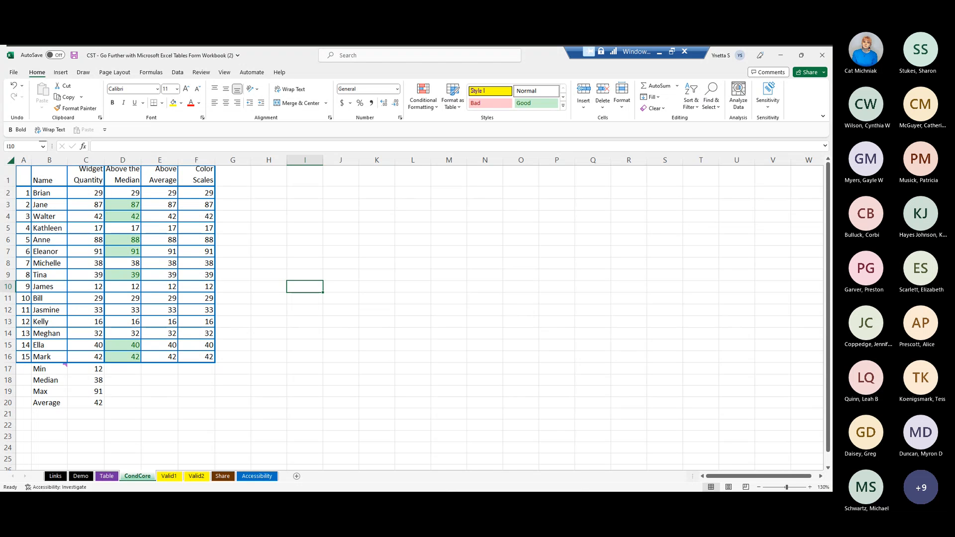
- Start an Above Average conditional formatting rule for E2:E16 that uses a custom format
{"action": "left_click", "coordinate": [153, 188]}
{"action": "left_click_drag", "start_coordinate": [153, 188], "coordinate": [164, 350]}
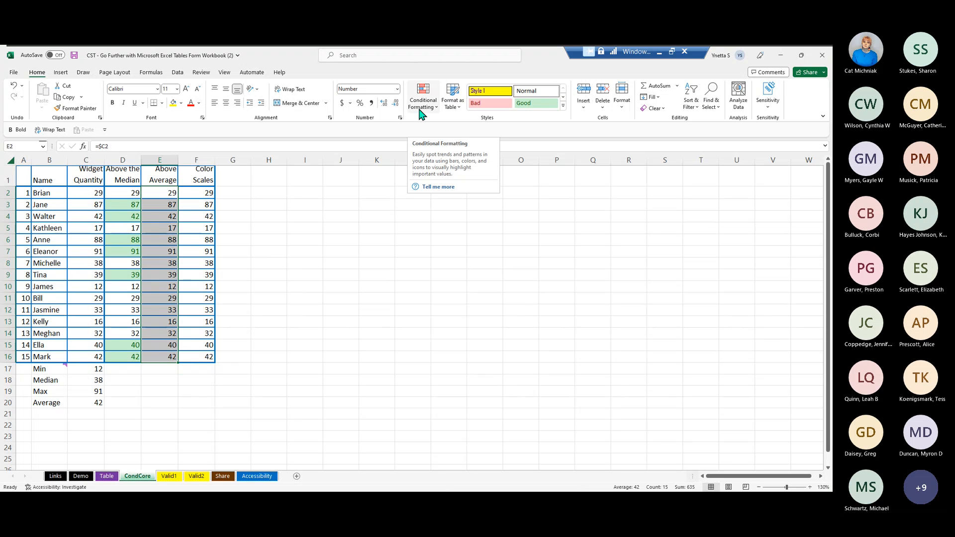
{"action": "left_click", "coordinate": [436, 108]}
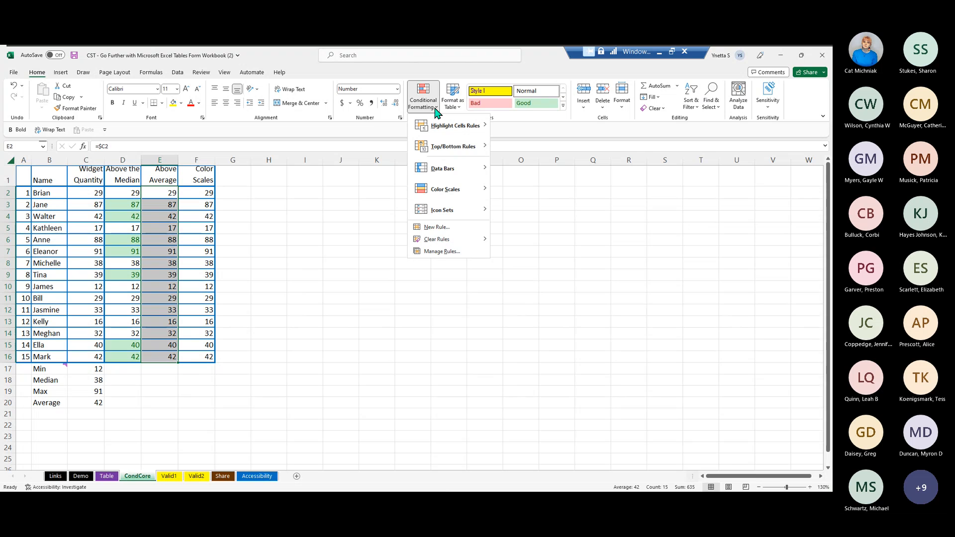
{"action": "mouse_move", "coordinate": [450, 145]}
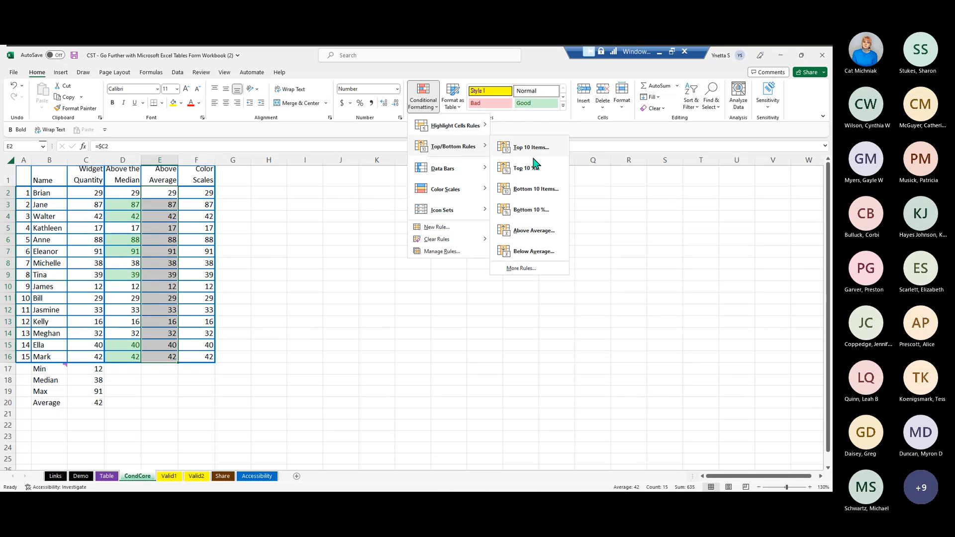
{"action": "left_click", "coordinate": [531, 236]}
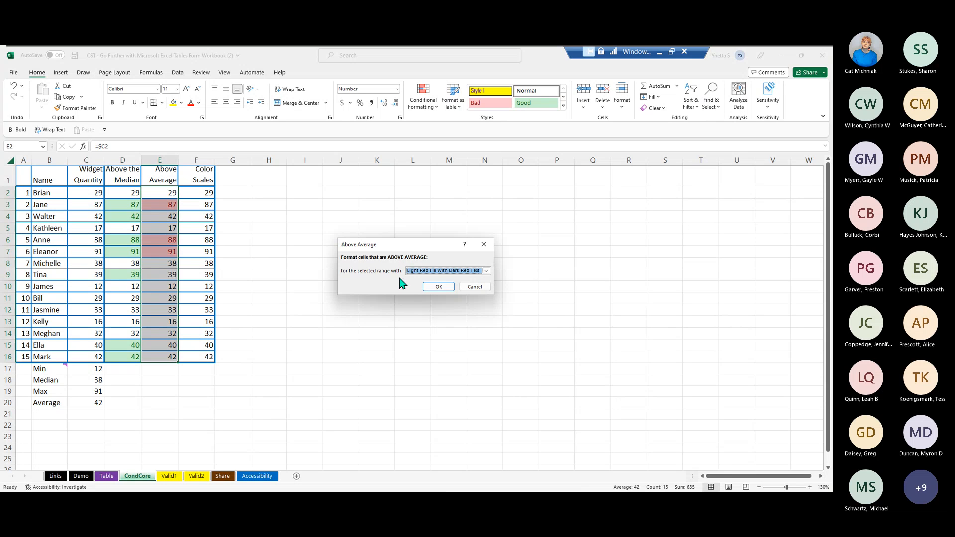
{"action": "left_click", "coordinate": [486, 271]}
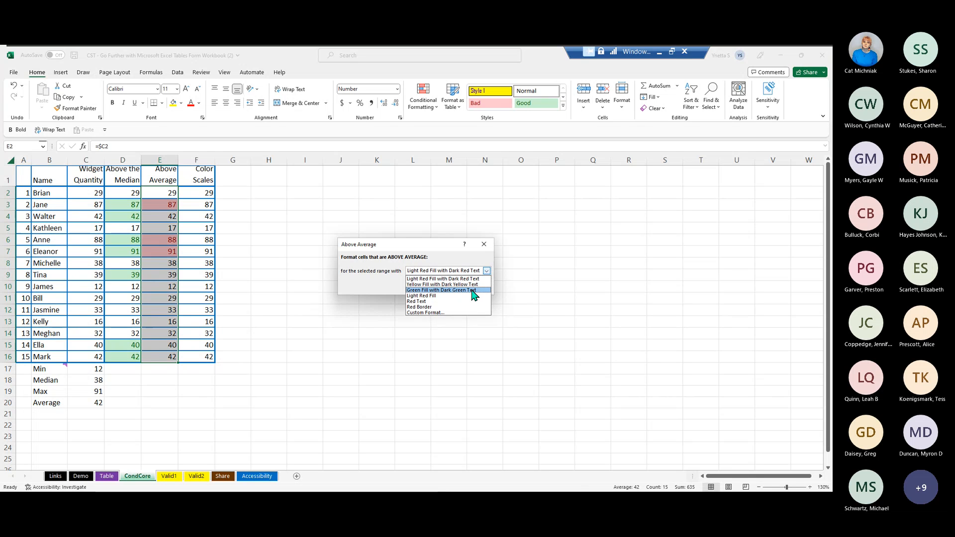
{"action": "left_click", "coordinate": [430, 314]}
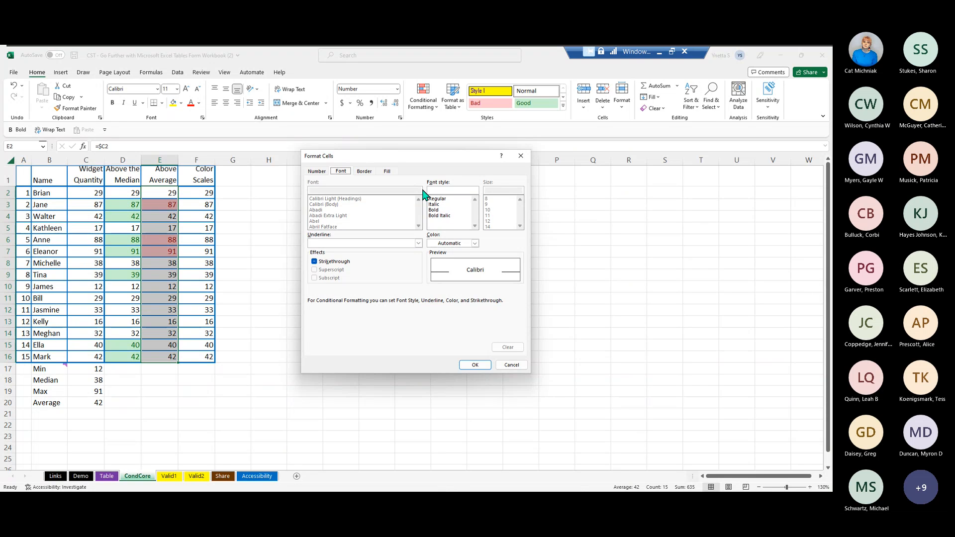
- Set the custom format's font to bold and purple
{"action": "left_click", "coordinate": [436, 210]}
{"action": "left_click", "coordinate": [476, 244]}
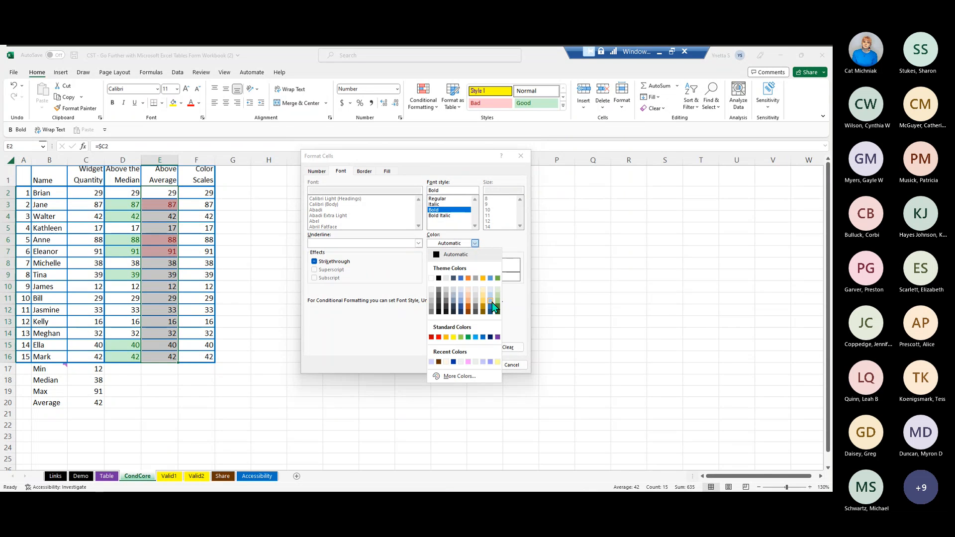
{"action": "left_click", "coordinate": [453, 381]}
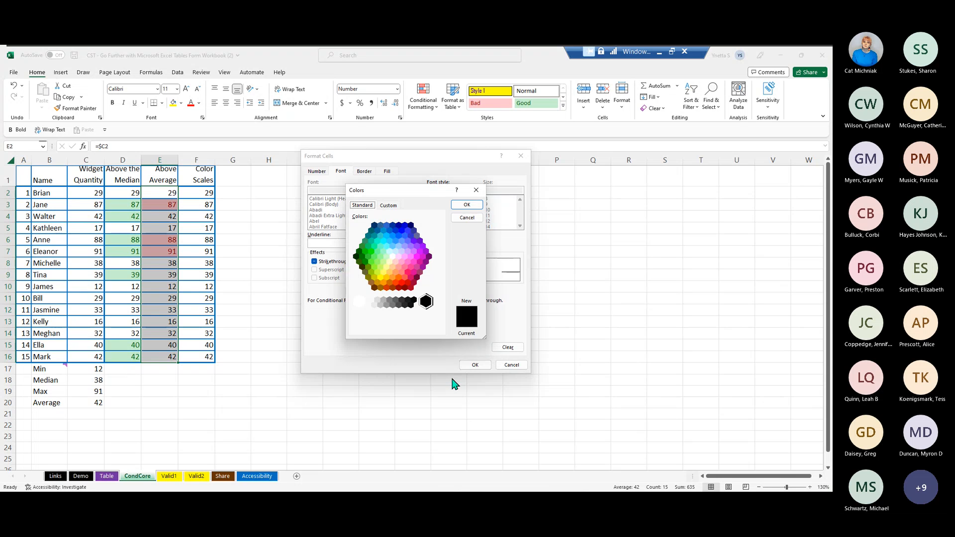
{"action": "left_click", "coordinate": [426, 252]}
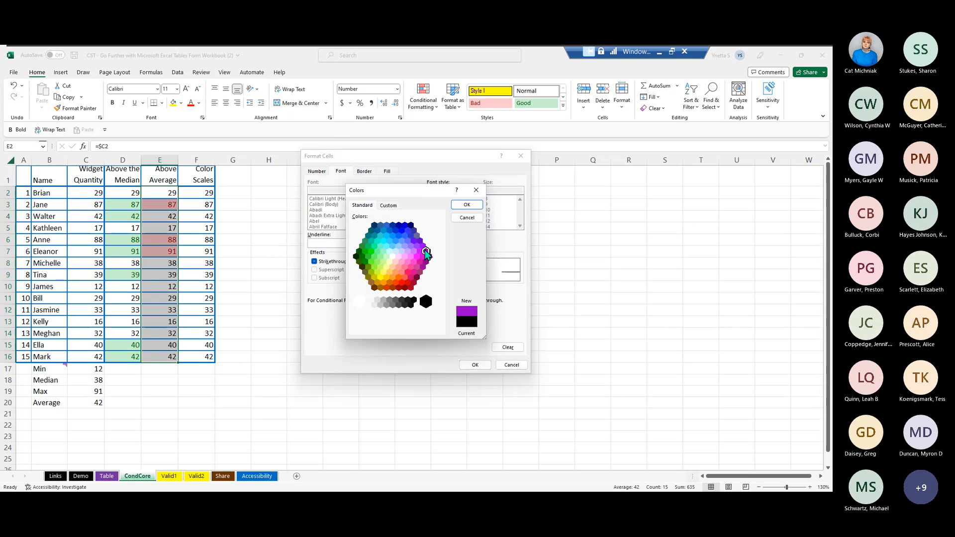
{"action": "left_click", "coordinate": [467, 206]}
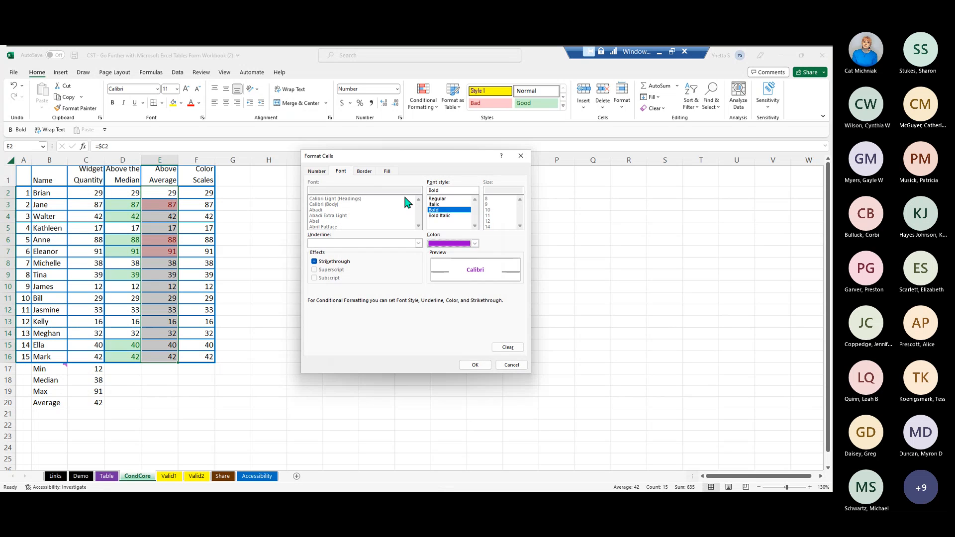
- Give the custom format a pale gold fill and apply the Above Average rule
{"action": "left_click", "coordinate": [388, 172]}
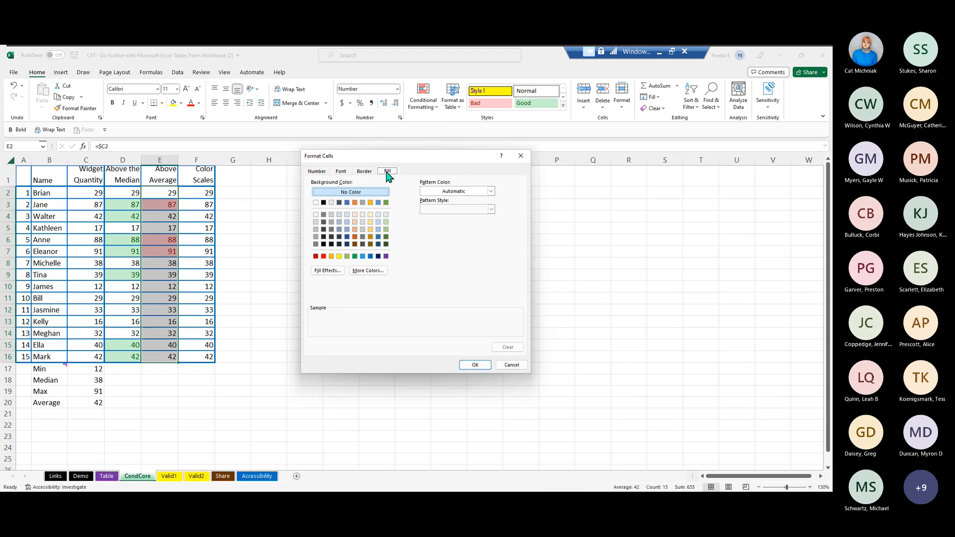
{"action": "left_click", "coordinate": [370, 216]}
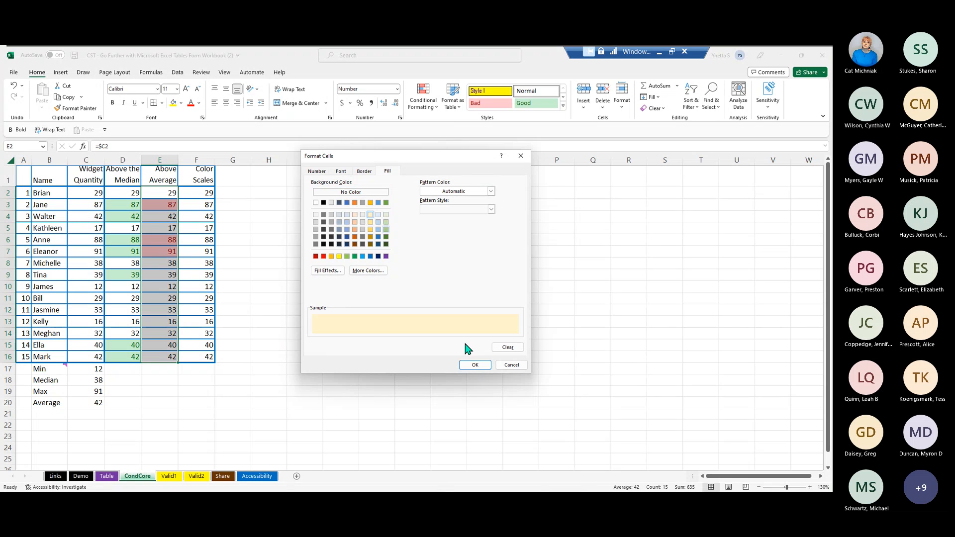
{"action": "left_click", "coordinate": [475, 366]}
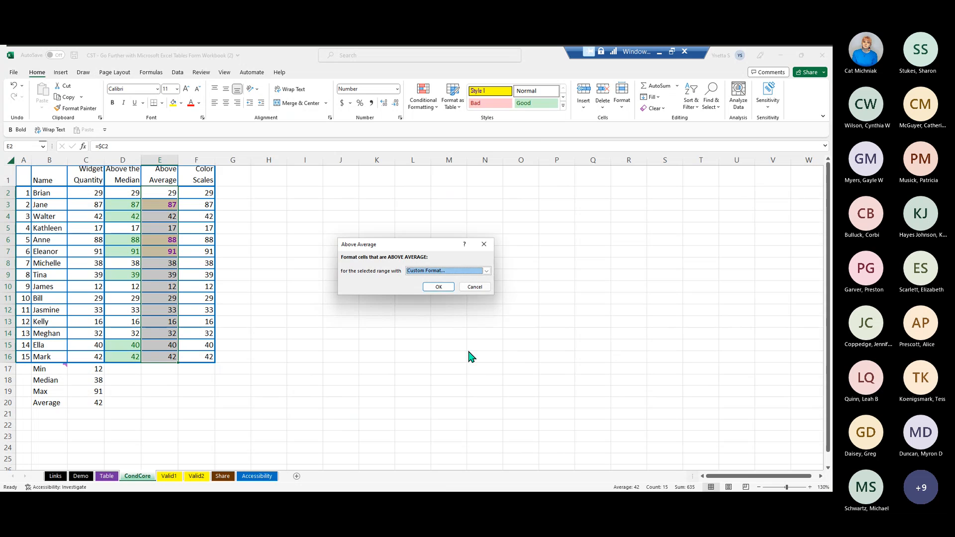
{"action": "left_click", "coordinate": [441, 288]}
{"action": "left_click", "coordinate": [437, 285]}
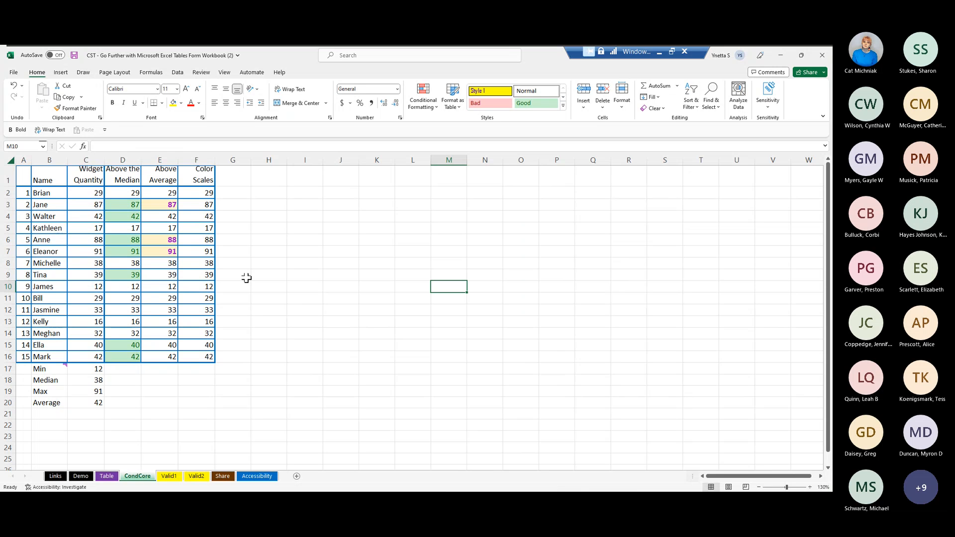
- Apply the Blue - White - Red color scale to the Color Scales values in F2:F16
{"action": "left_click_drag", "start_coordinate": [190, 189], "coordinate": [205, 347]}
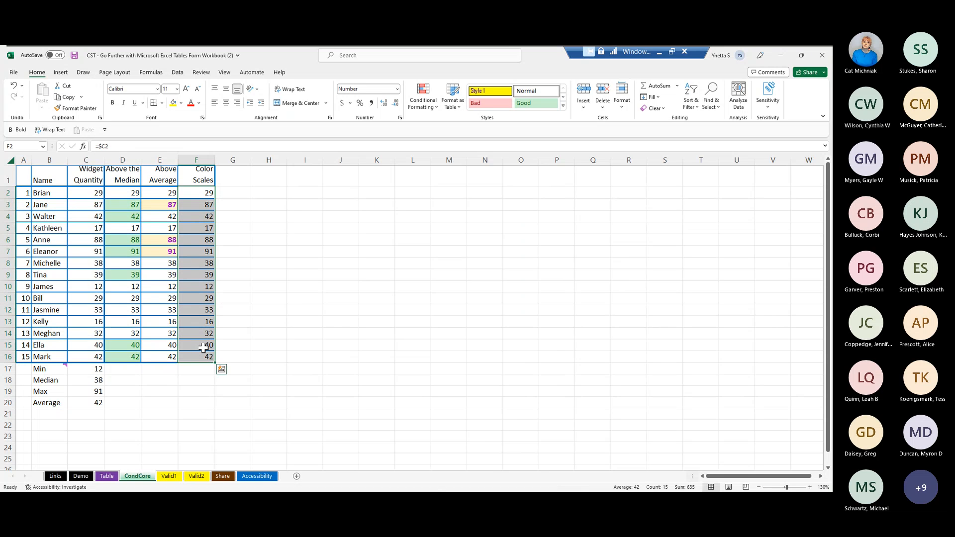
{"action": "left_click", "coordinate": [439, 109]}
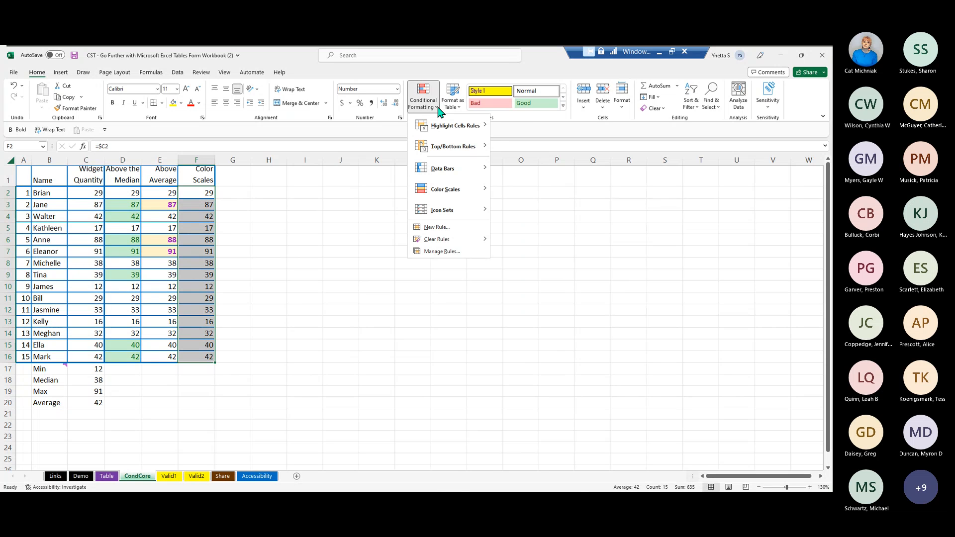
{"action": "mouse_move", "coordinate": [440, 194]}
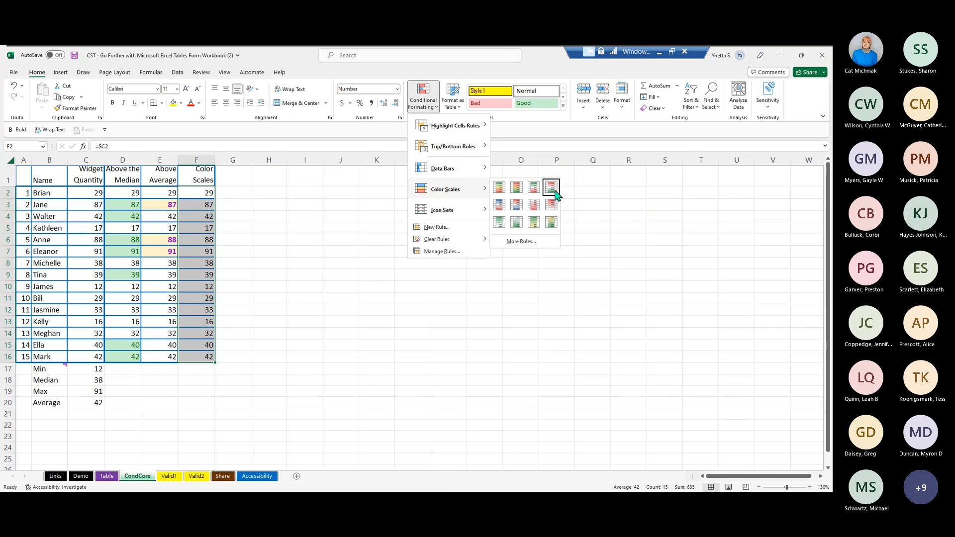
{"action": "left_click", "coordinate": [498, 205]}
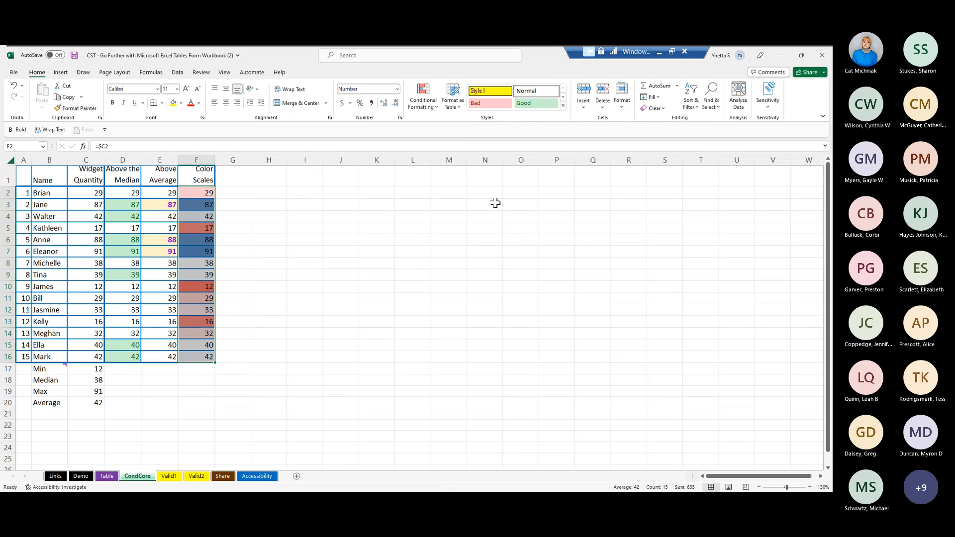
{"action": "left_click", "coordinate": [401, 258]}
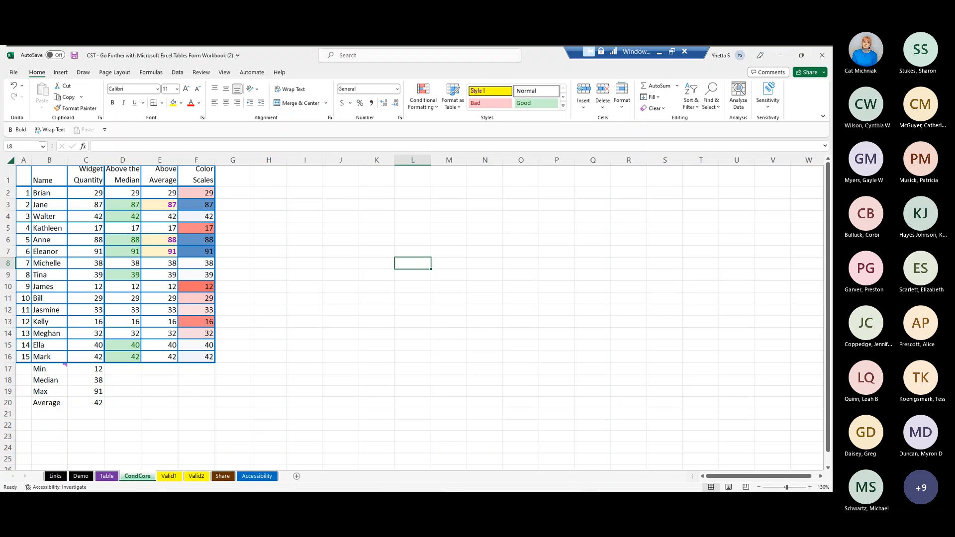
- Review the Valid1 sheet's data validation guide, covering the three options, design steps, input message, error alert styles and notes
{"action": "left_click", "coordinate": [170, 477]}
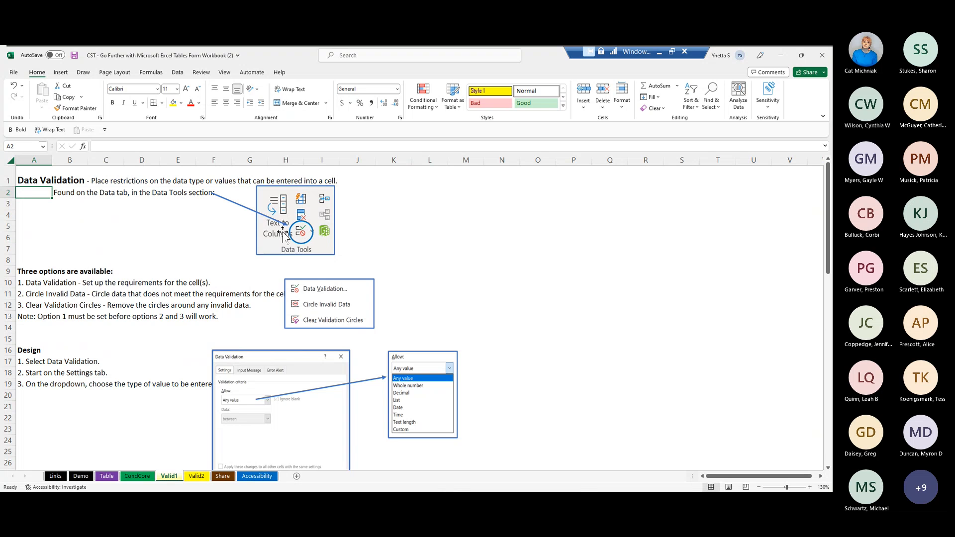
{"action": "scroll", "coordinate": [414, 237], "scroll_direction": "down", "scroll_amount": 3}
{"action": "scroll", "coordinate": [415, 237], "scroll_direction": "up", "scroll_amount": 2}
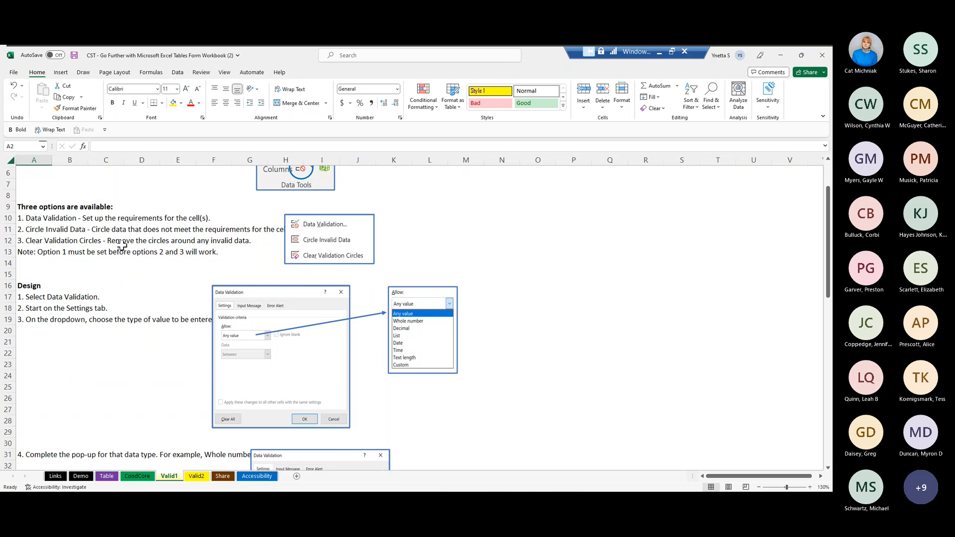
{"action": "scroll", "coordinate": [341, 304], "scroll_direction": "down", "scroll_amount": 2}
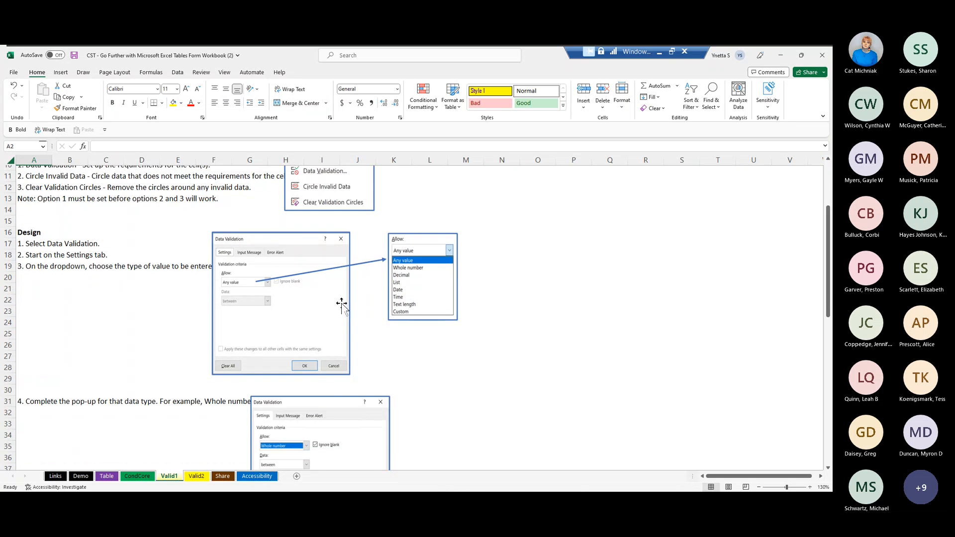
{"action": "scroll", "coordinate": [342, 304], "scroll_direction": "up", "scroll_amount": 1}
{"action": "scroll", "coordinate": [341, 304], "scroll_direction": "down", "scroll_amount": 2}
{"action": "scroll", "coordinate": [341, 303], "scroll_direction": "down", "scroll_amount": 1}
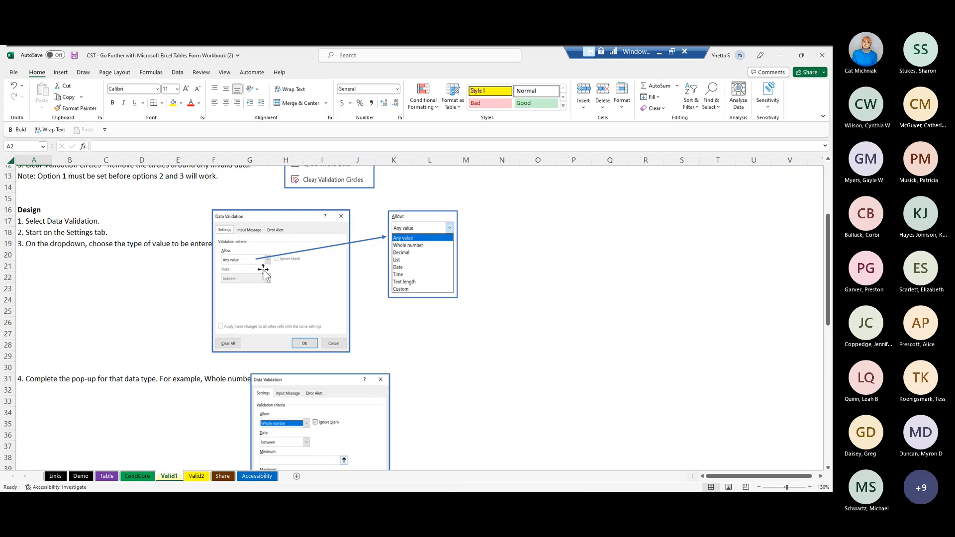
{"action": "scroll", "coordinate": [255, 259], "scroll_direction": "down", "scroll_amount": 5}
{"action": "scroll", "coordinate": [263, 273], "scroll_direction": "up", "scroll_amount": 7}
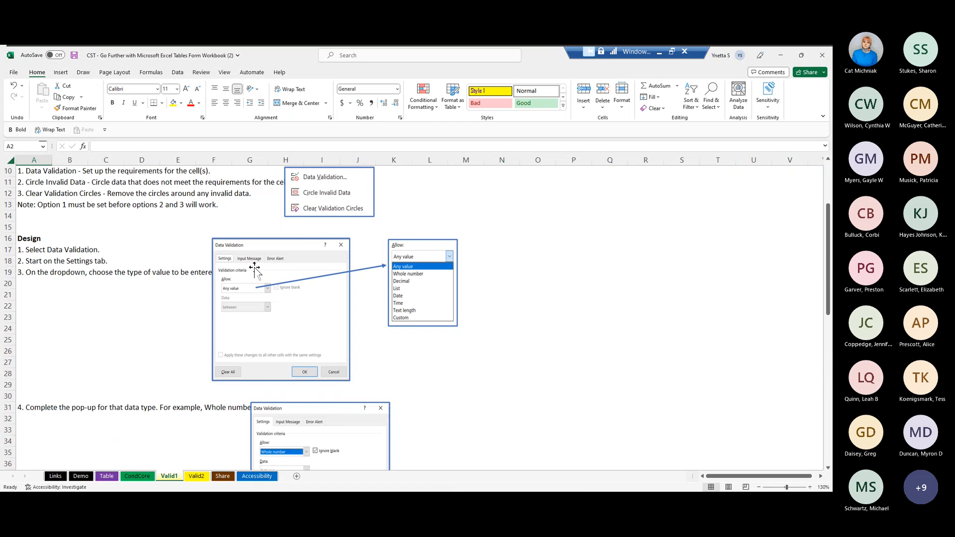
{"action": "scroll", "coordinate": [313, 380], "scroll_direction": "down", "scroll_amount": 6}
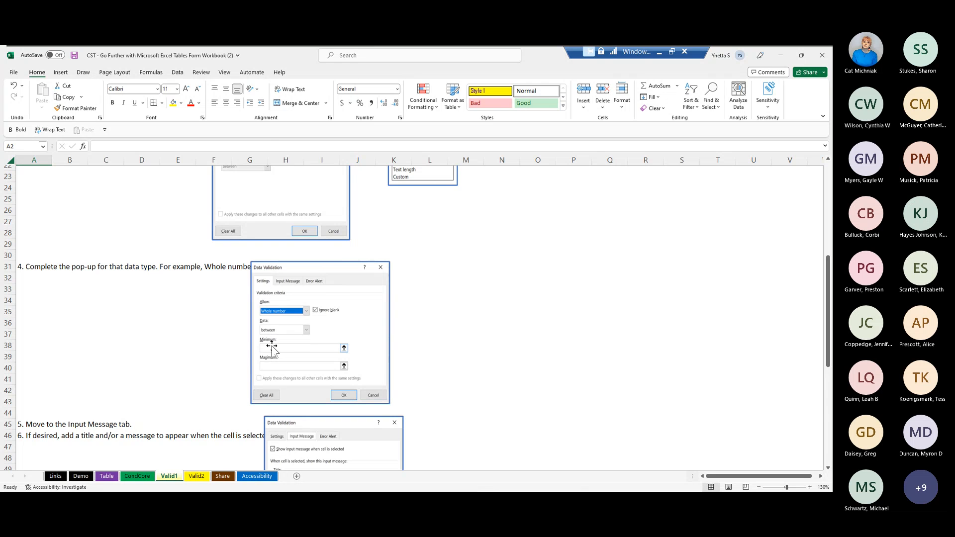
{"action": "scroll", "coordinate": [271, 346], "scroll_direction": "down", "scroll_amount": 6}
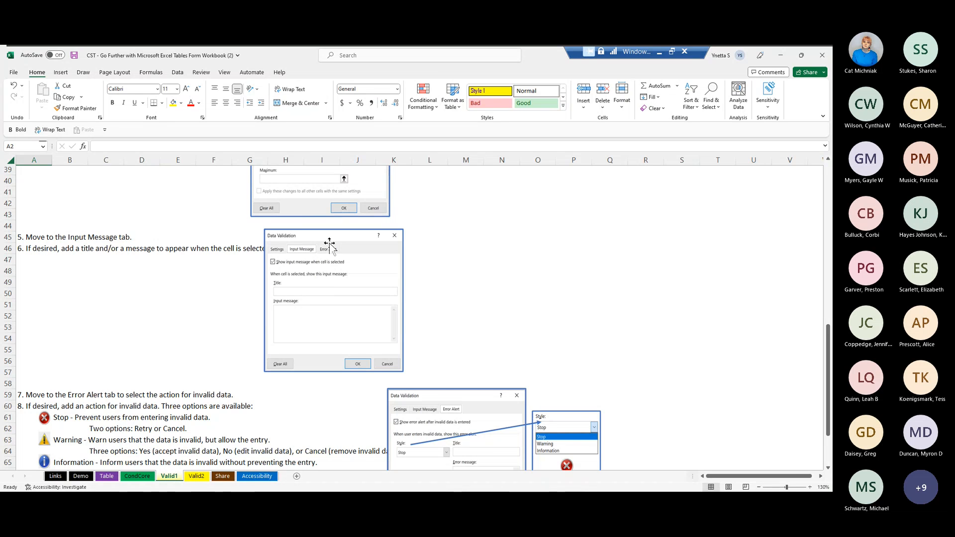
{"action": "scroll", "coordinate": [336, 281], "scroll_direction": "down", "scroll_amount": 1}
{"action": "scroll", "coordinate": [338, 284], "scroll_direction": "down", "scroll_amount": 2}
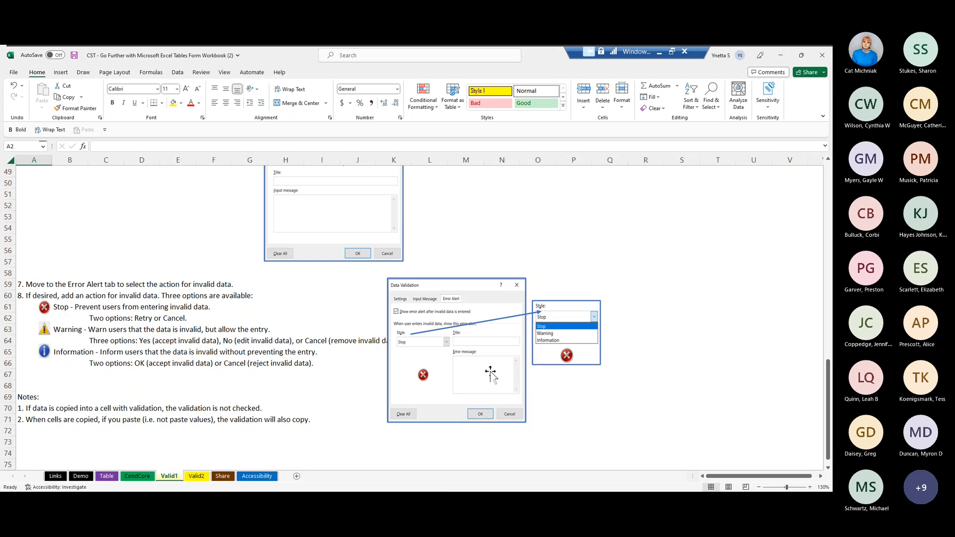
{"action": "scroll", "coordinate": [491, 373], "scroll_direction": "up", "scroll_amount": 15}
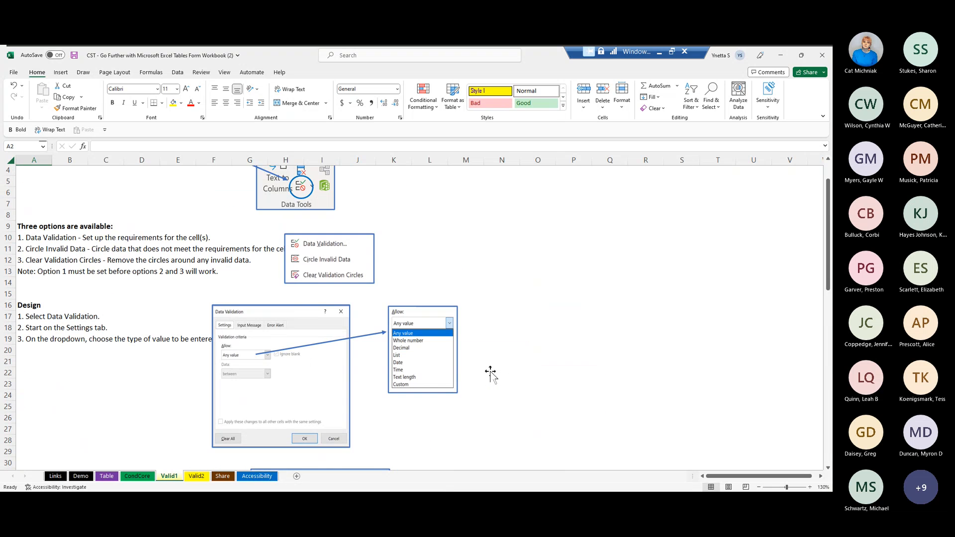
{"action": "scroll", "coordinate": [490, 373], "scroll_direction": "up", "scroll_amount": 1}
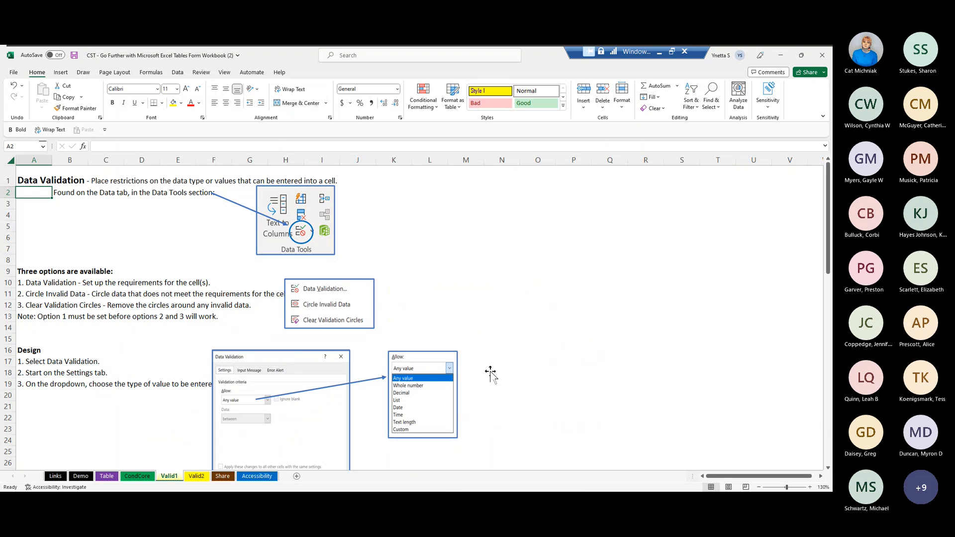
{"action": "scroll", "coordinate": [491, 373], "scroll_direction": "down", "scroll_amount": 5}
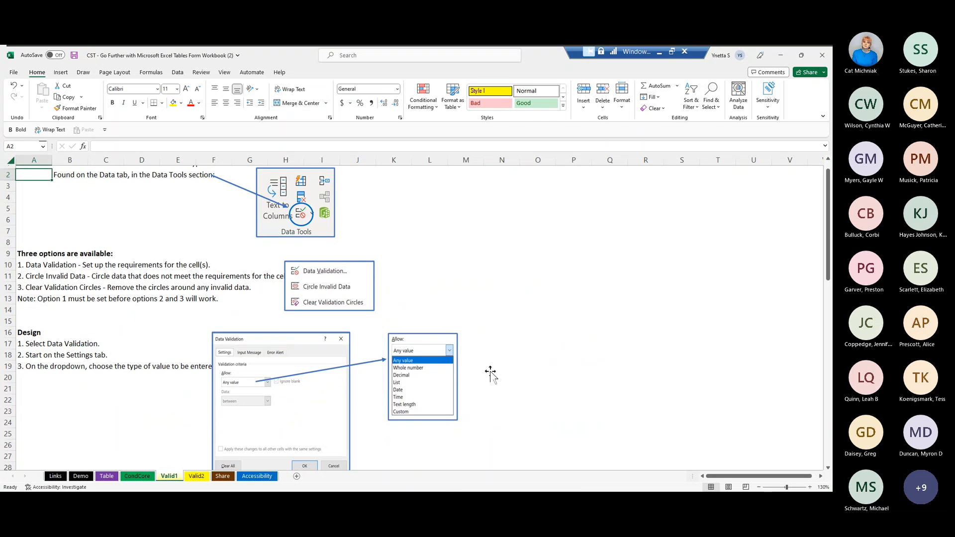
{"action": "scroll", "coordinate": [490, 373], "scroll_direction": "down", "scroll_amount": 5}
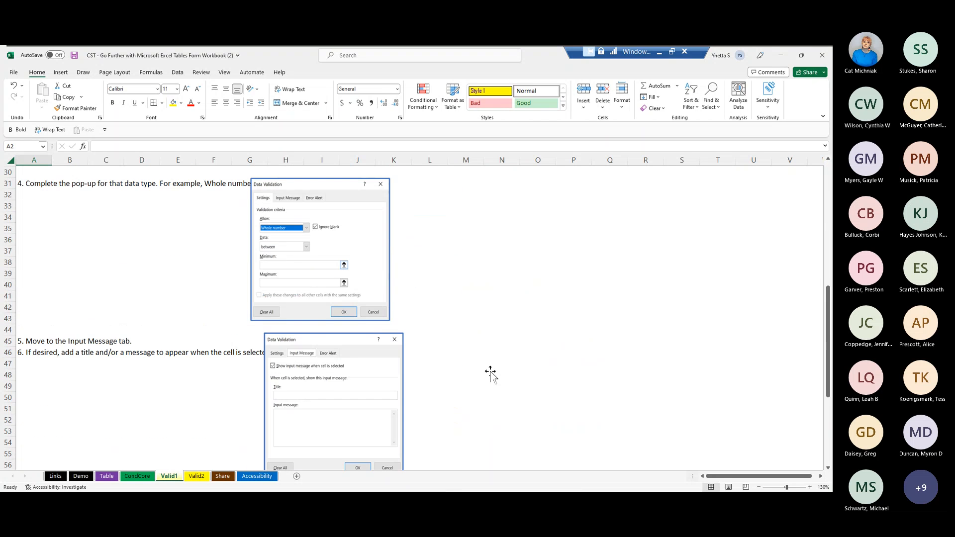
- On the Valid2 sheet, set a data validation rule for B3 that allows only whole numbers greater than 0
{"action": "left_click", "coordinate": [198, 477]}
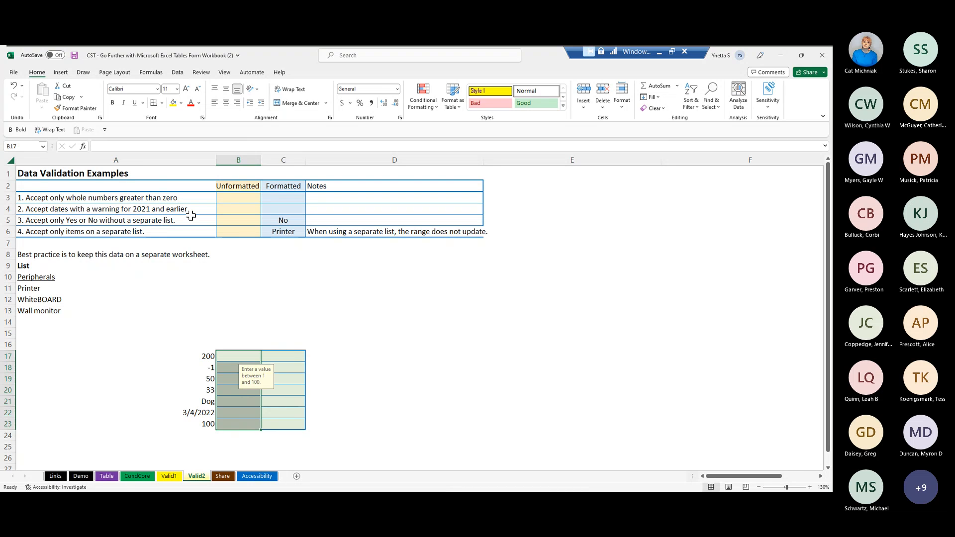
{"action": "left_click", "coordinate": [234, 193]}
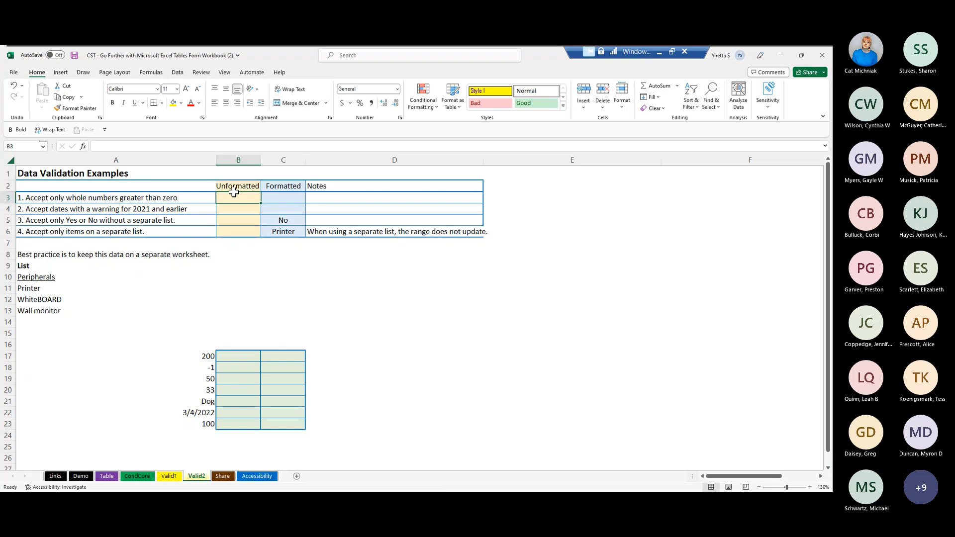
{"action": "left_click", "coordinate": [177, 74]}
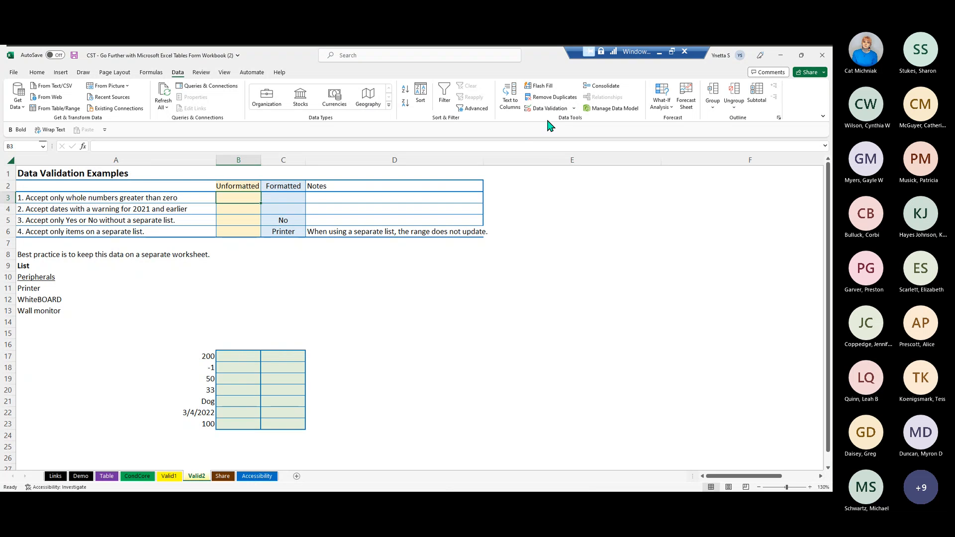
{"action": "left_click", "coordinate": [559, 108]}
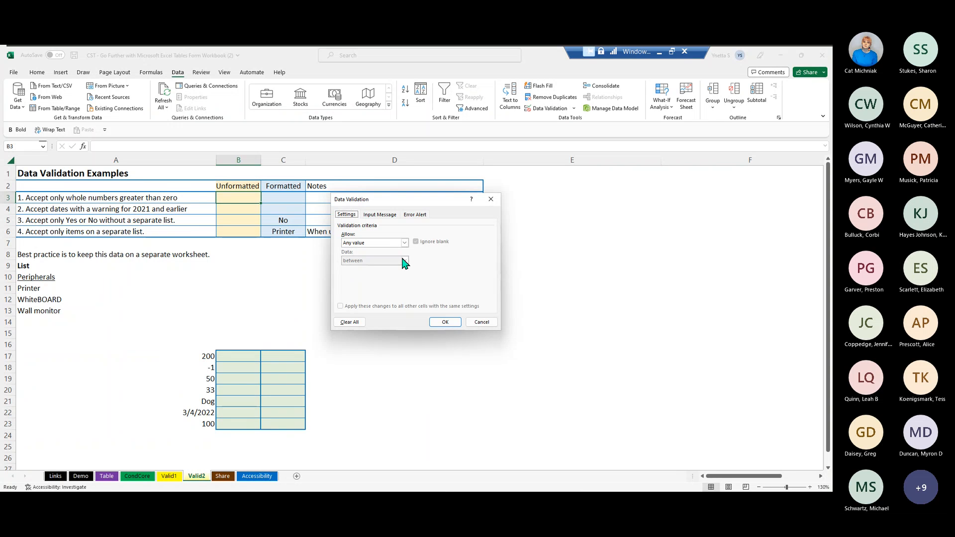
{"action": "left_click", "coordinate": [404, 243]}
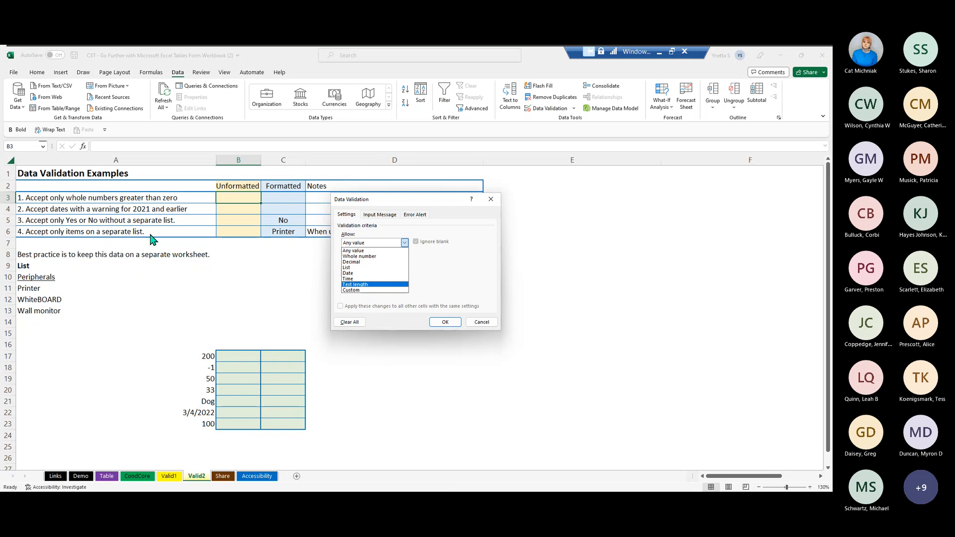
{"action": "left_click", "coordinate": [363, 256]}
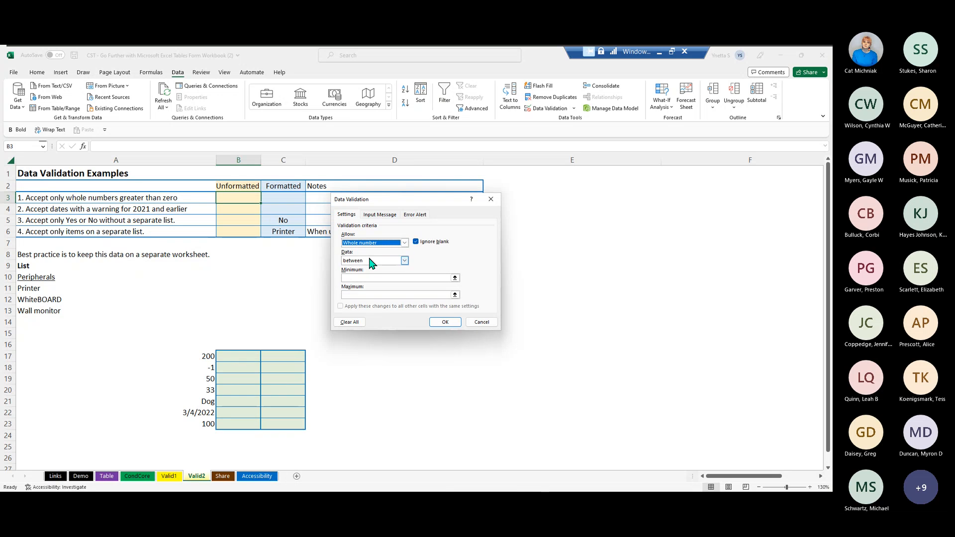
{"action": "left_click", "coordinate": [404, 261]}
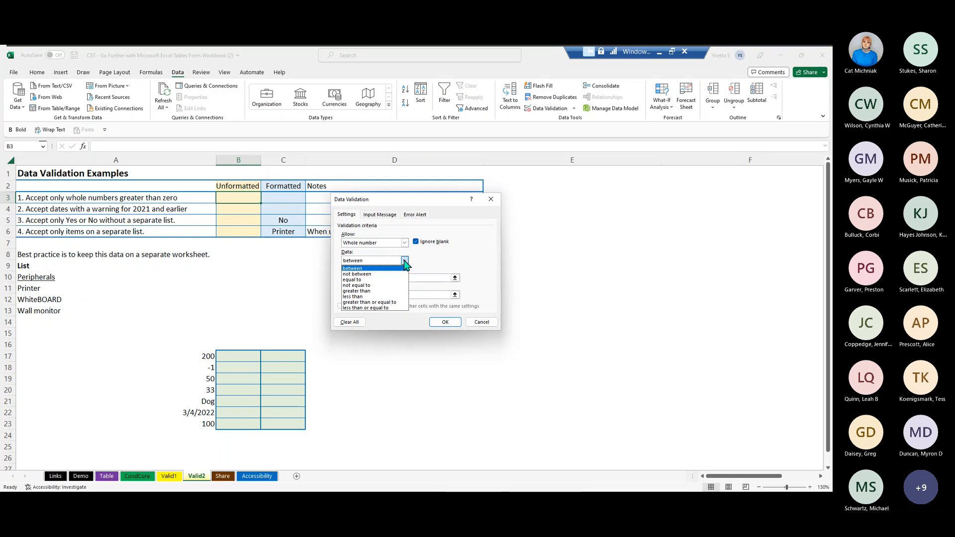
{"action": "left_click", "coordinate": [381, 291]}
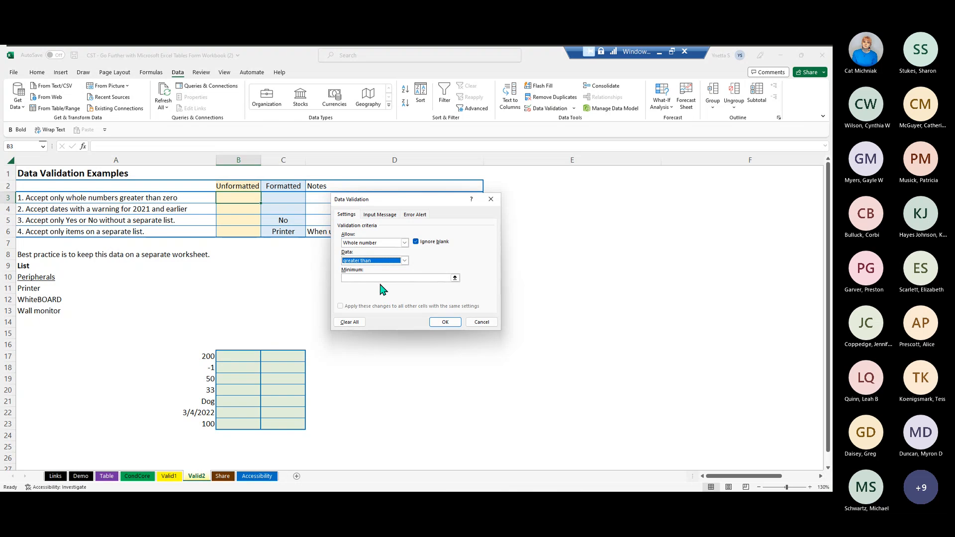
{"action": "key", "text": "Tab"}
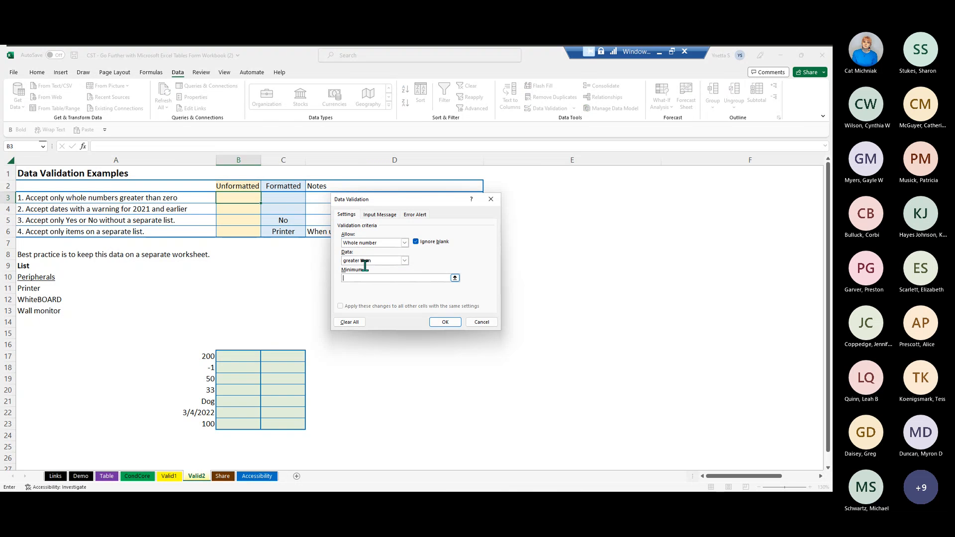
{"action": "type", "text": "0"}
- Add the input message "Number must be greater than zero." to the B3 validation rule
{"action": "left_click", "coordinate": [382, 217]}
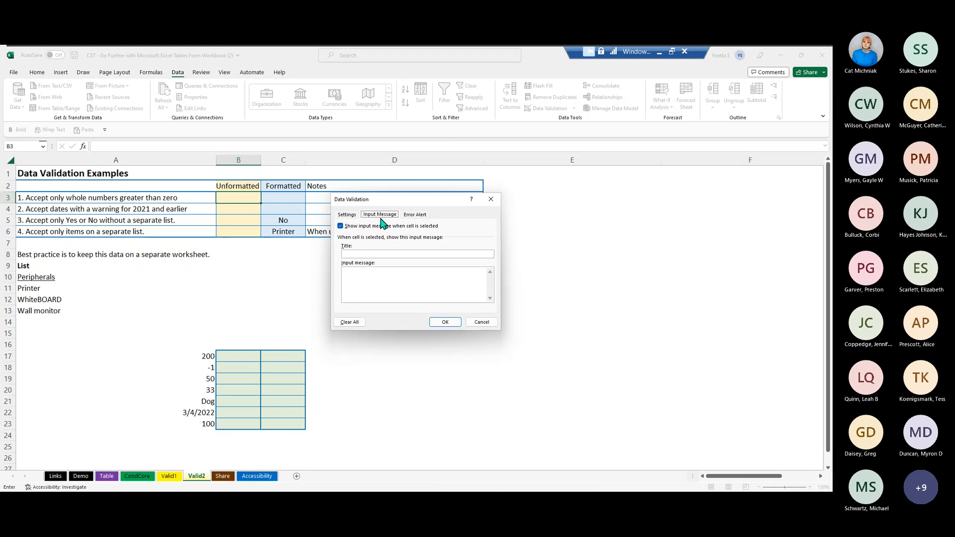
{"action": "left_click", "coordinate": [362, 272]}
{"action": "type", "text": "Number must be greater than zero."}
- Keep the Stop error alert style and set its error message to "Please enter a number greater than zero (>0)."
{"action": "left_click", "coordinate": [418, 214]}
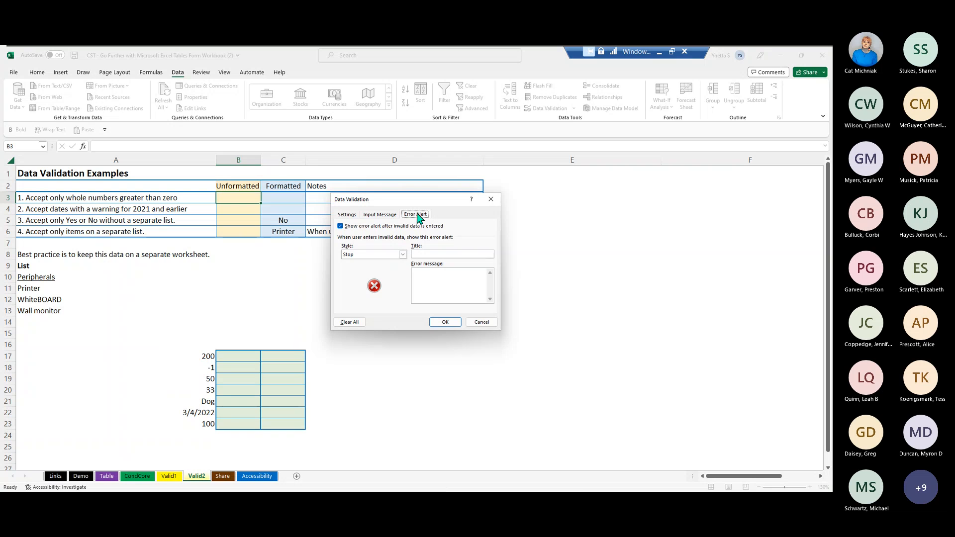
{"action": "left_click", "coordinate": [402, 255]}
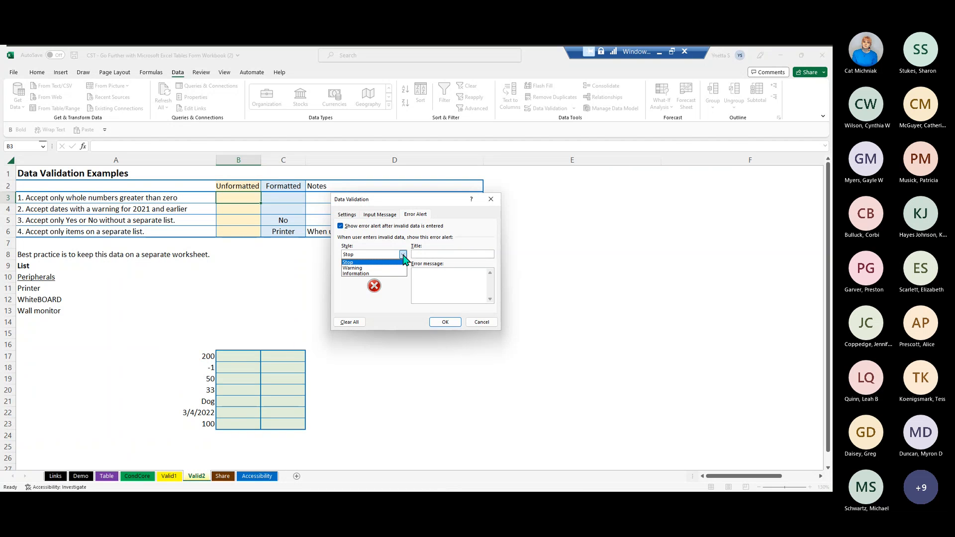
{"action": "left_click", "coordinate": [403, 255]}
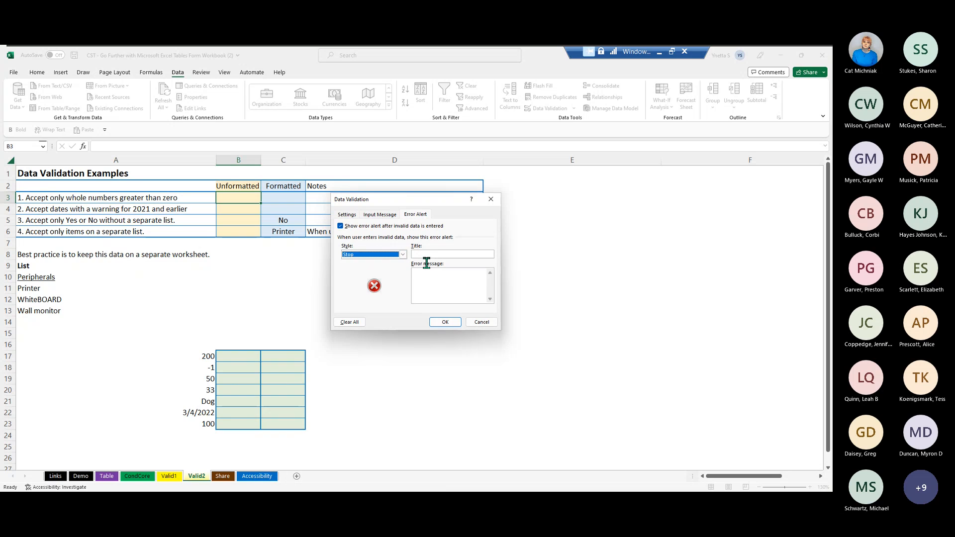
{"action": "left_click", "coordinate": [427, 269]}
{"action": "type", "text": "Please enter a number greater than zero (>"}
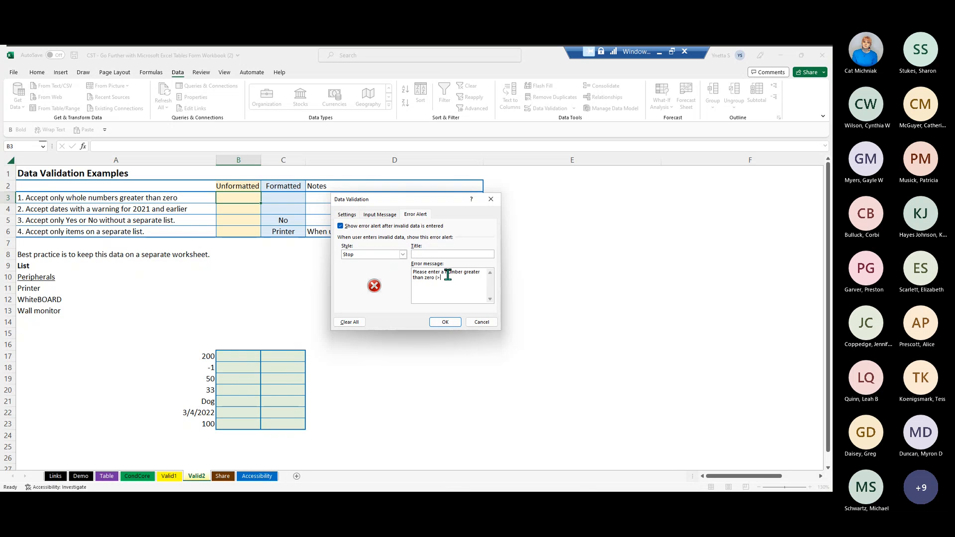
{"action": "type", "text": "0)."}
- Title the error alert "Error" and apply the validation rule to B3
{"action": "left_click", "coordinate": [430, 255]}
{"action": "type", "text": "Error"}
{"action": "left_click", "coordinate": [445, 321]}
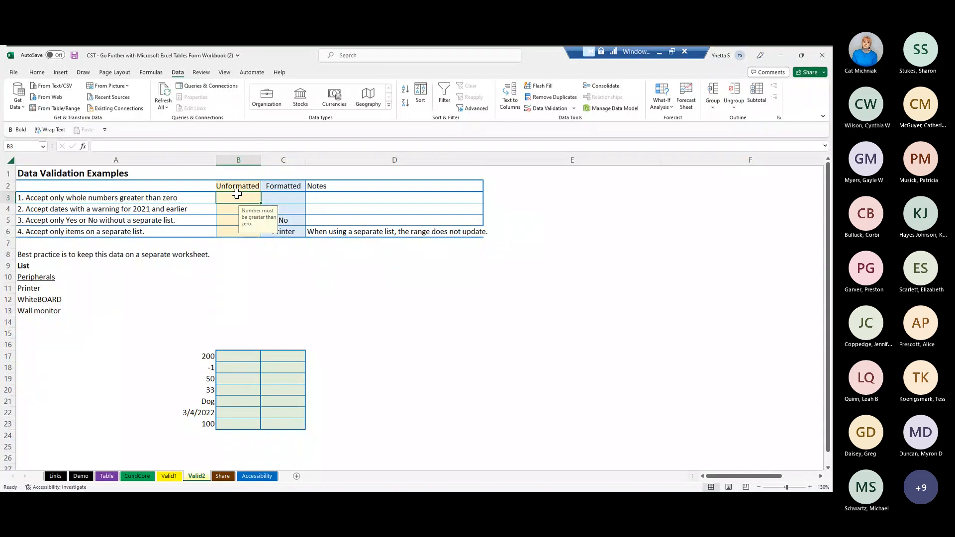
- Enter 3 in cell B3 as a valid test value
{"action": "type", "text": "3"}
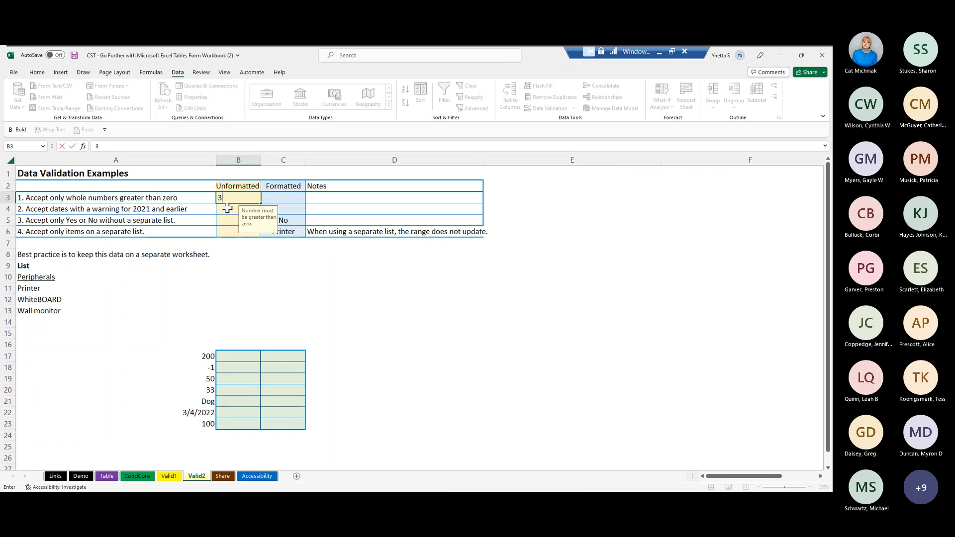
{"action": "key", "text": "Return"}
- Try to enter 0 in B3 to test the validation rule, and cancel that entry
{"action": "left_click", "coordinate": [223, 193]}
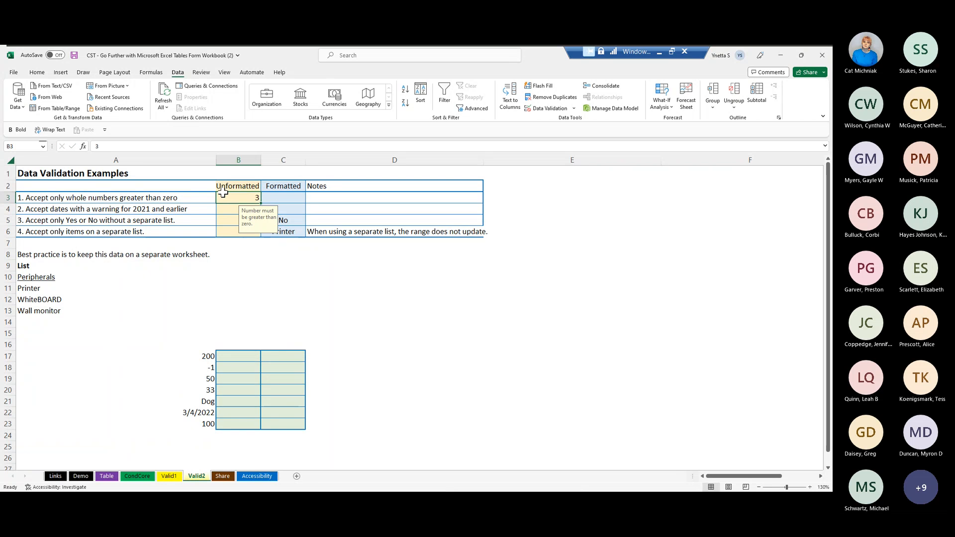
{"action": "type", "text": "0"}
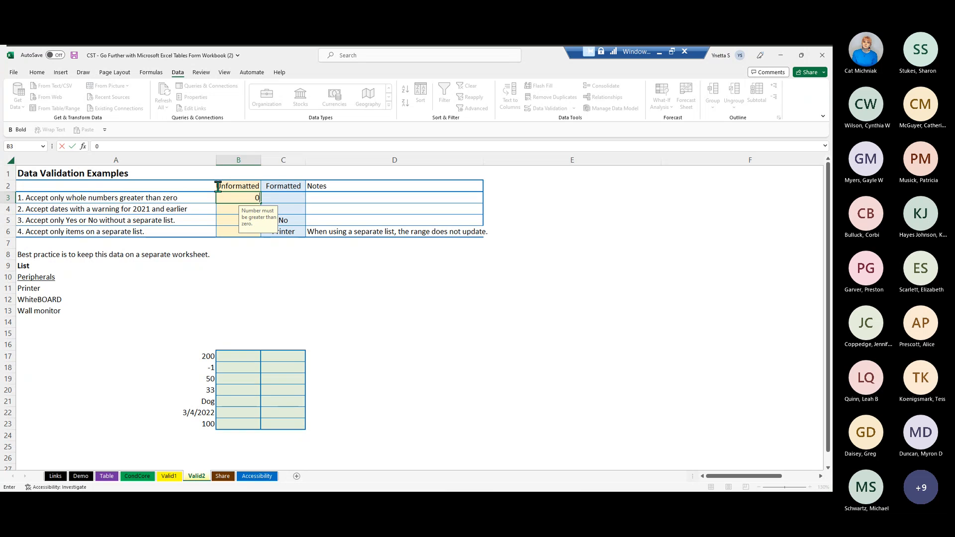
{"action": "key", "text": "Return"}
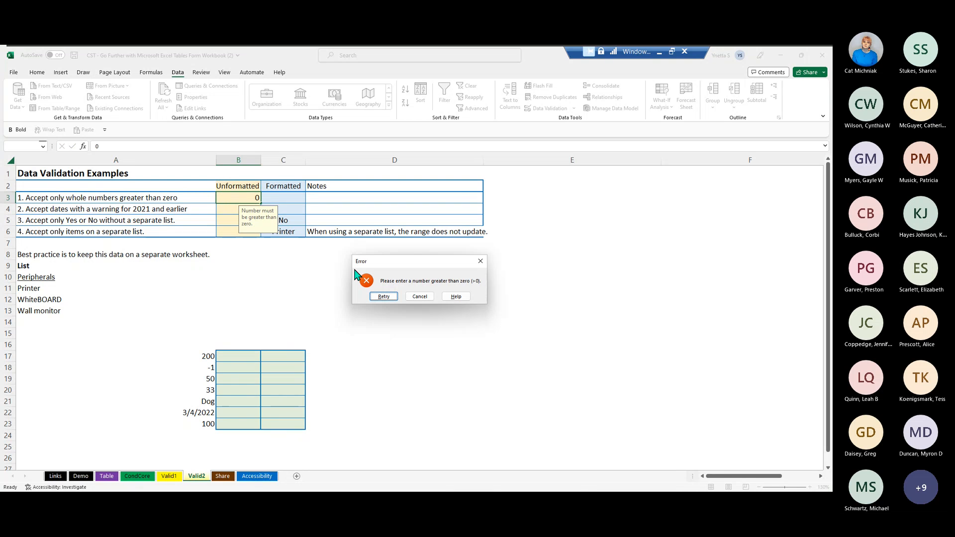
{"action": "left_click", "coordinate": [424, 298]}
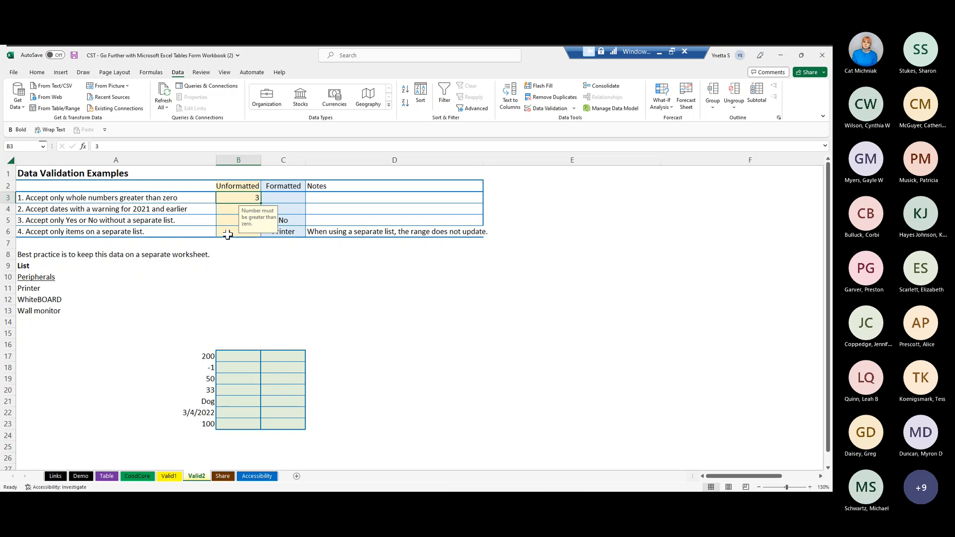
{"action": "key", "text": "Return"}
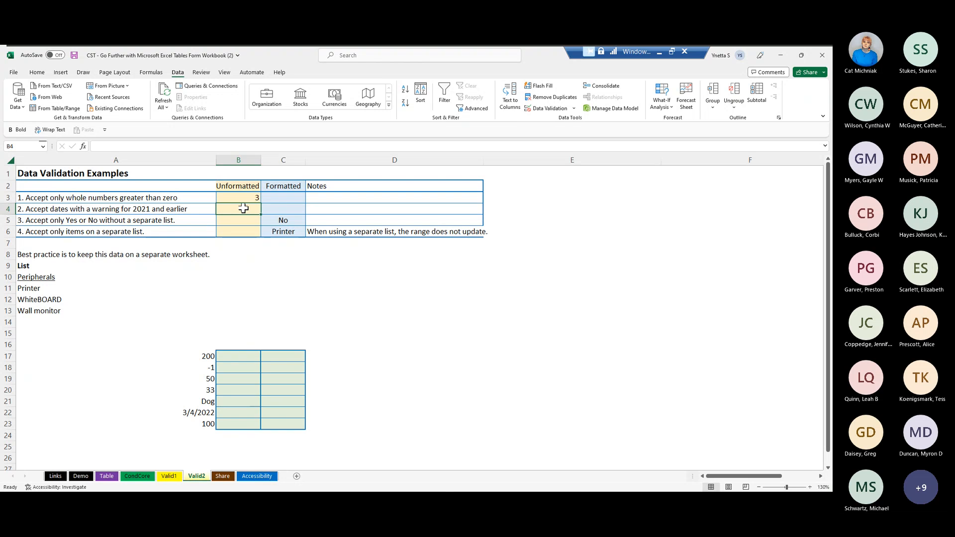
- Set up a date validation rule for B4 that allows dates greater than or equal to 1/1/2022
{"action": "left_click", "coordinate": [552, 110]}
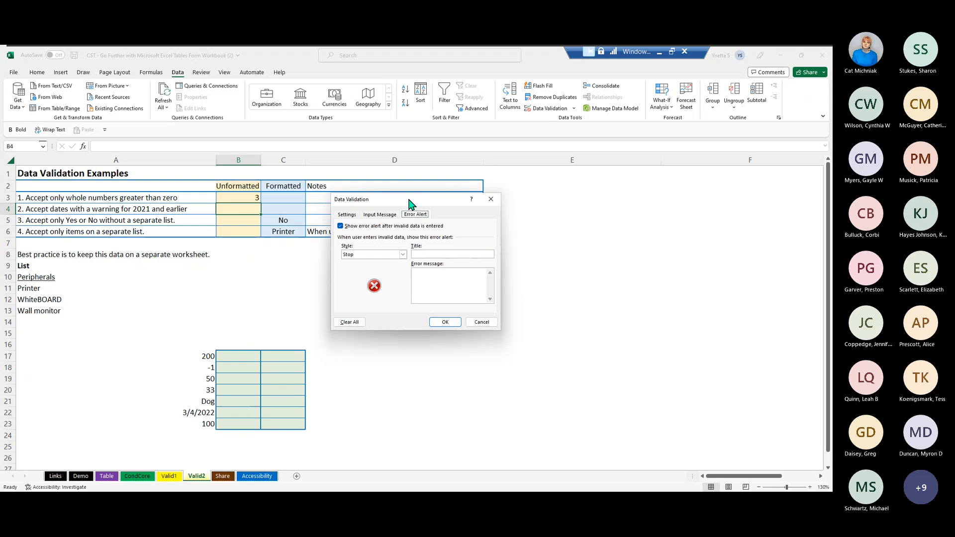
{"action": "left_click", "coordinate": [351, 216]}
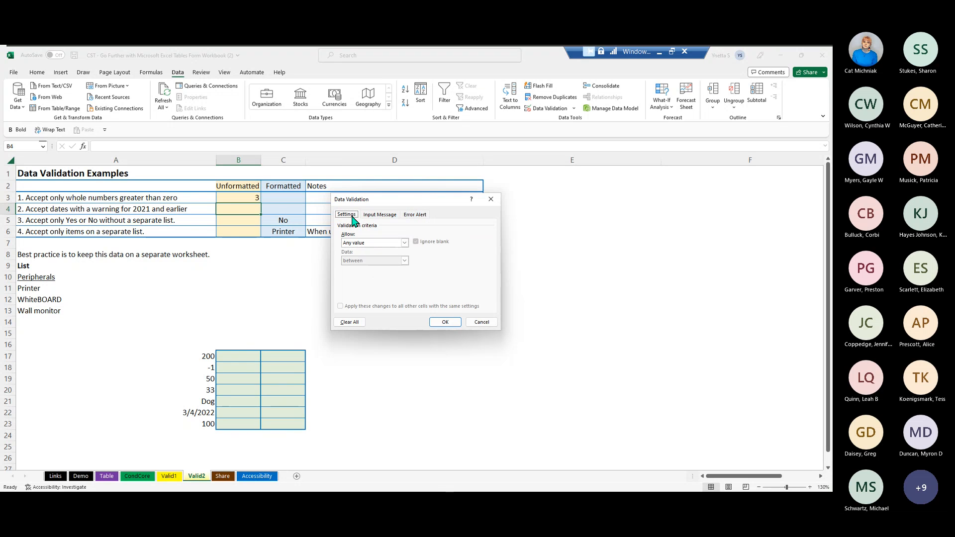
{"action": "left_click", "coordinate": [405, 245]}
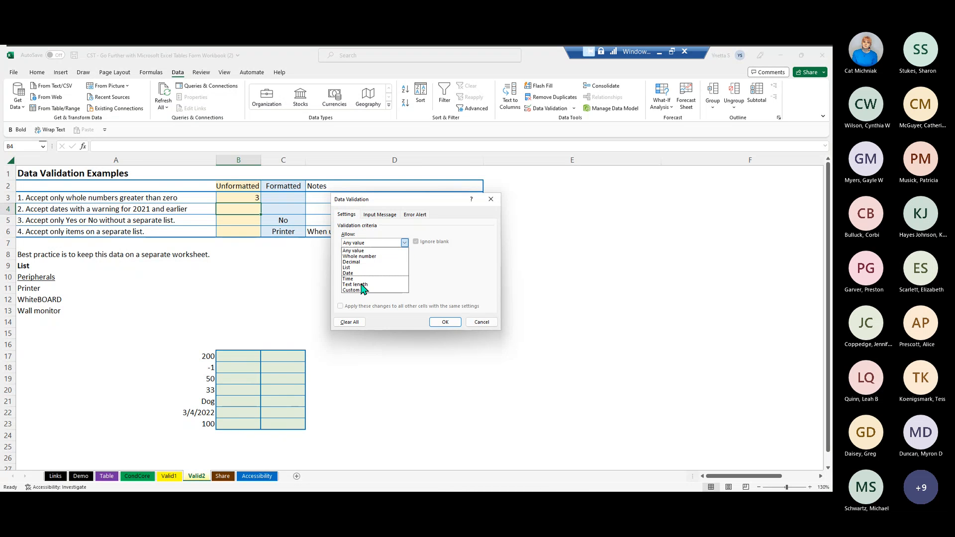
{"action": "left_click", "coordinate": [347, 273]}
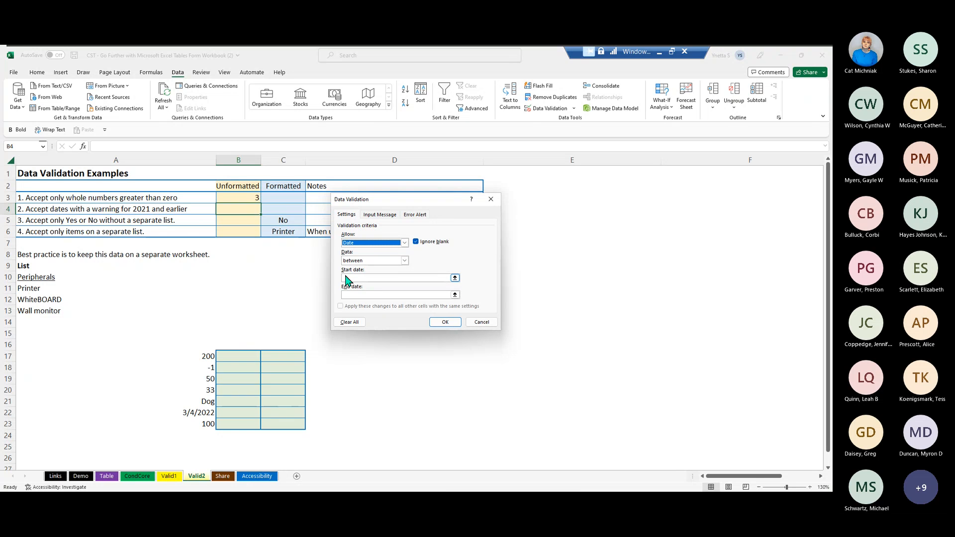
{"action": "left_click", "coordinate": [404, 261]}
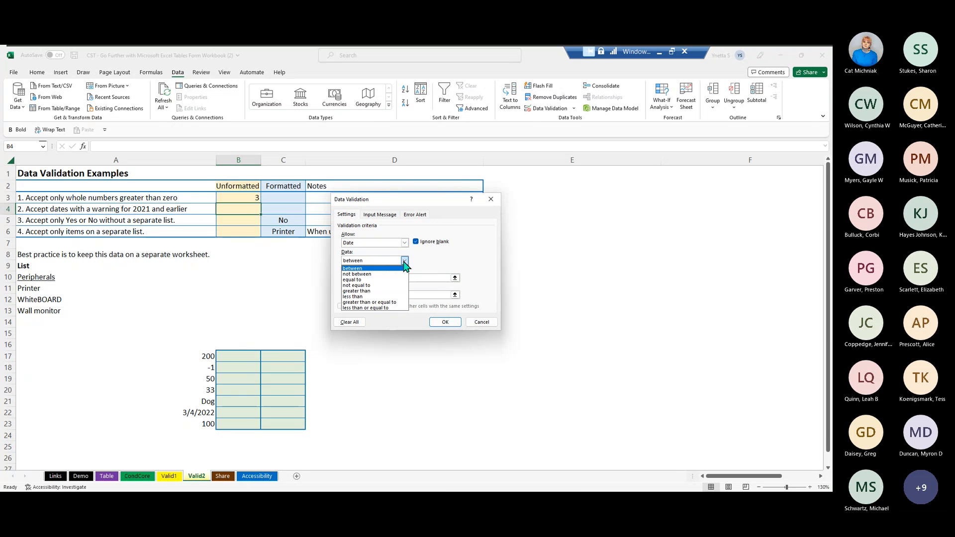
{"action": "left_click", "coordinate": [389, 303]}
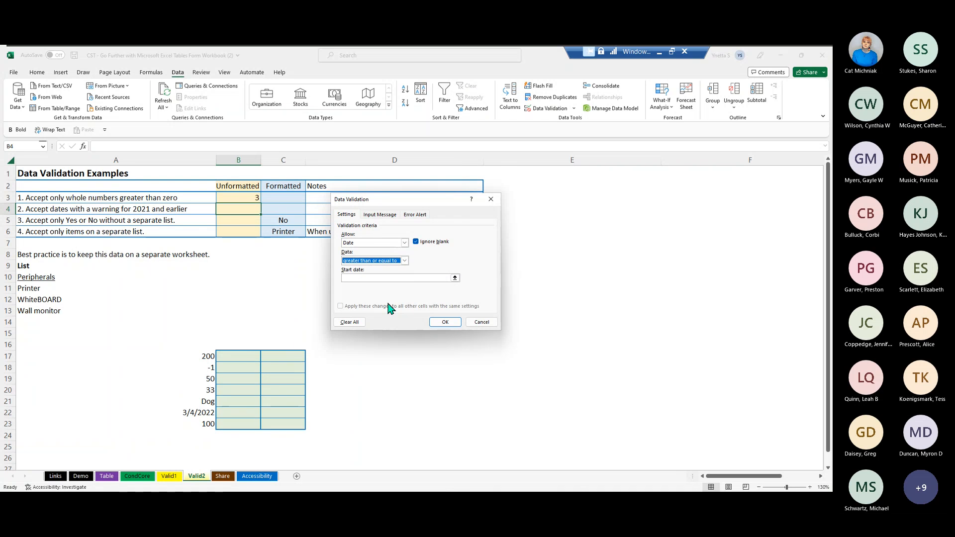
{"action": "left_click", "coordinate": [356, 268]}
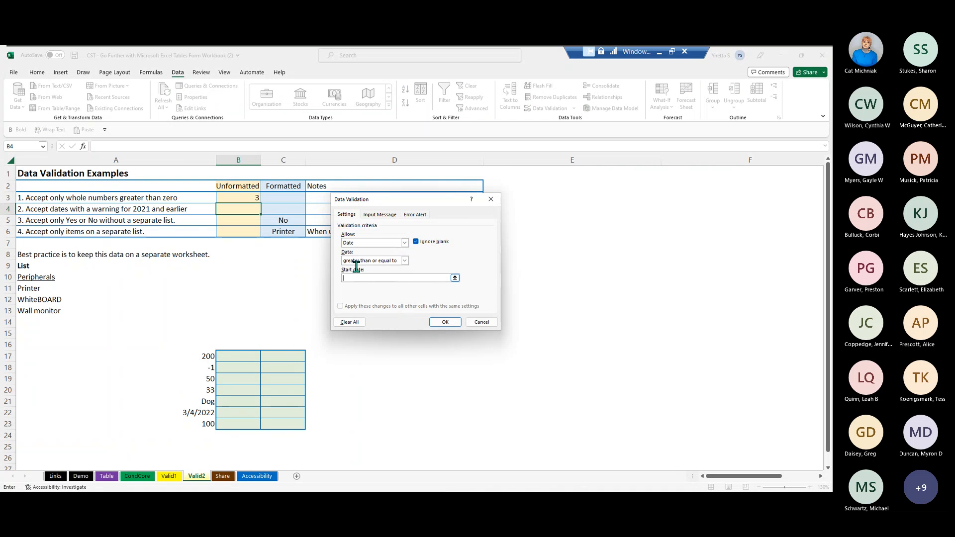
{"action": "type", "text": "1/1/2022"}
- Add an input message to the B4 rule titled "Entry Date" with the text "Enter a date in the current year."
{"action": "left_click", "coordinate": [382, 215]}
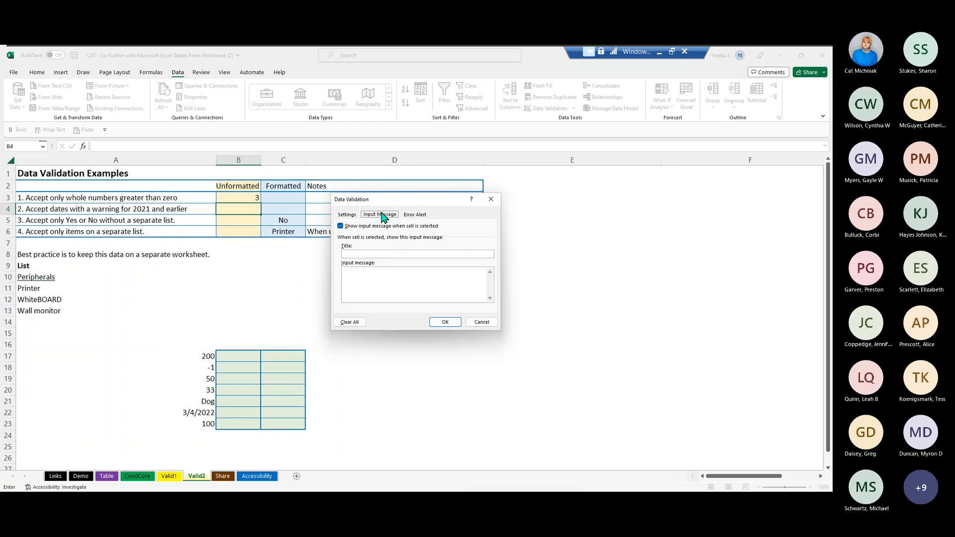
{"action": "left_click", "coordinate": [361, 254]}
{"action": "type", "text": "Entry Date"}
{"action": "left_click", "coordinate": [407, 279]}
{"action": "type", "text": "Enter a date in the current year."}
- Set the error alert style to Warning and title the alert "Entry Date"
{"action": "left_click", "coordinate": [423, 216]}
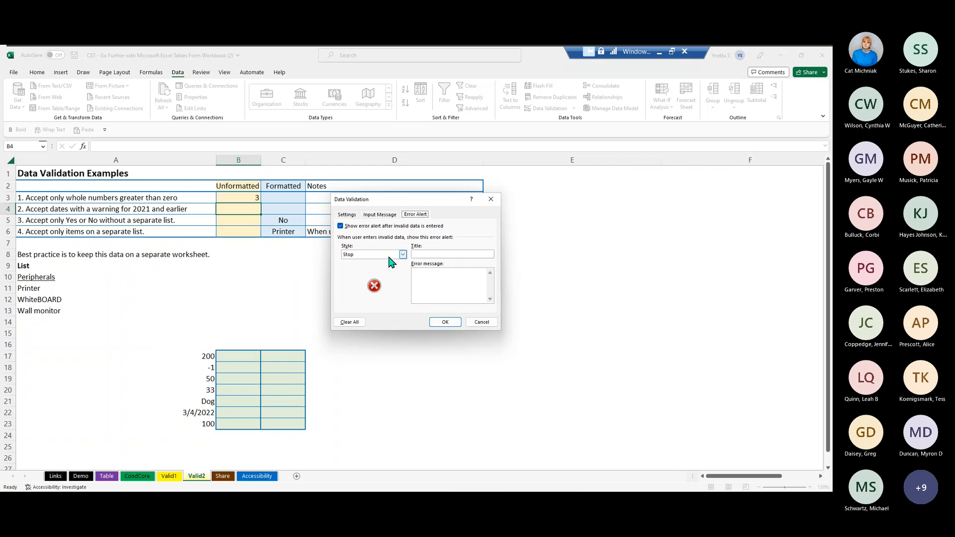
{"action": "left_click", "coordinate": [403, 255]}
{"action": "left_click", "coordinate": [391, 268]}
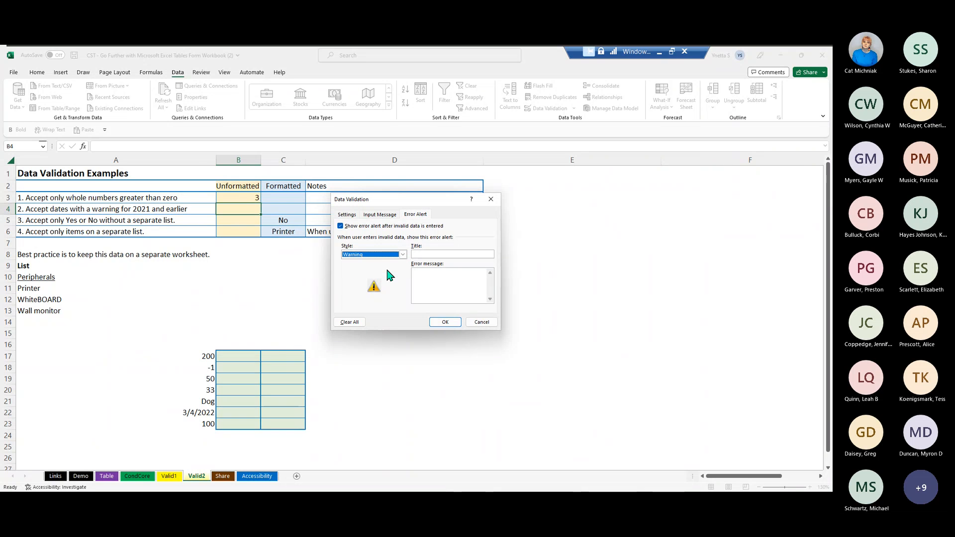
{"action": "left_click", "coordinate": [455, 255]}
{"action": "type", "text": "En"}
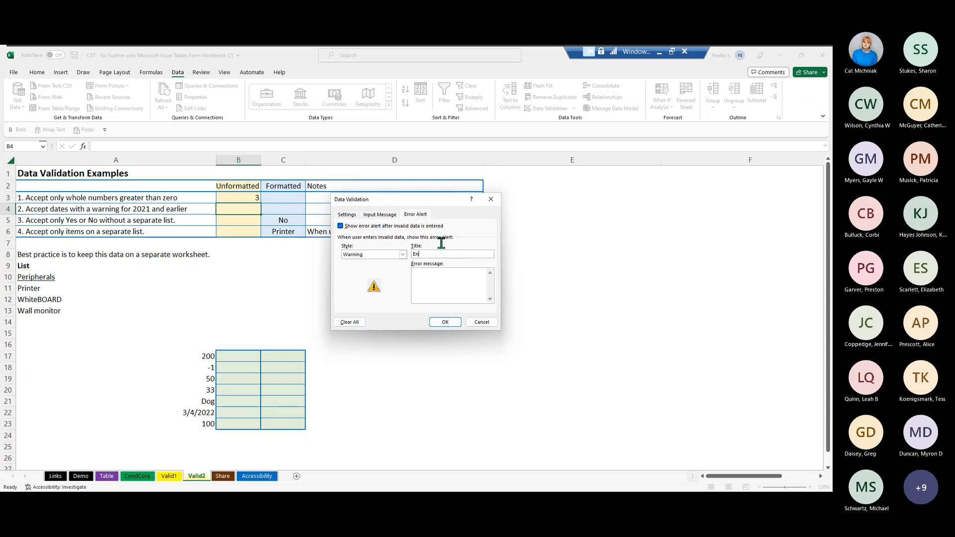
{"action": "type", "text": "try Date"}
- Set the error message to "Date is not in the current year. Is this correct?" and apply the rule to B4
{"action": "left_click", "coordinate": [425, 273]}
{"action": "type", "text": "Date is not in the current year"}
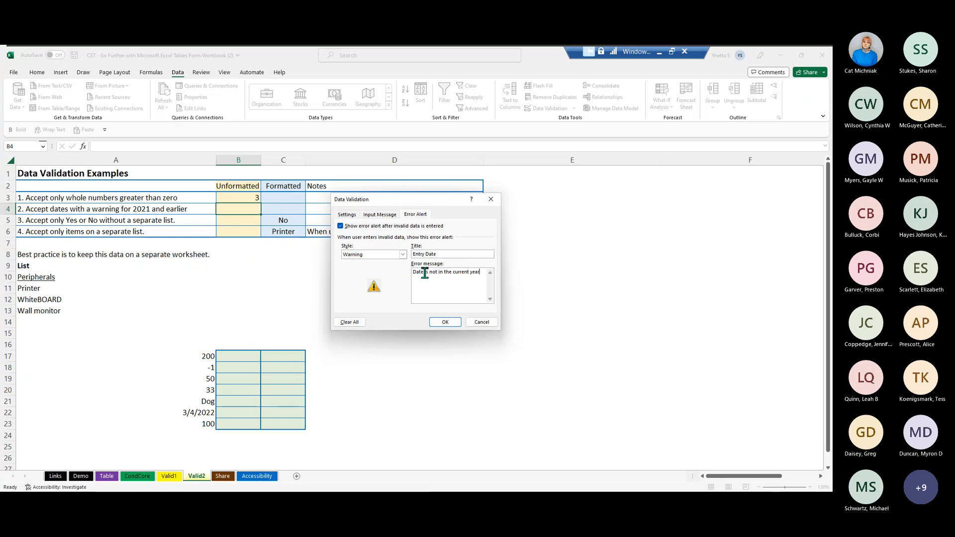
{"action": "type", "text": ". Is this correct?"}
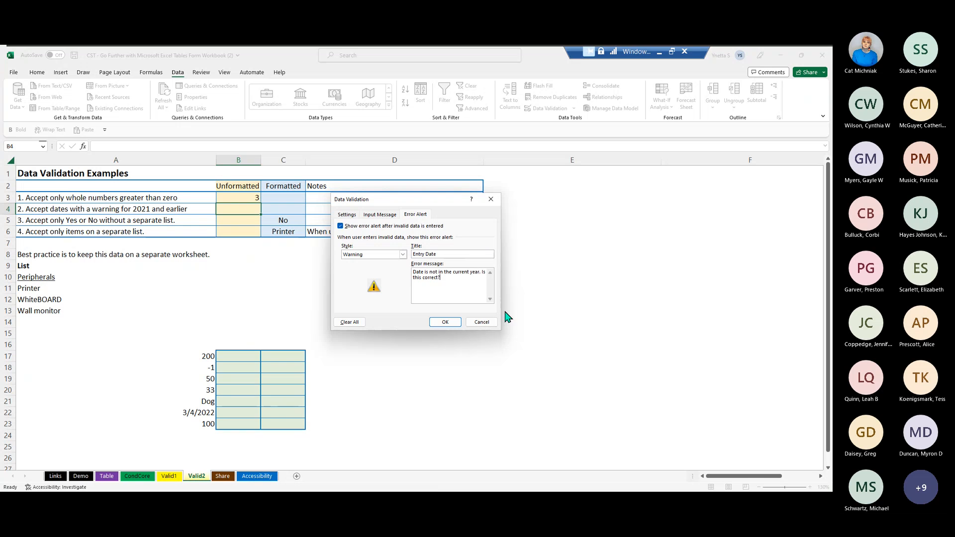
{"action": "left_click", "coordinate": [444, 322]}
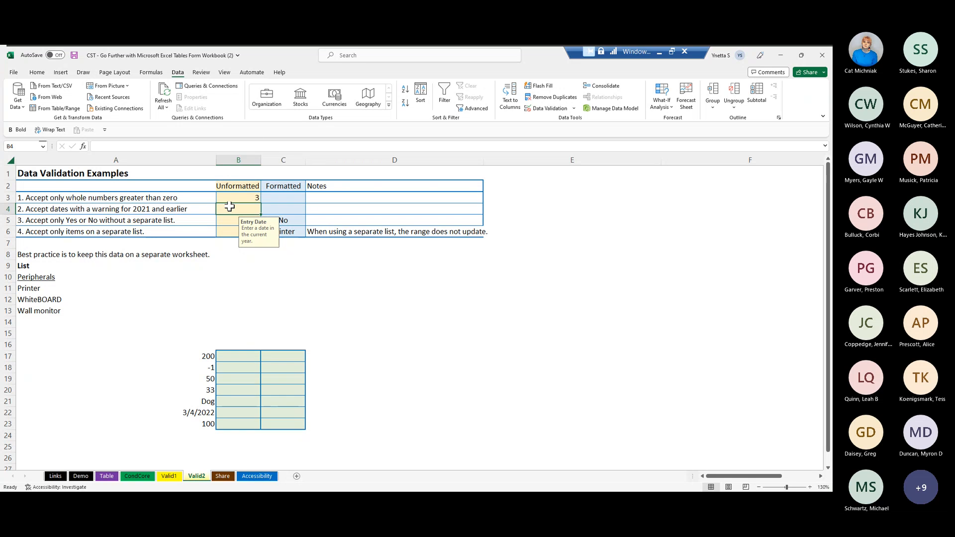
- Enter 1/1/2022 in cell B4 as a valid test date
{"action": "type", "text": "1/"}
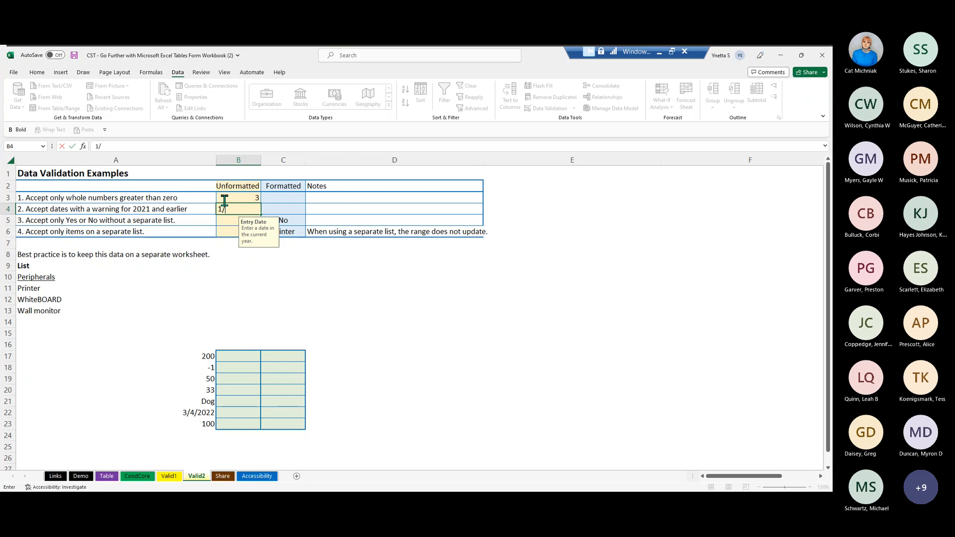
{"action": "type", "text": "1/2022"}
{"action": "key", "text": "Return"}
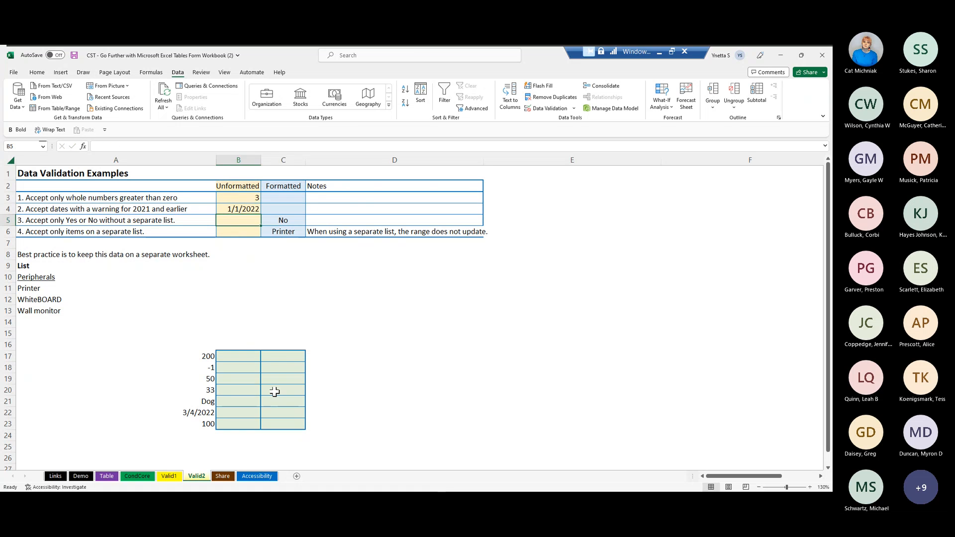
- Enter 1/1/2021 in cell B4 to test the warning, and choose to continue with that date
{"action": "left_click", "coordinate": [225, 208]}
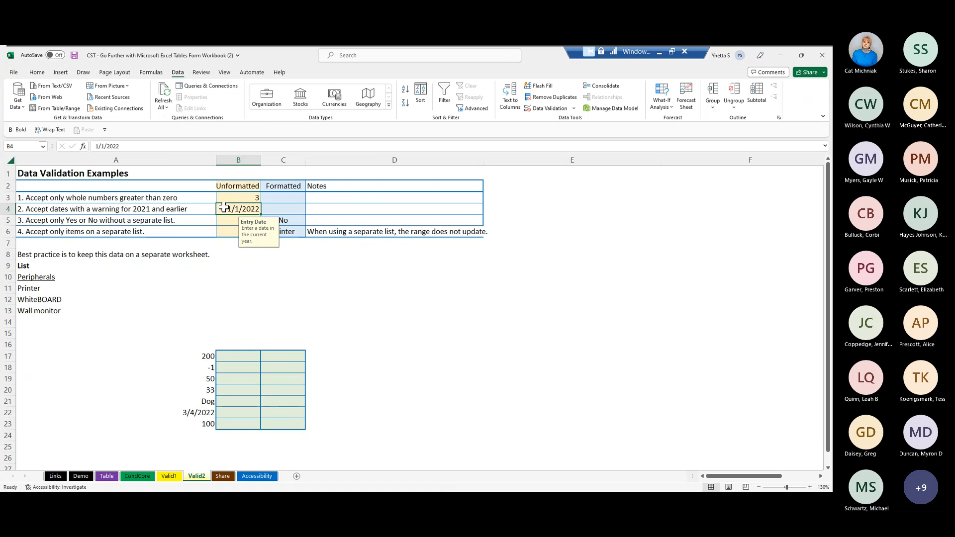
{"action": "type", "text": "1"}
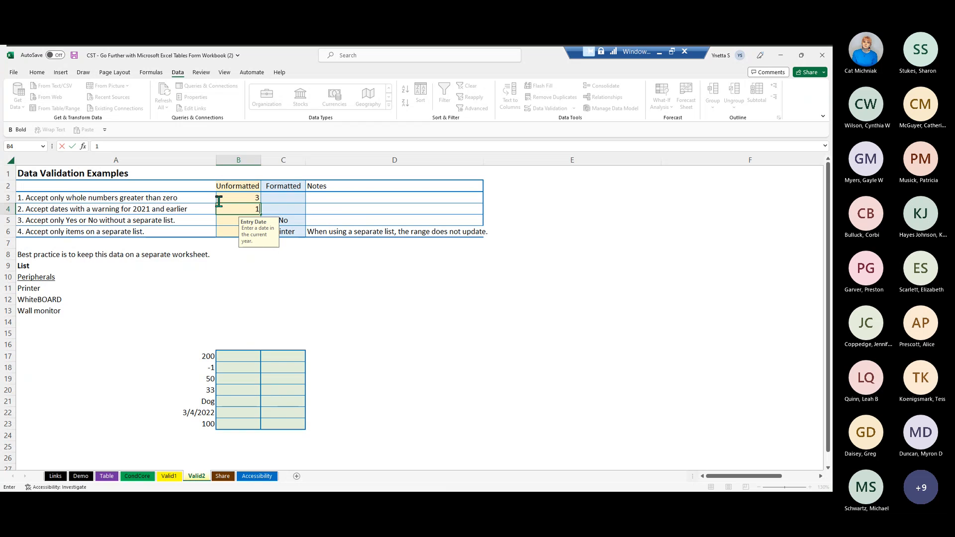
{"action": "type", "text": "/1/2021"}
{"action": "key", "text": "Return"}
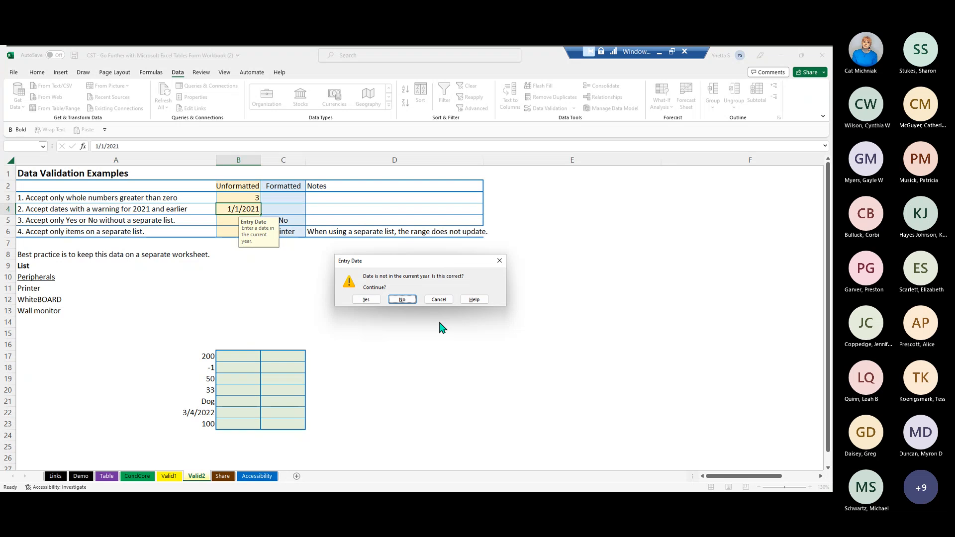
{"action": "left_click", "coordinate": [362, 298]}
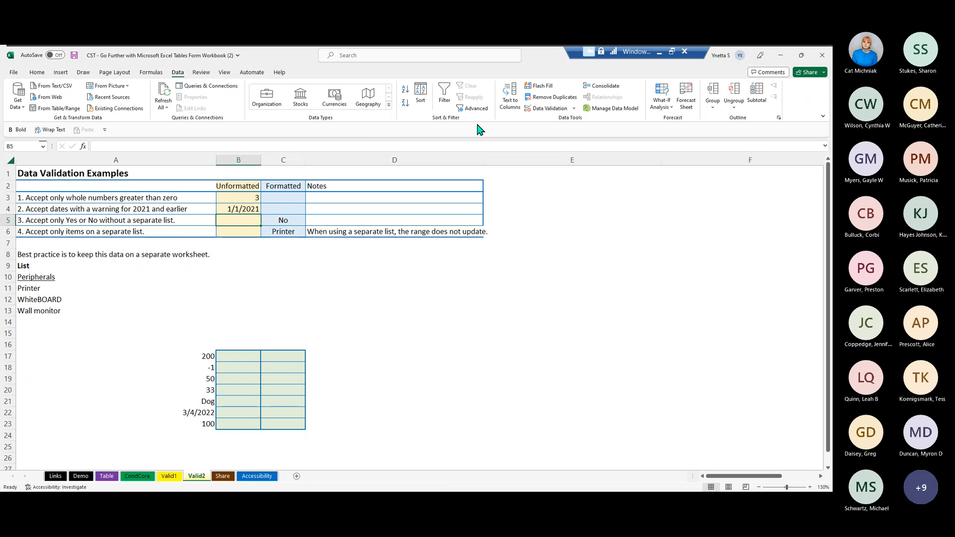
- Set up a list validation rule for B5 with the source items "Yes, No"
{"action": "left_click", "coordinate": [550, 109]}
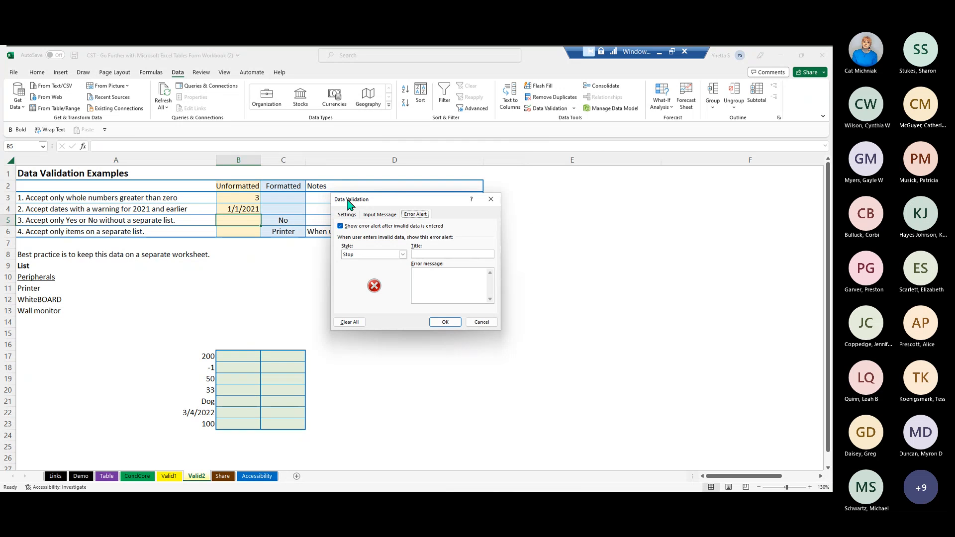
{"action": "left_click", "coordinate": [344, 218]}
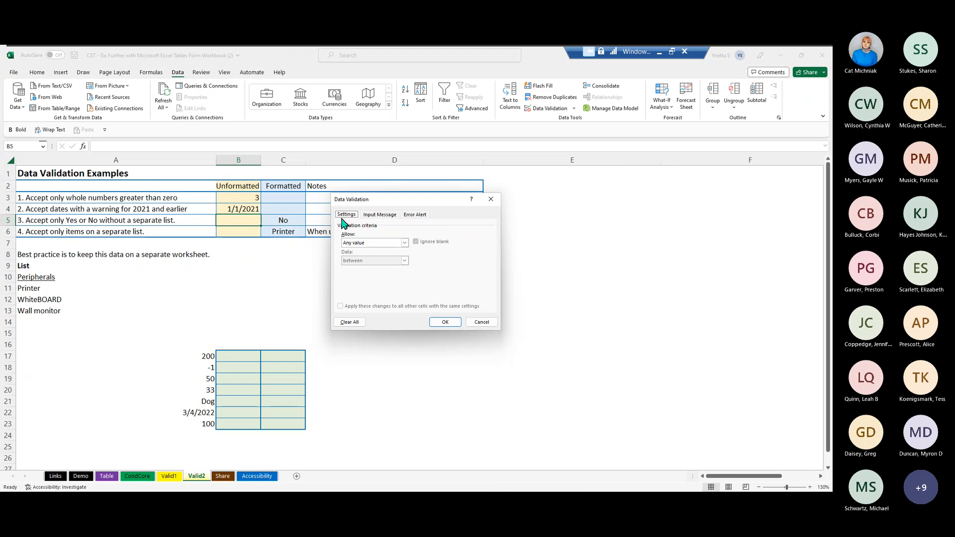
{"action": "left_click", "coordinate": [393, 243]}
{"action": "left_click", "coordinate": [365, 269]}
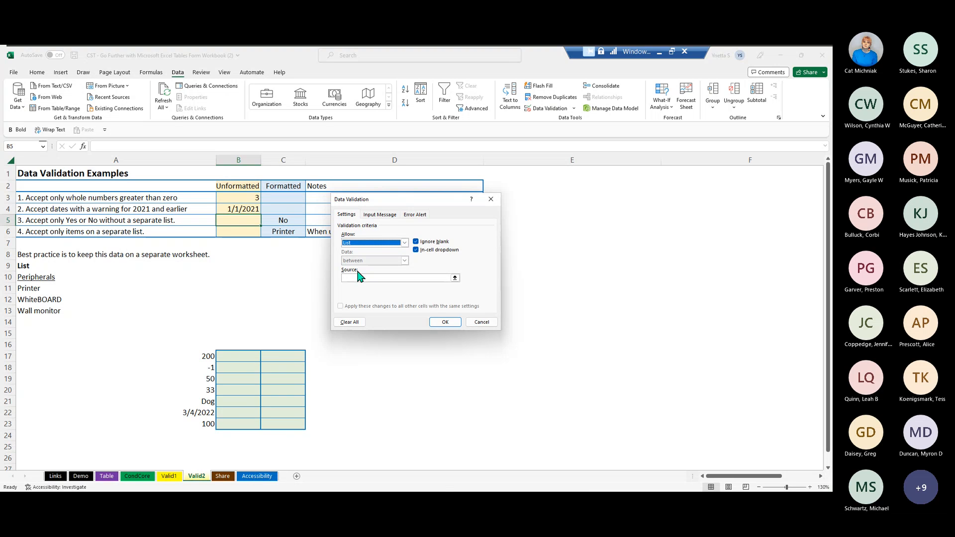
{"action": "left_click", "coordinate": [367, 278]}
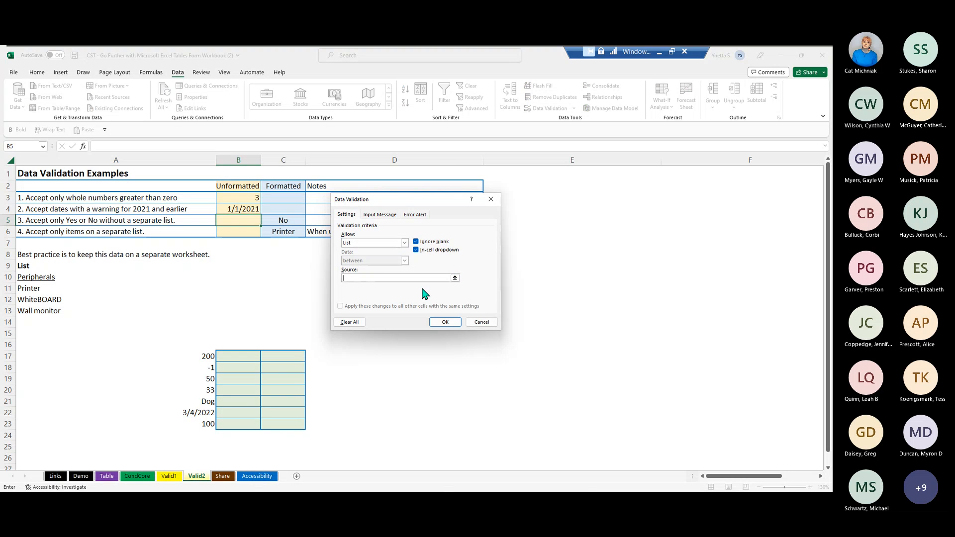
{"action": "type", "text": "Yes, No"}
- Add an input message to the B5 rule titled "Conference Room" with the text "Is a room required?"
{"action": "left_click", "coordinate": [383, 216]}
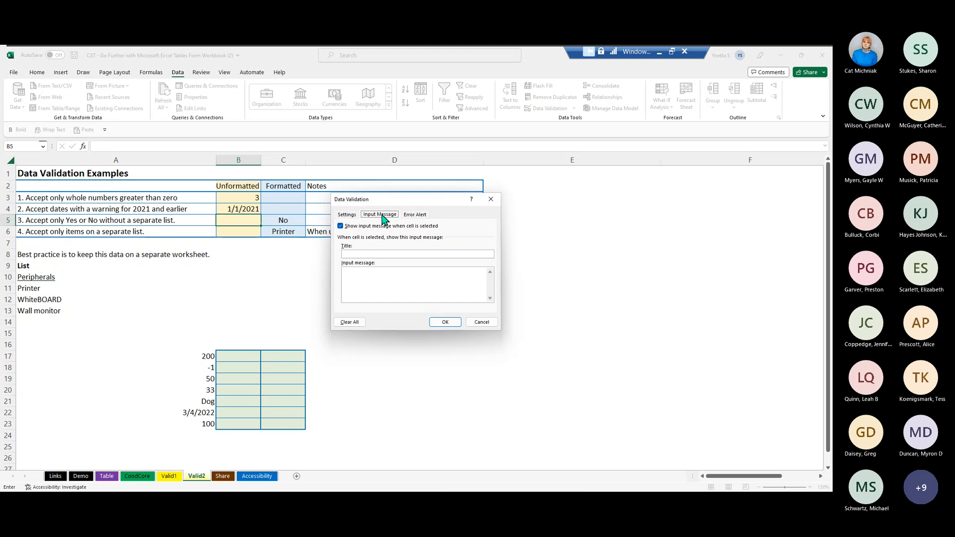
{"action": "left_click", "coordinate": [367, 245]}
{"action": "type", "text": "Conference Room"}
{"action": "left_click", "coordinate": [402, 274]}
{"action": "type", "text": "Is a room required?"}
- Keep the Stop error alert style and title the alert "Conference Room"
{"action": "left_click", "coordinate": [417, 215]}
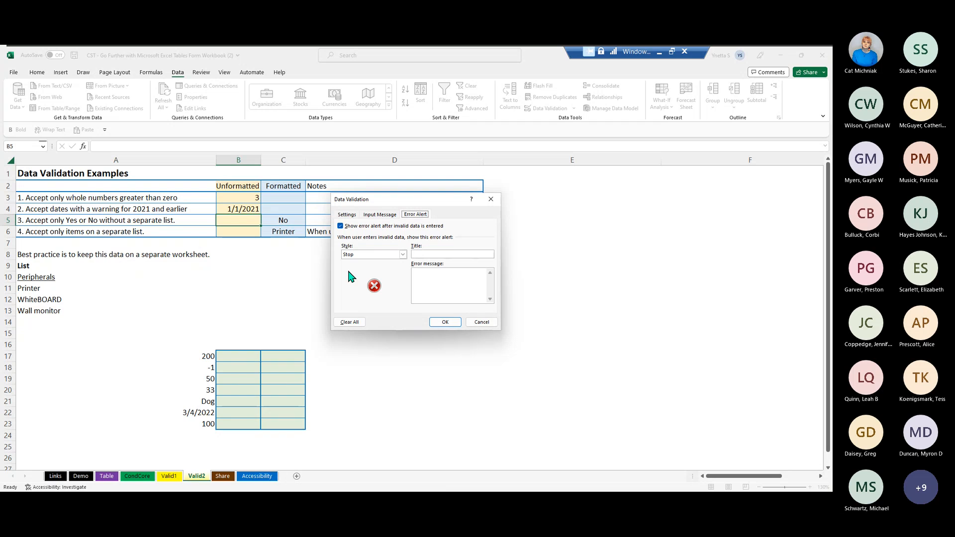
{"action": "left_click", "coordinate": [419, 245]}
{"action": "type", "text": "Confer"}
{"action": "key", "text": "BackSpace"}
{"action": "type", "text": "erence Room"}
- Set the error message to "Yes or No" and apply the validation rule to B5
{"action": "left_click", "coordinate": [465, 283]}
{"action": "type", "text": "Yes or No"}
{"action": "left_click", "coordinate": [446, 322]}
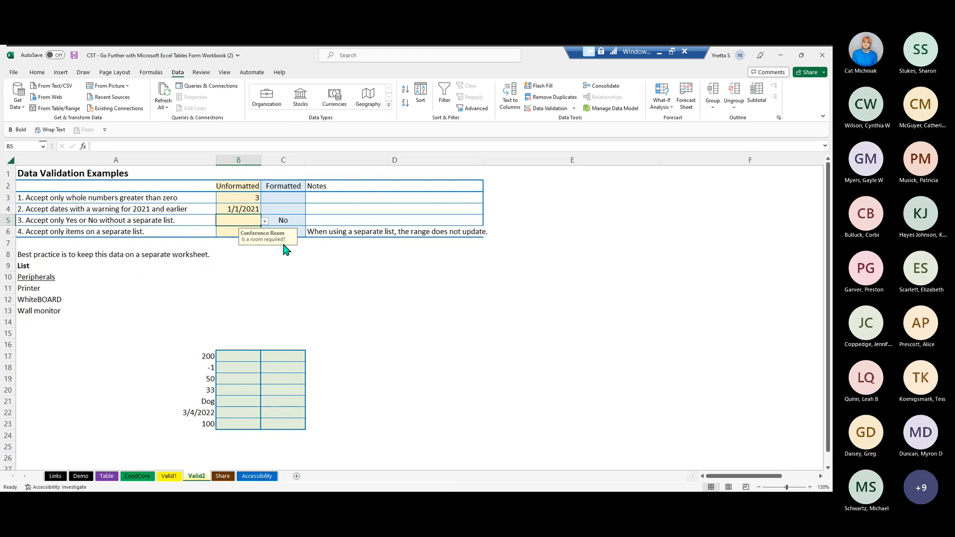
- Test the B5 drop-down list by choosing Yes and then No
{"action": "left_click", "coordinate": [264, 221]}
{"action": "left_click", "coordinate": [222, 231]}
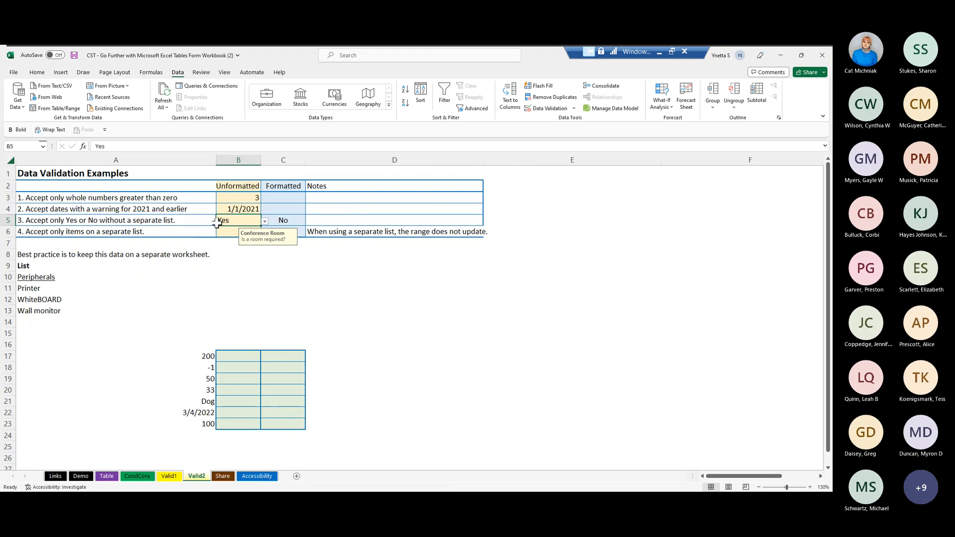
{"action": "left_click", "coordinate": [265, 221]}
{"action": "left_click", "coordinate": [227, 237]}
- Replace the entry in B5 with a manually entered "Yes"
{"action": "double_click", "coordinate": [230, 220]}
{"action": "double_click", "coordinate": [231, 209]}
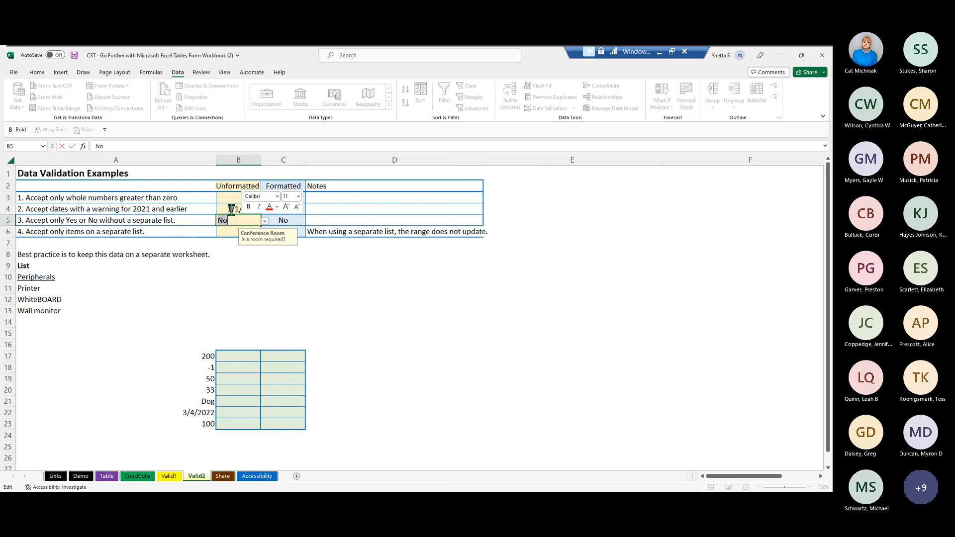
{"action": "type", "text": "Yes"}
{"action": "left_click", "coordinate": [242, 261]}
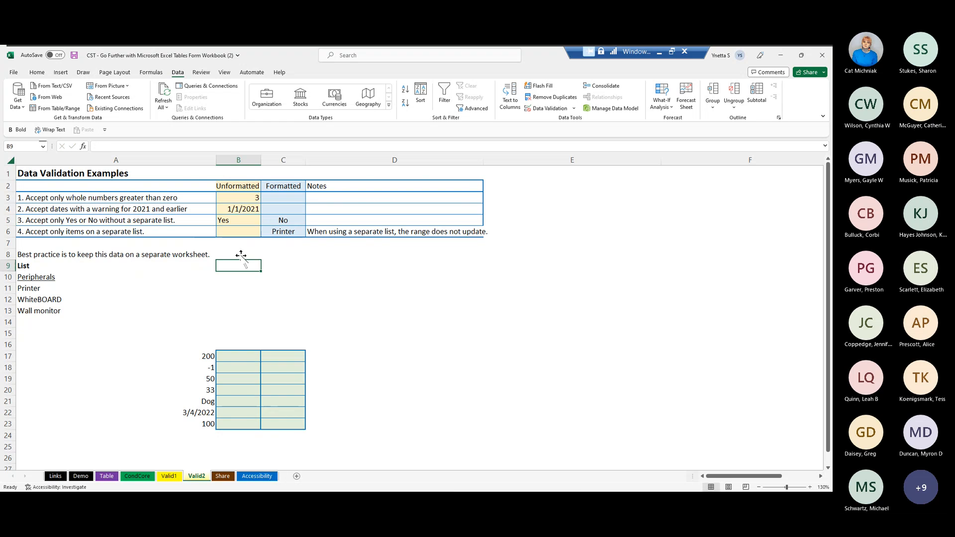
- Try to enter lowercase "no" in B5 to test the list rule, and cancel that entry
{"action": "left_click", "coordinate": [233, 216]}
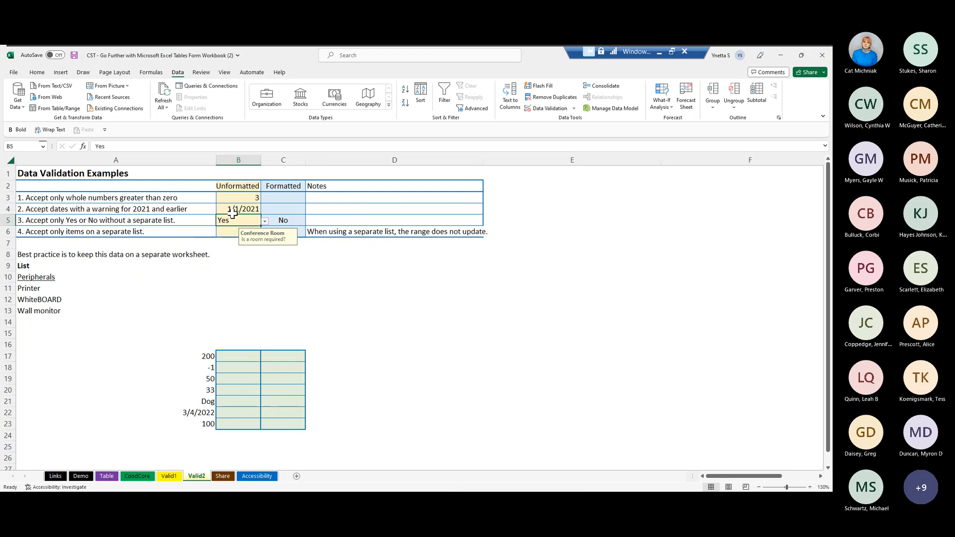
{"action": "type", "text": "no"}
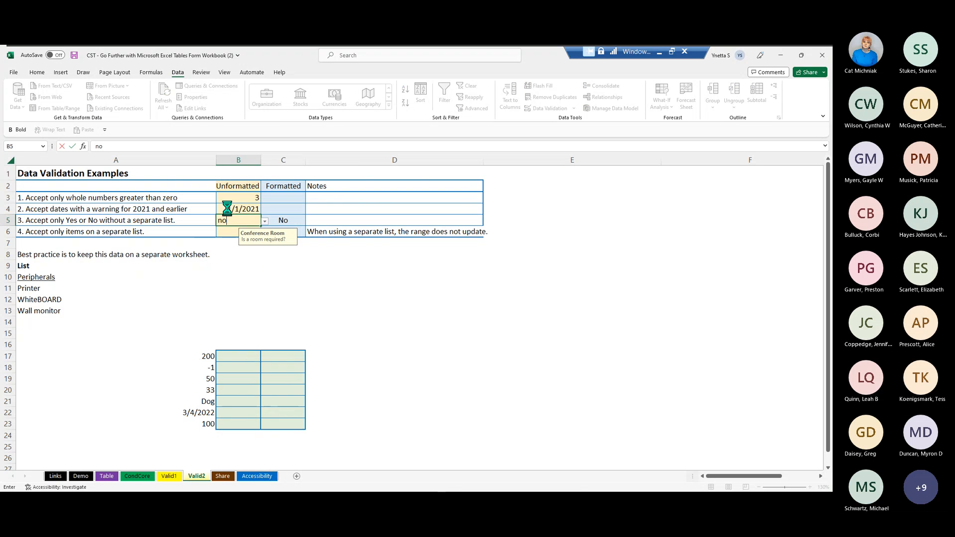
{"action": "key", "text": "Return"}
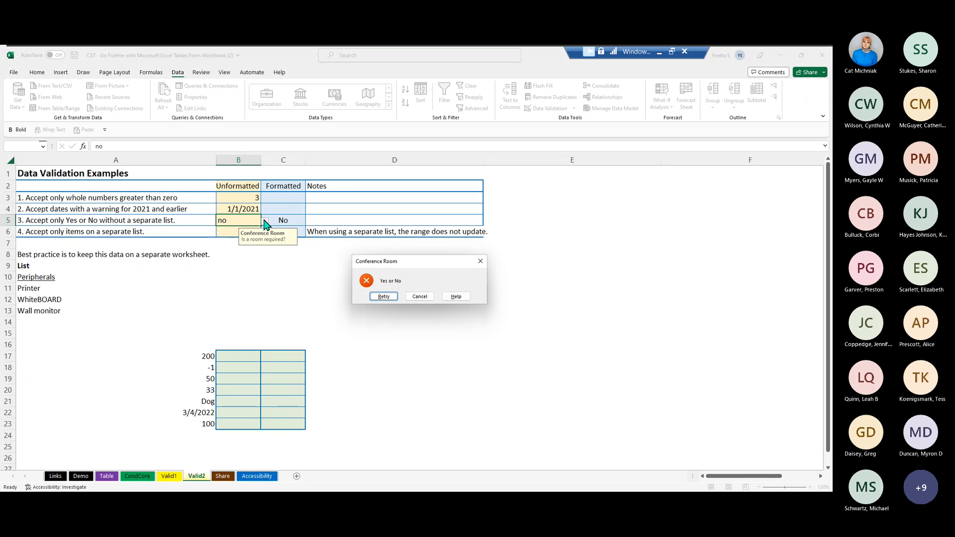
{"action": "left_click", "coordinate": [420, 297]}
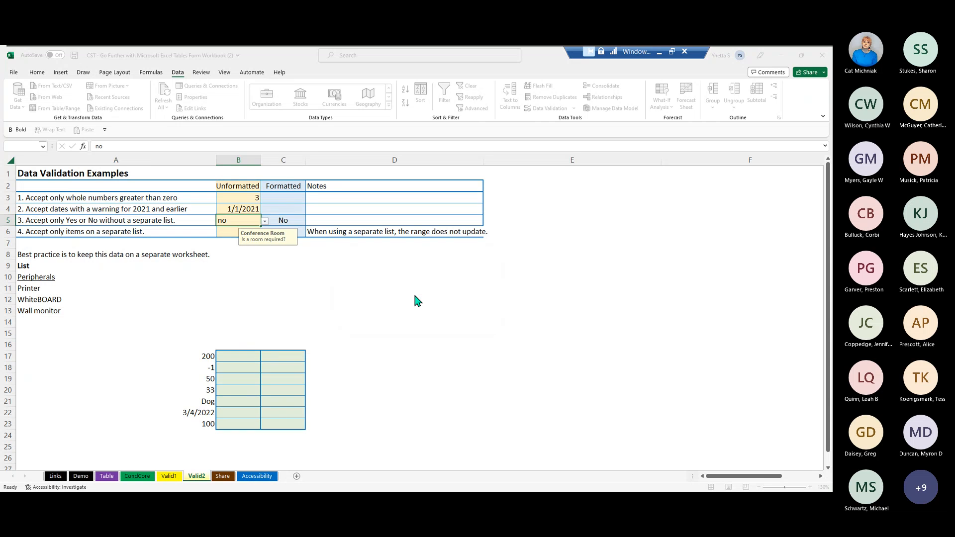
- Replace the entry in B5 with a manually entered "No"
{"action": "double_click", "coordinate": [231, 219]}
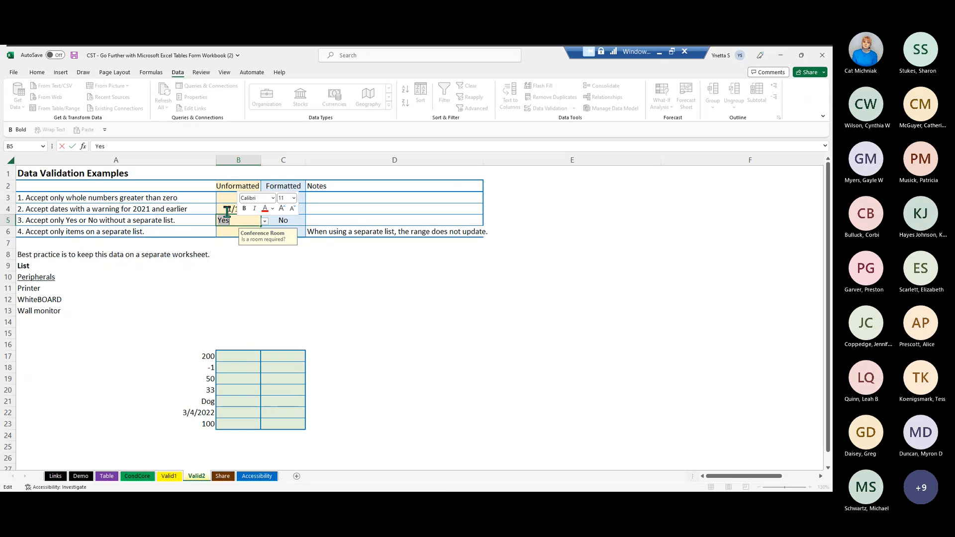
{"action": "type", "text": "No"}
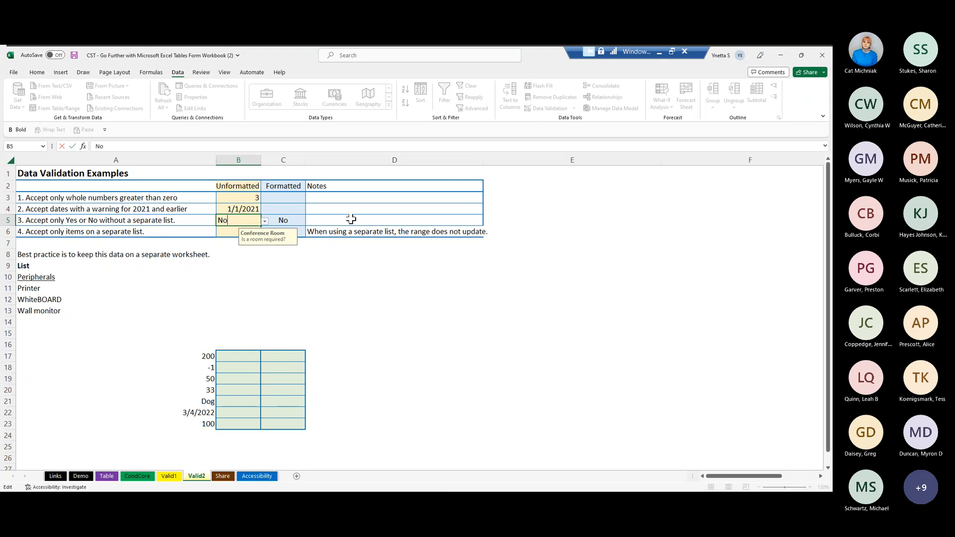
{"action": "left_click", "coordinate": [351, 218]}
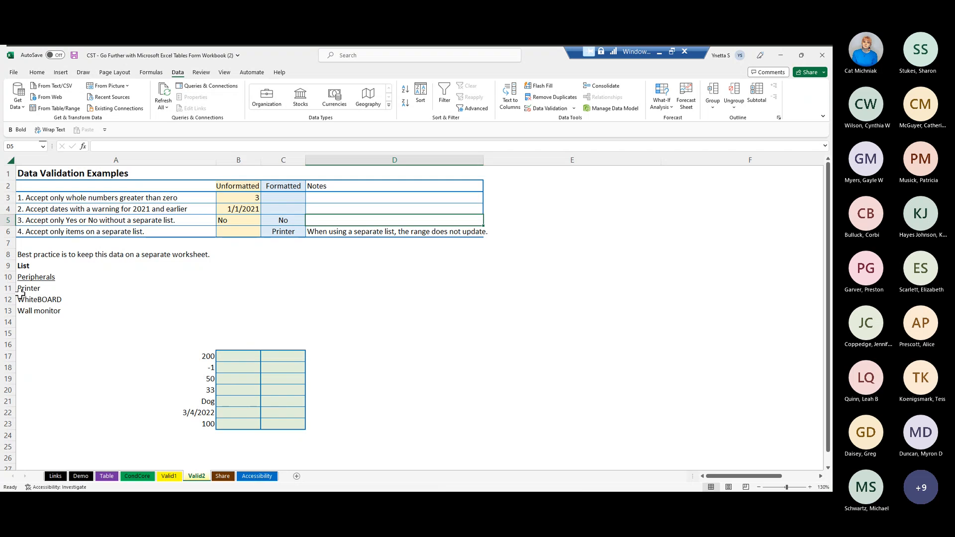
- Start a validation rule for B6 that allows a List with the peripherals in =$A$11:$A$13 as its source
{"action": "left_click", "coordinate": [224, 227]}
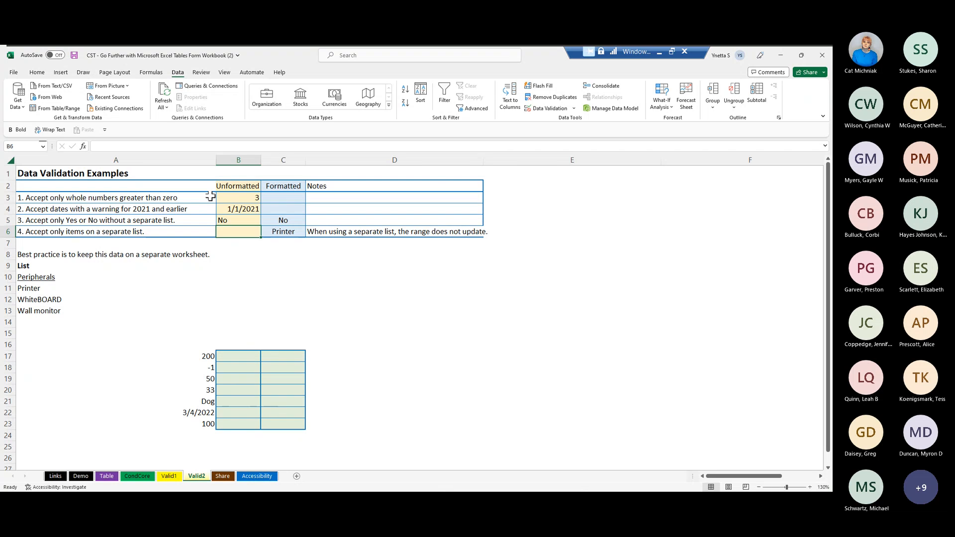
{"action": "left_click", "coordinate": [549, 110]}
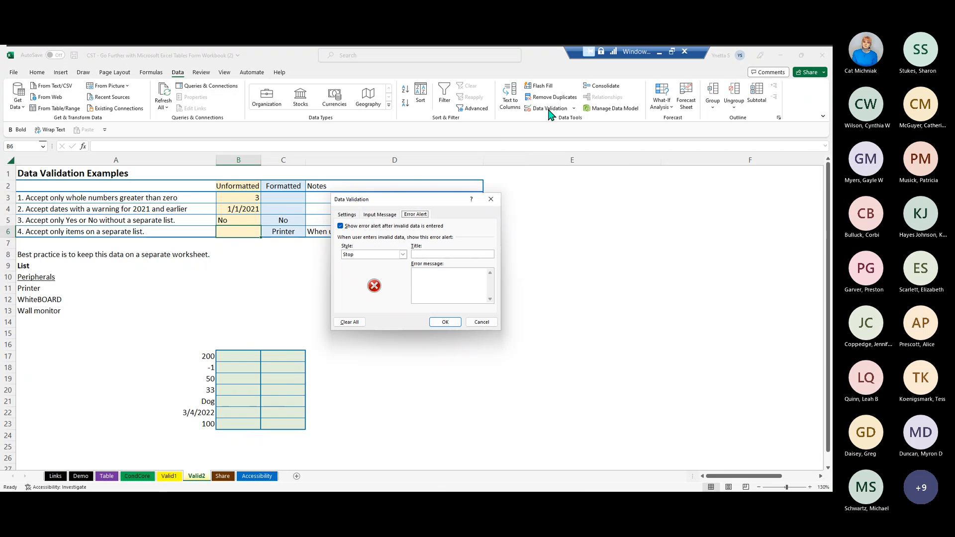
{"action": "left_click", "coordinate": [347, 216]}
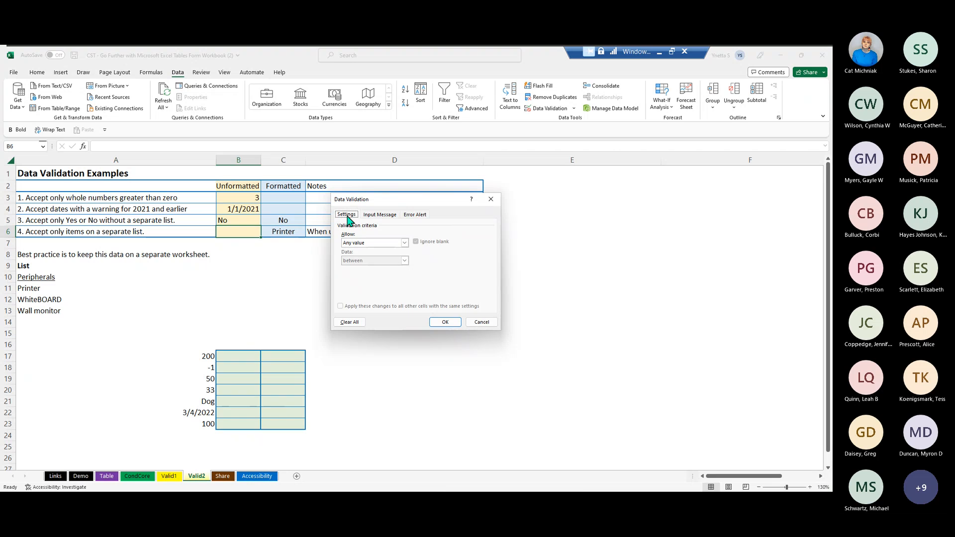
{"action": "left_click", "coordinate": [404, 243]}
{"action": "left_click", "coordinate": [379, 268]}
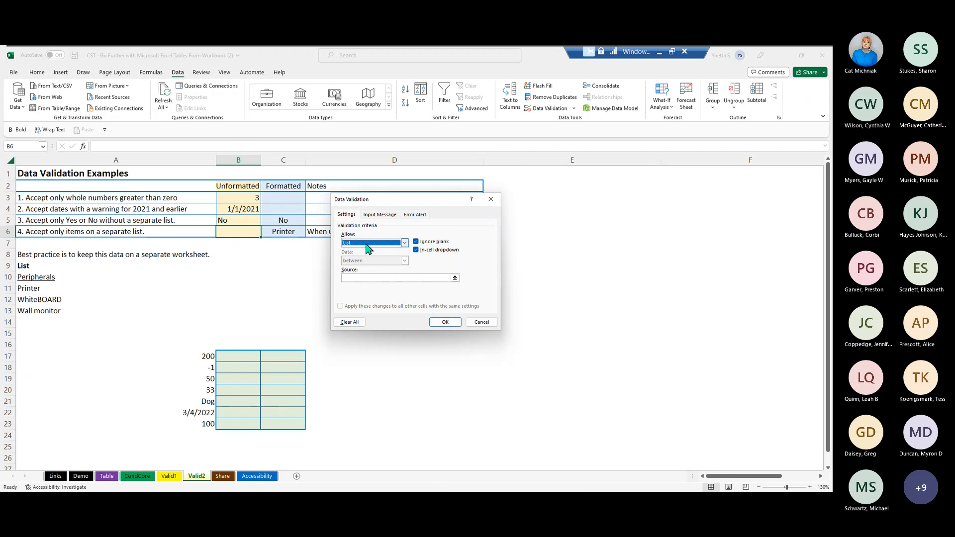
{"action": "left_click", "coordinate": [346, 272]}
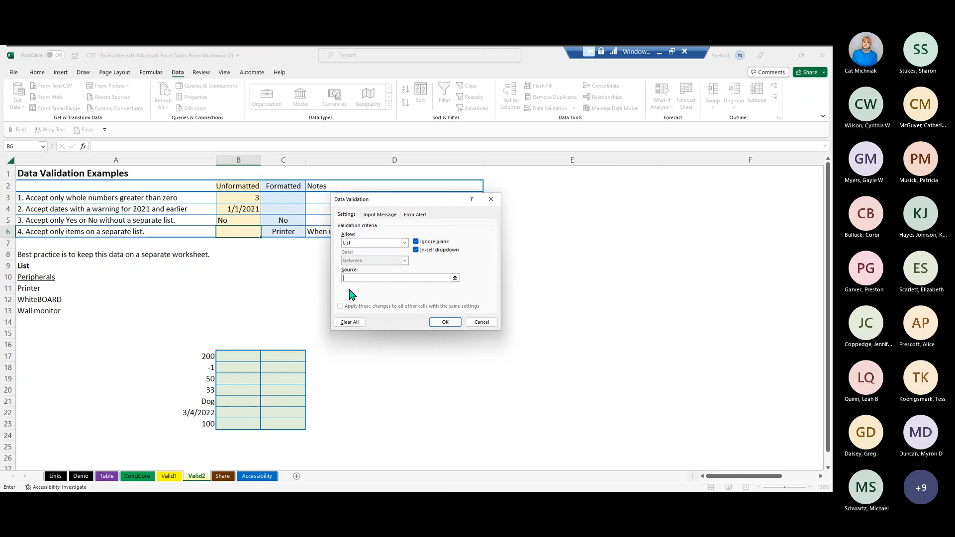
{"action": "left_click", "coordinate": [29, 288]}
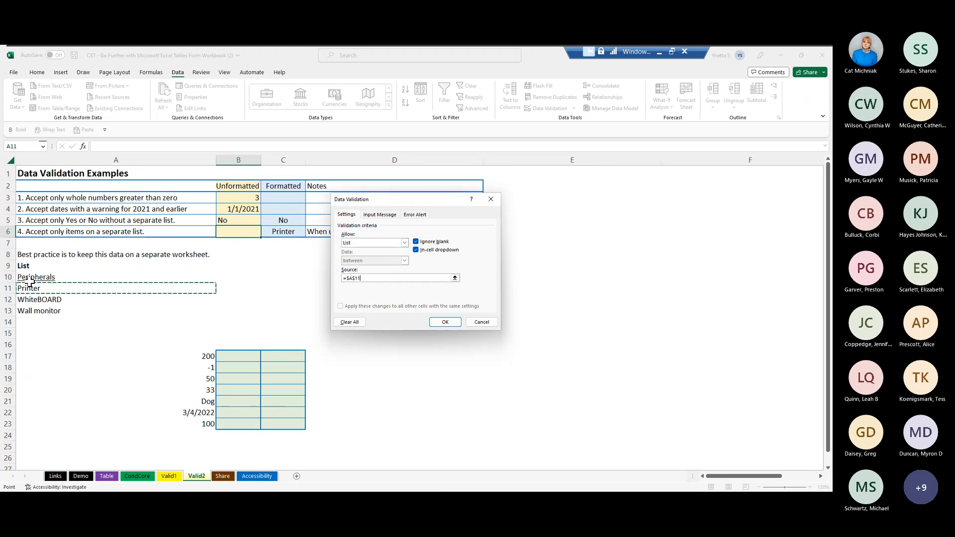
{"action": "left_click_drag", "start_coordinate": [30, 288], "coordinate": [27, 306]}
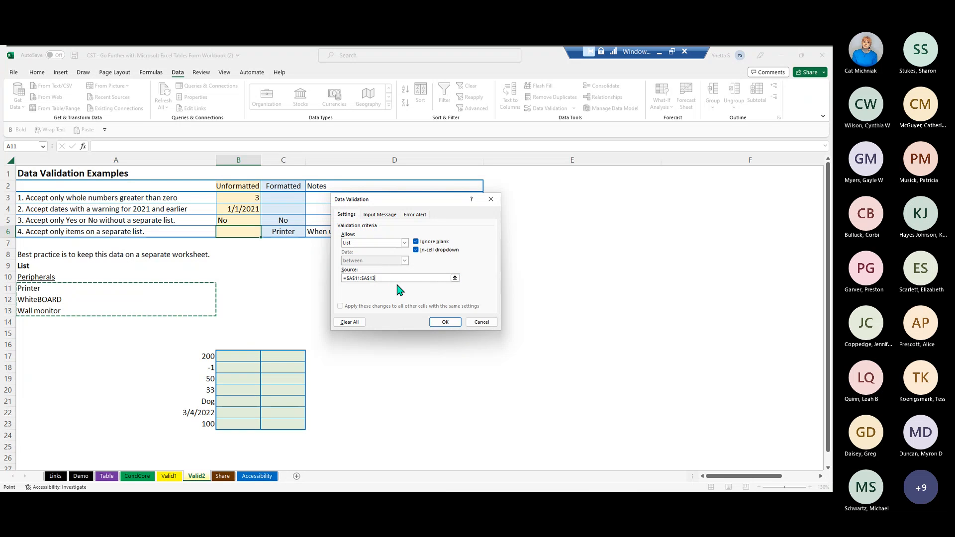
- Give the B6 rule an input message titled "Peripherals" that reads "Please select an item"
{"action": "left_click", "coordinate": [386, 215]}
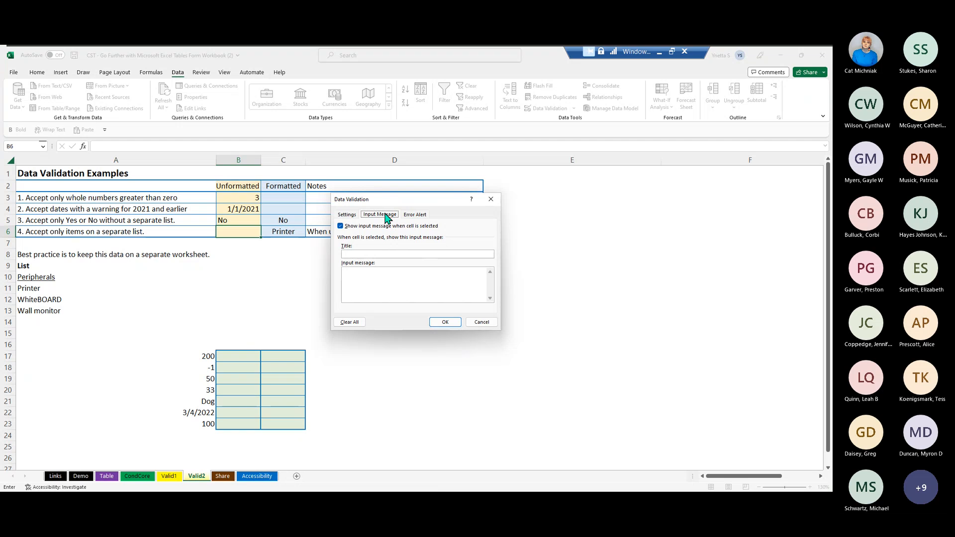
{"action": "left_click", "coordinate": [381, 254]}
{"action": "type", "text": "Pe"}
{"action": "key", "text": "BackSpace"}
{"action": "key", "text": "BackSpace"}
{"action": "type", "text": "iphera"}
{"action": "left_click", "coordinate": [382, 282]}
{"action": "type", "text": "Please select an item"}
- Set an Information error alert titled "Peripherals" reading "You did not choose from this list. Is this intentional?" and apply the rule to B6
{"action": "left_click", "coordinate": [416, 215]}
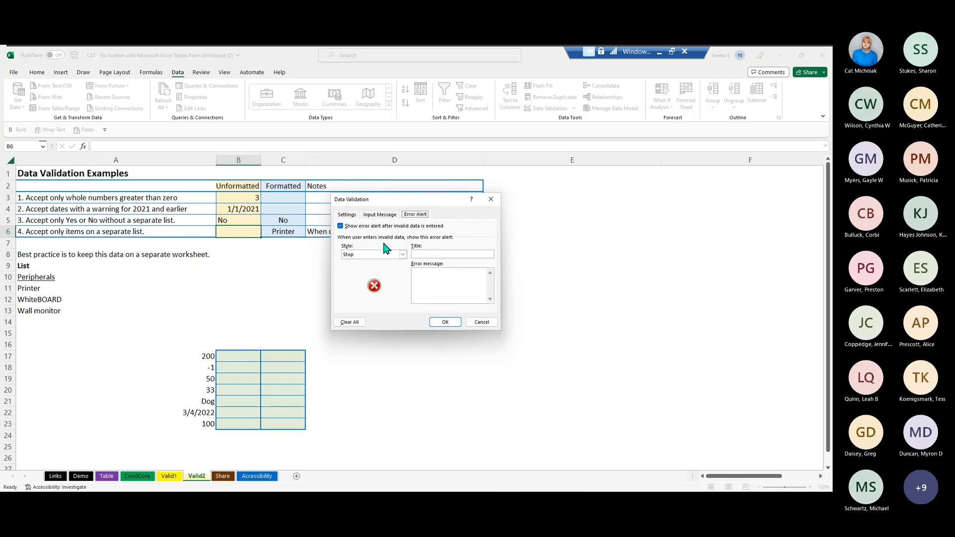
{"action": "left_click", "coordinate": [403, 254]}
{"action": "left_click", "coordinate": [361, 279]}
{"action": "left_click", "coordinate": [439, 245]}
{"action": "key", "text": "BackSpace"}
{"action": "key", "text": "BackSpace"}
{"action": "key", "text": "BackSpace"}
{"action": "key", "text": "BackSpace"}
{"action": "key", "text": "BackSpace"}
{"action": "key", "text": "BackSpace"}
{"action": "key", "text": "BackSpace"}
{"action": "key", "text": "BackSpace"}
{"action": "key", "text": "BackSpace"}
{"action": "key", "text": "BackSpace"}
{"action": "left_click", "coordinate": [446, 287]}
{"action": "type", "text": "You did not choose from this l"}
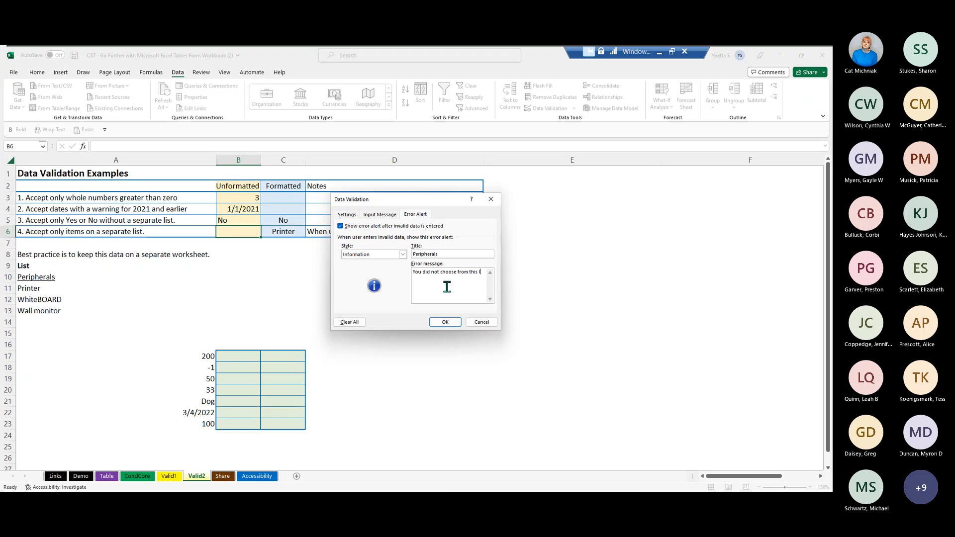
{"action": "type", "text": "ist."}
{"action": "left_click", "coordinate": [446, 323]}
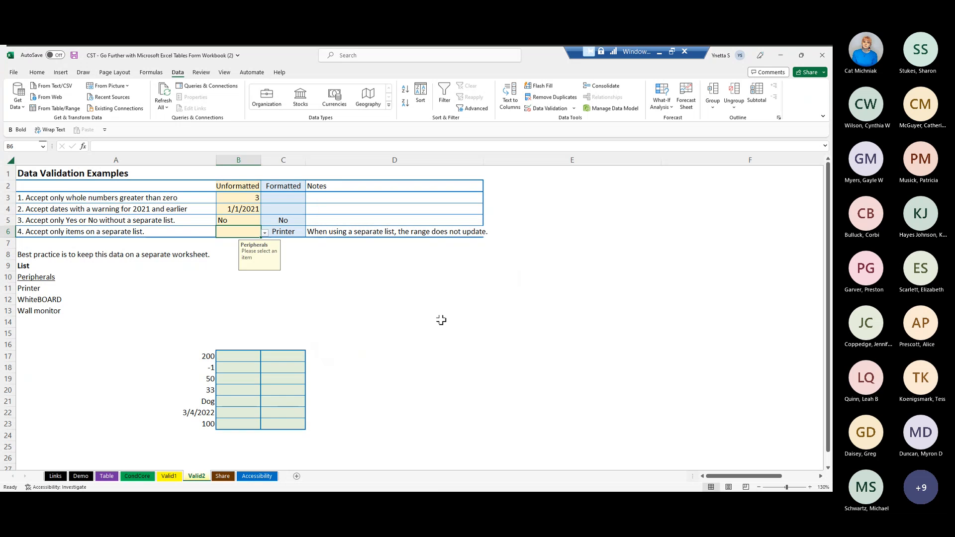
- View the B6 drop-down choices, then enter the unlisted item TV in B6 and accept the information alert
{"action": "left_click", "coordinate": [230, 232]}
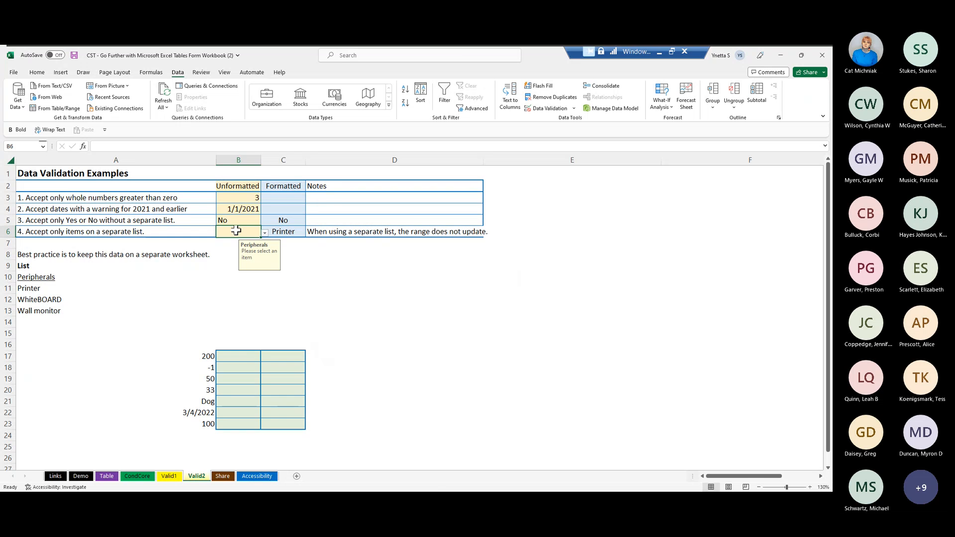
{"action": "left_click", "coordinate": [265, 233]}
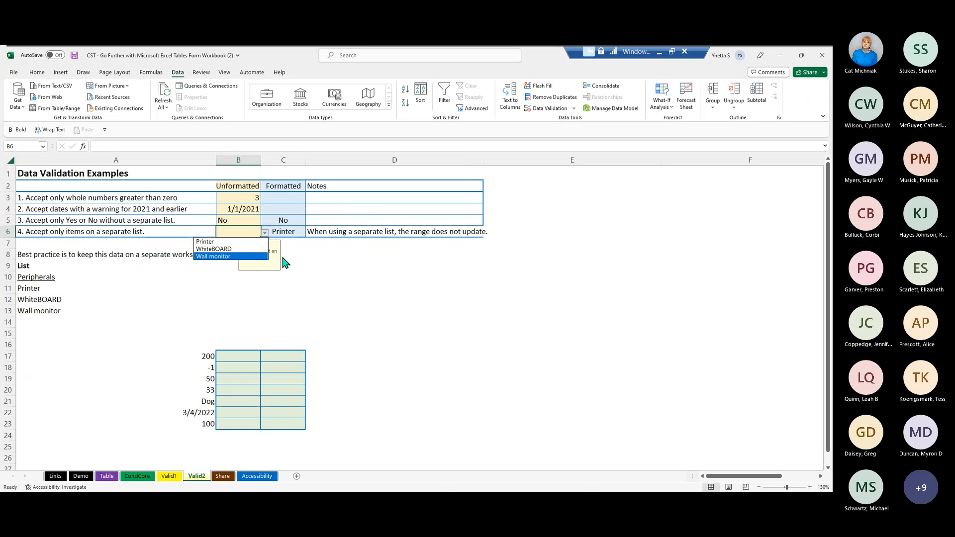
{"action": "left_click", "coordinate": [222, 226]}
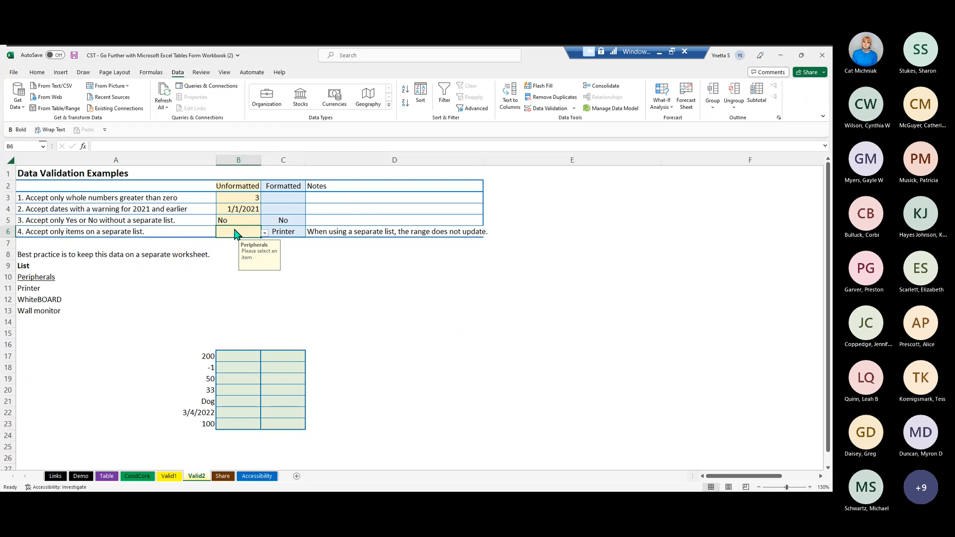
{"action": "type", "text": "TV"}
{"action": "key", "text": "Return"}
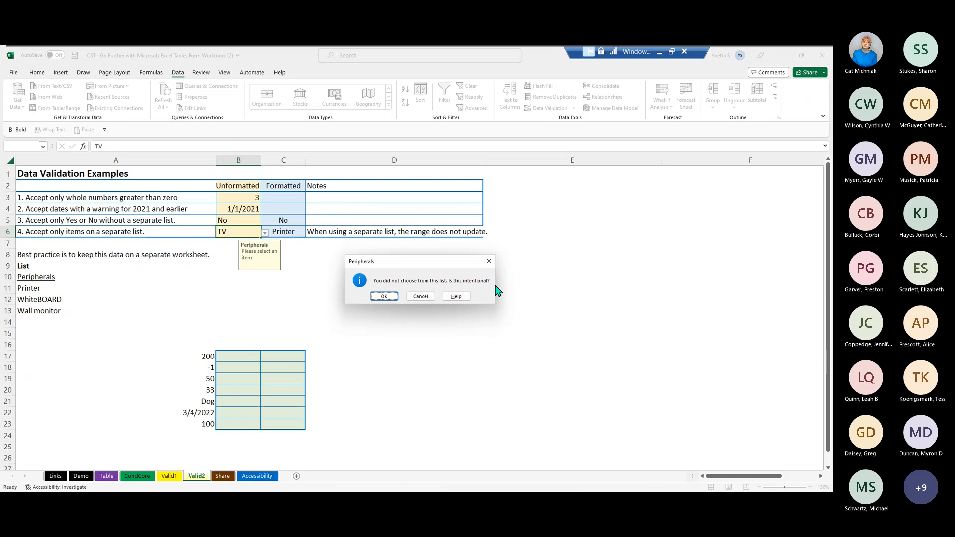
{"action": "left_click", "coordinate": [383, 297]}
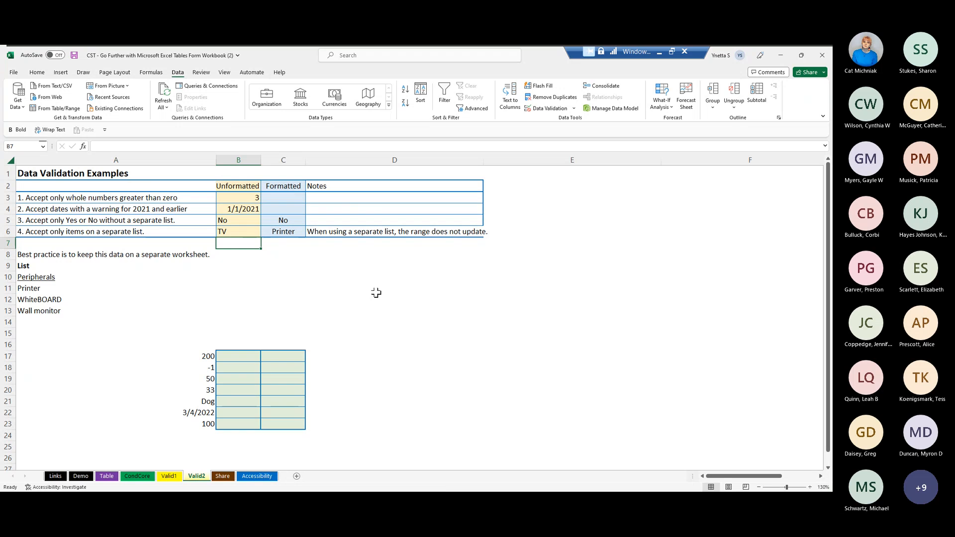
- Examine the drop-down choices of B6 and its validation settings, leaving them without changes
{"action": "key", "text": "Up"}
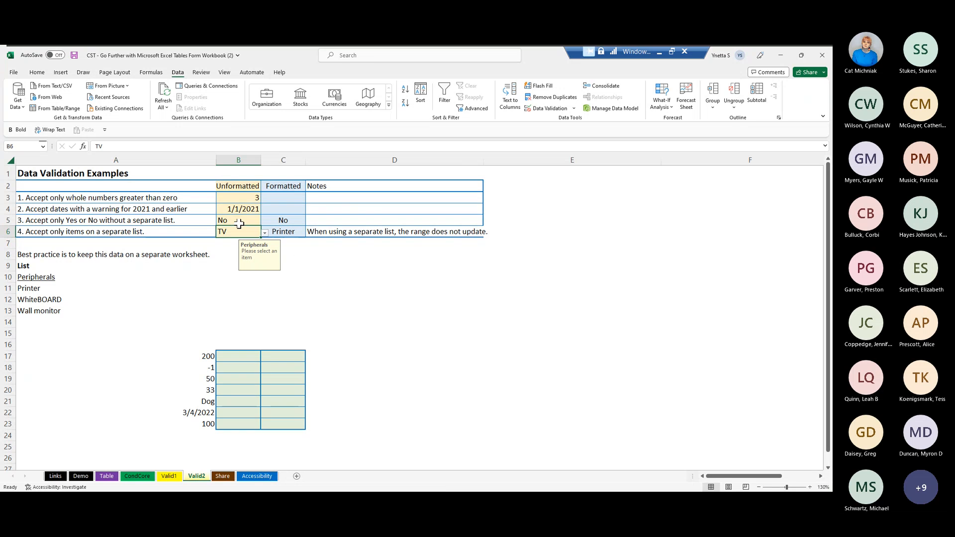
{"action": "left_click", "coordinate": [265, 232]}
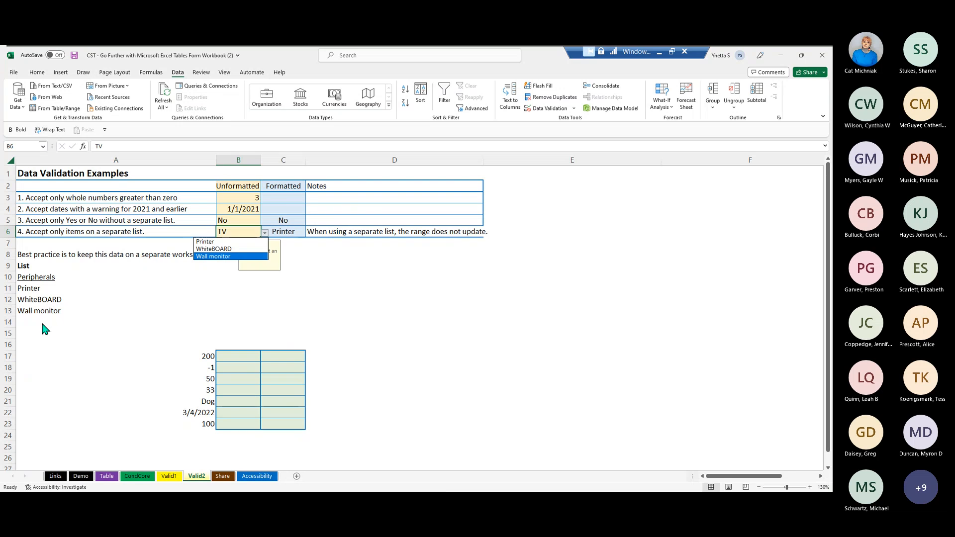
{"action": "left_click", "coordinate": [234, 231]}
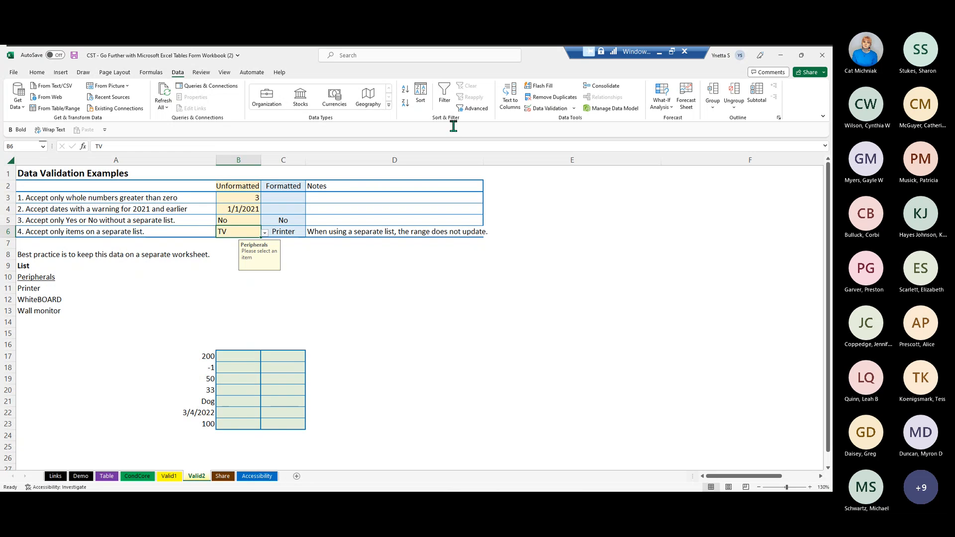
{"action": "left_click", "coordinate": [547, 109]}
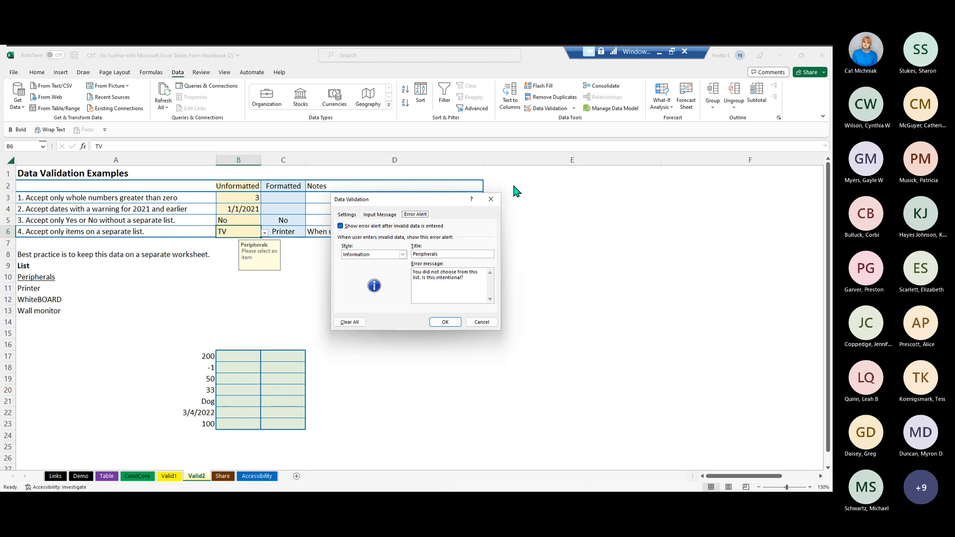
{"action": "left_click", "coordinate": [490, 199]}
- Add TV to the end of the Peripherals list in A14
{"action": "left_click", "coordinate": [36, 321]}
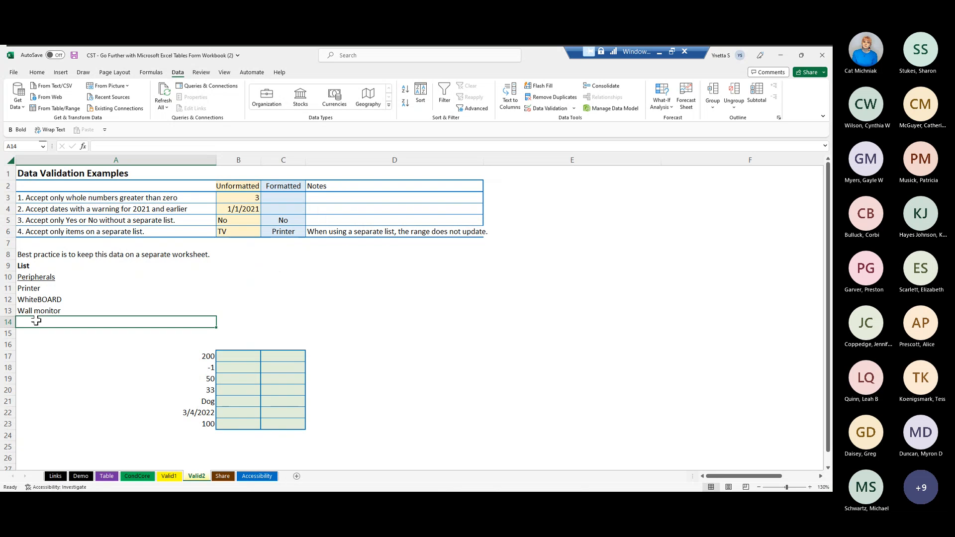
{"action": "type", "text": "TV"}
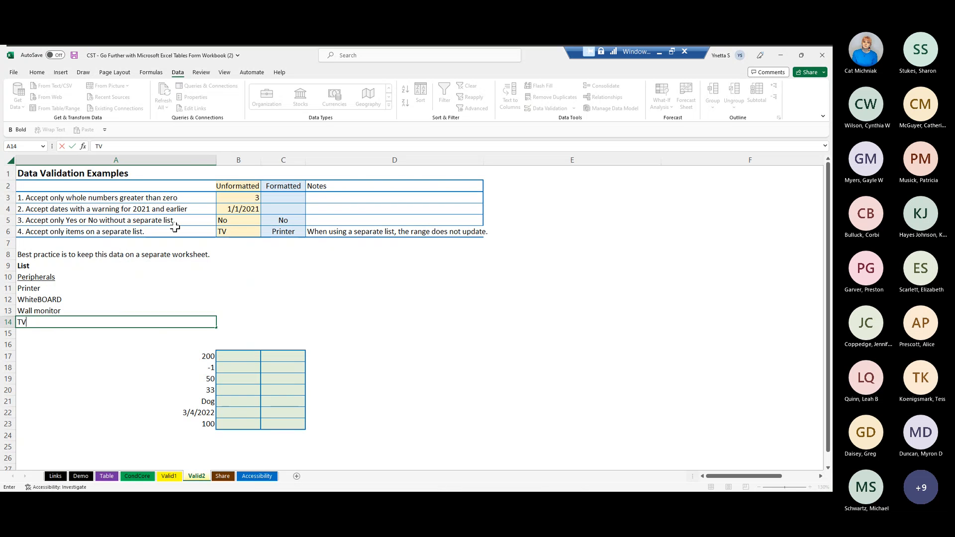
{"action": "left_click", "coordinate": [226, 230]}
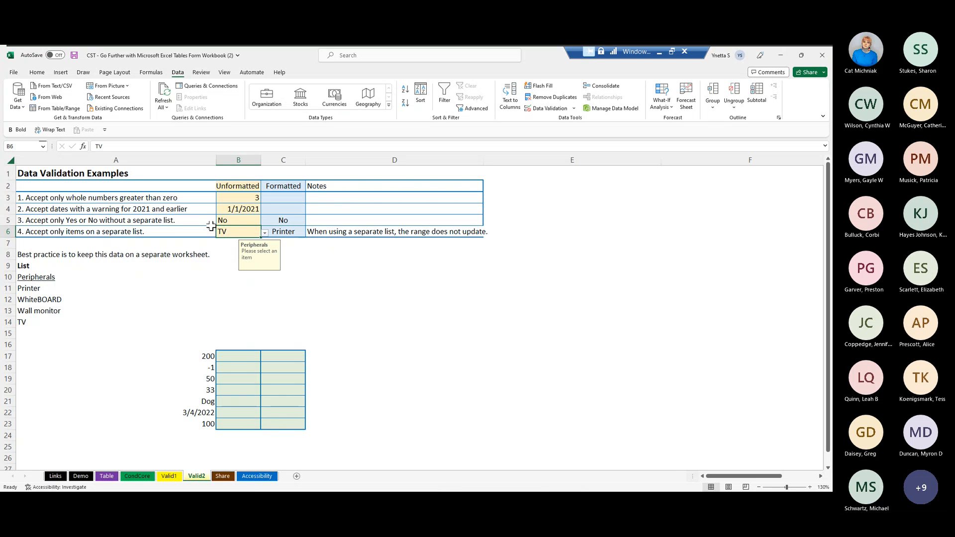
- Try to extend the source of the B6 validation list to include A14
{"action": "left_click", "coordinate": [543, 109]}
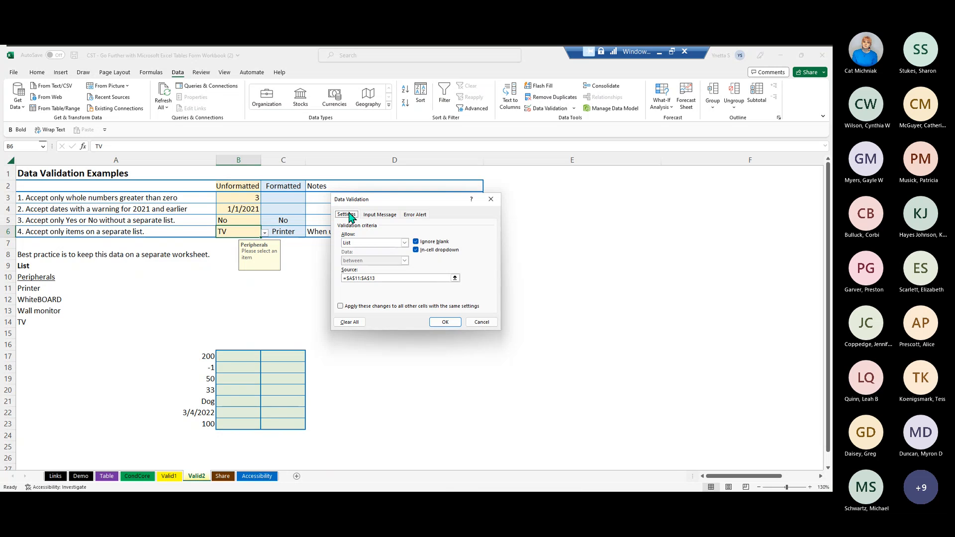
{"action": "left_click", "coordinate": [343, 278]}
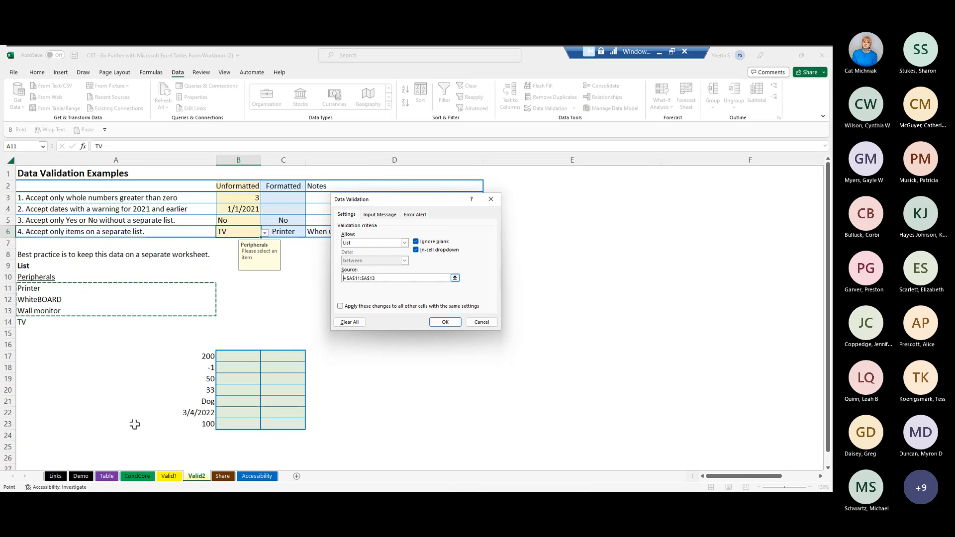
{"action": "left_click_drag", "start_coordinate": [26, 288], "coordinate": [22, 315]}
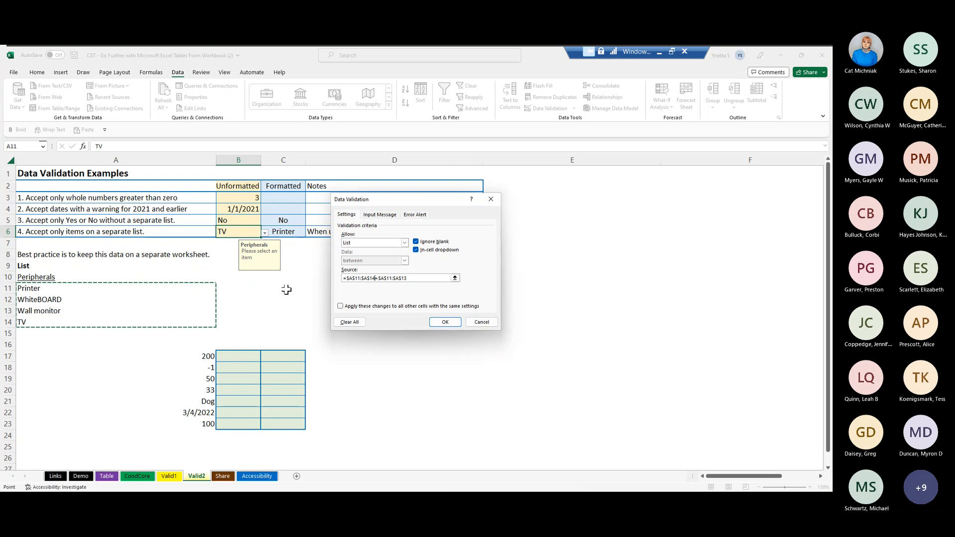
{"action": "left_click", "coordinate": [446, 323]}
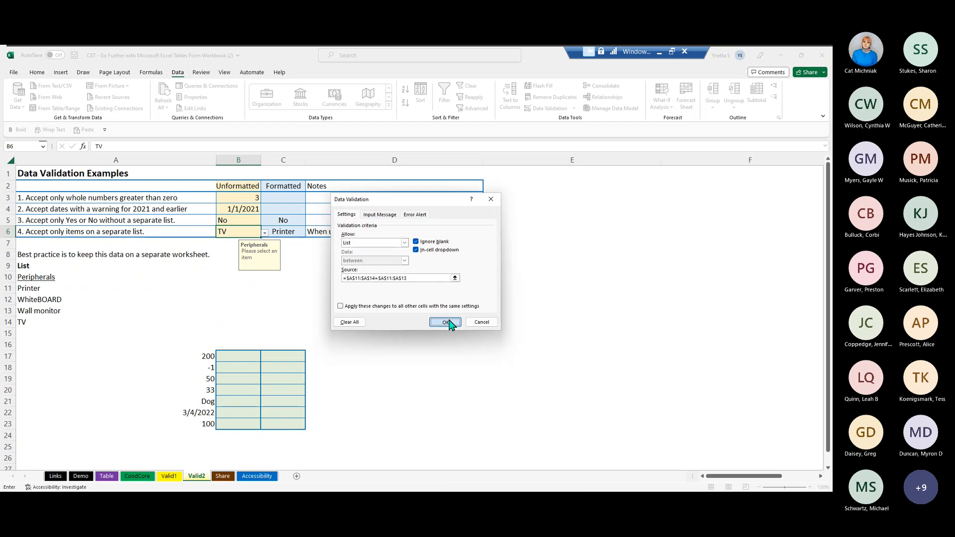
{"action": "left_click", "coordinate": [400, 296]}
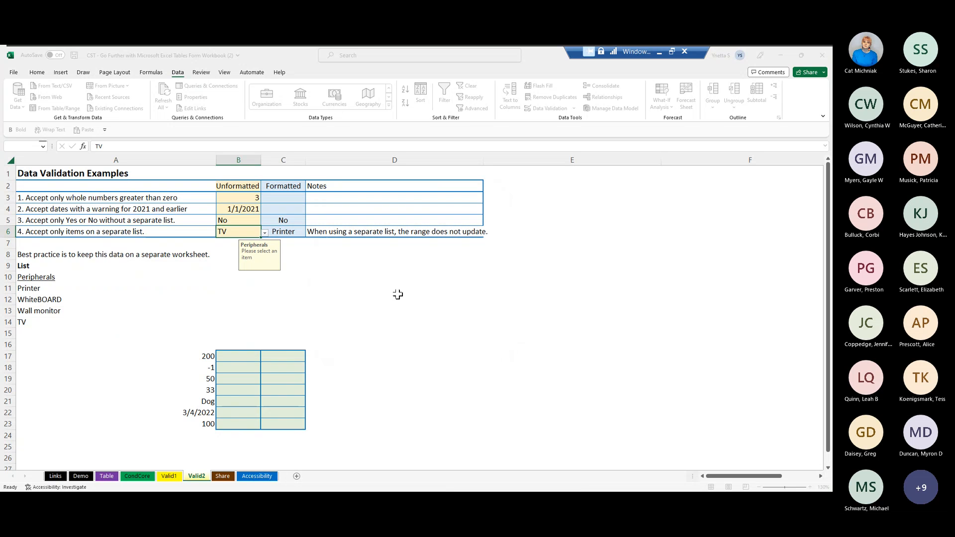
{"action": "left_click", "coordinate": [299, 272]}
{"action": "left_click", "coordinate": [262, 240]}
{"action": "left_click", "coordinate": [241, 229]}
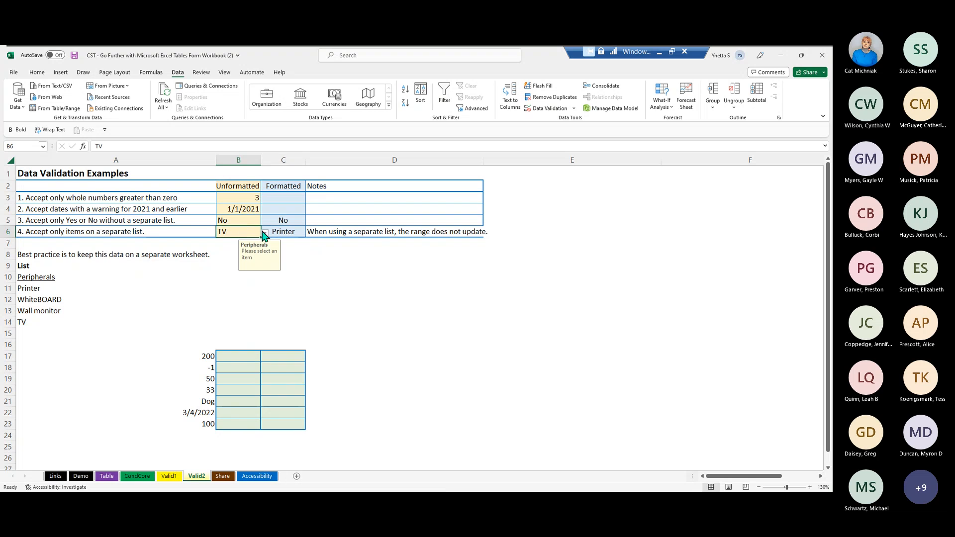
{"action": "left_click", "coordinate": [69, 297]}
{"action": "left_click", "coordinate": [57, 288]}
- Clear the B6 validation source, set it to =$A$11:$A$14, apply the rule and check the drop-down choices
{"action": "left_click", "coordinate": [233, 229]}
{"action": "left_click", "coordinate": [556, 107]}
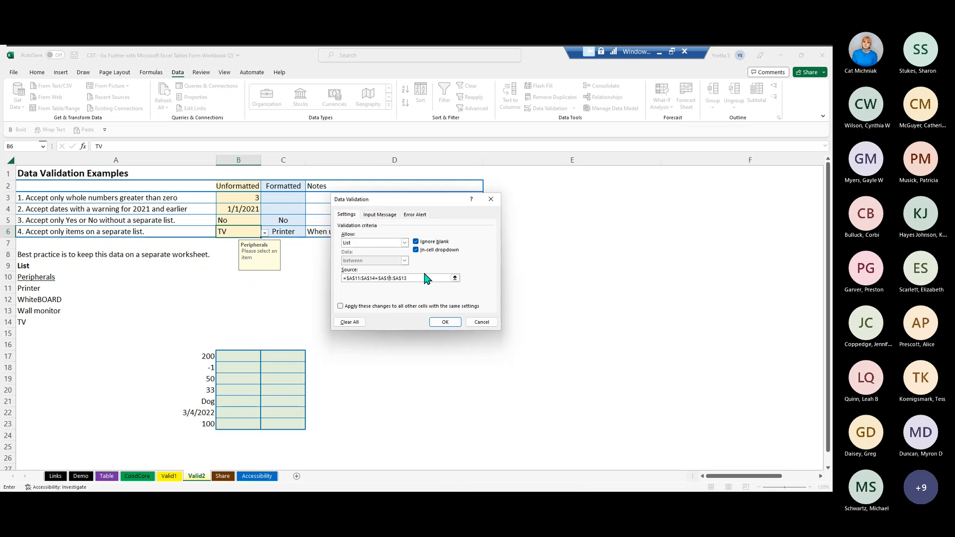
{"action": "left_click_drag", "start_coordinate": [338, 273], "coordinate": [333, 265]}
{"action": "key", "text": "Delete"}
{"action": "left_click", "coordinate": [23, 288]}
{"action": "left_click_drag", "start_coordinate": [22, 290], "coordinate": [19, 313]}
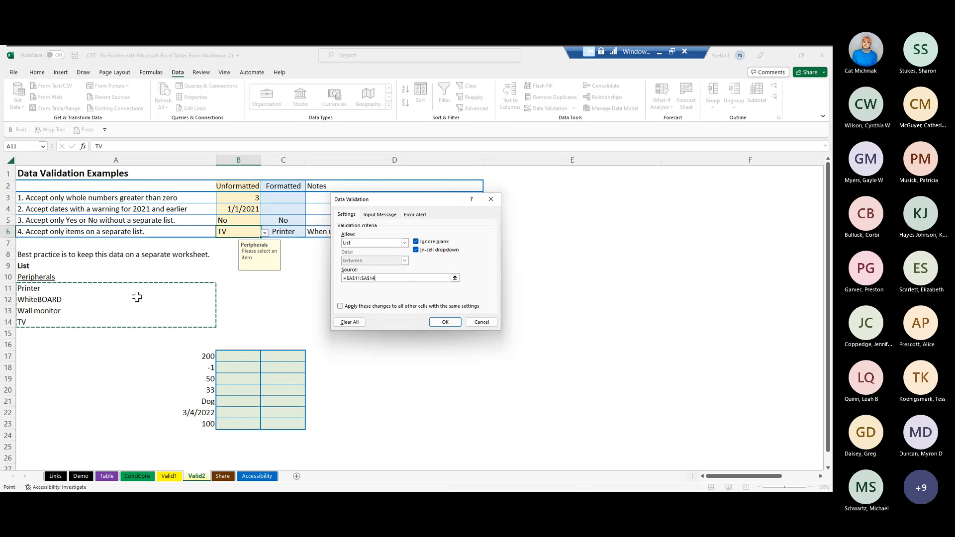
{"action": "left_click", "coordinate": [451, 322]}
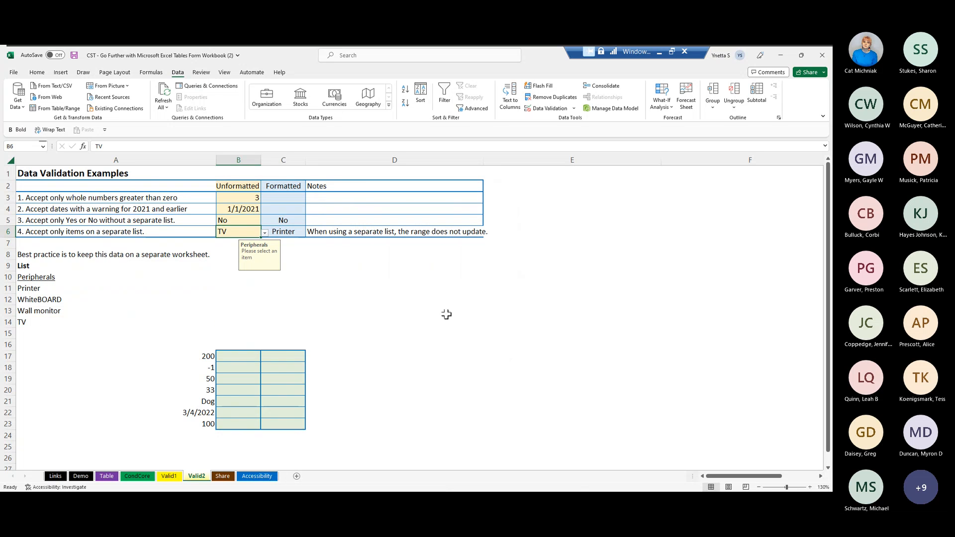
{"action": "left_click", "coordinate": [266, 234]}
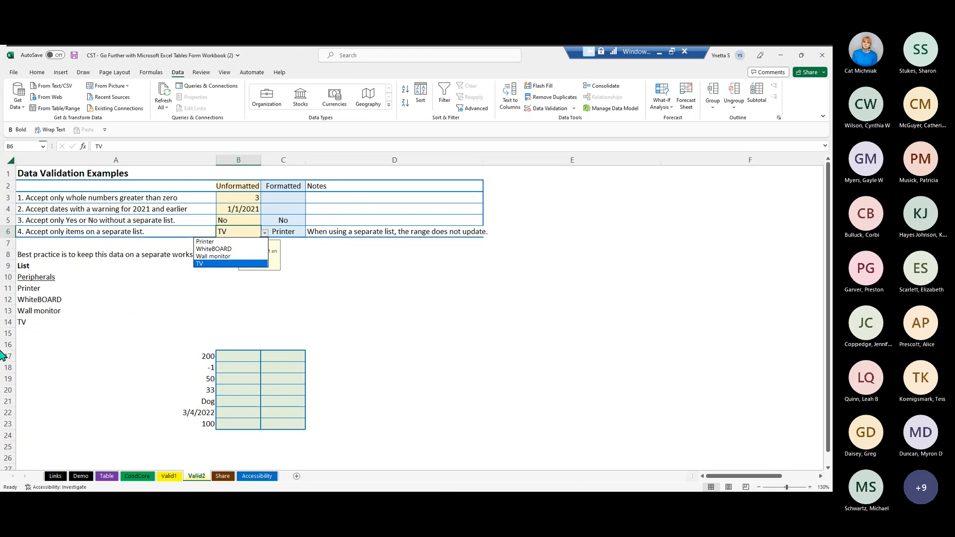
- Browse the choices in the B6 drop-down list and close it without selecting another item
{"action": "key", "text": "Up"}
{"action": "key", "text": "Up"}
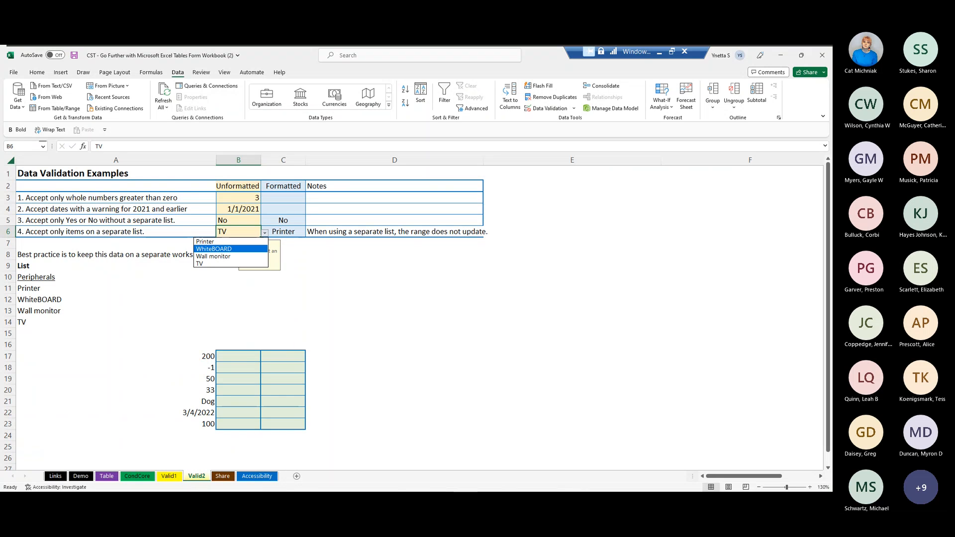
{"action": "key", "text": "Escape"}
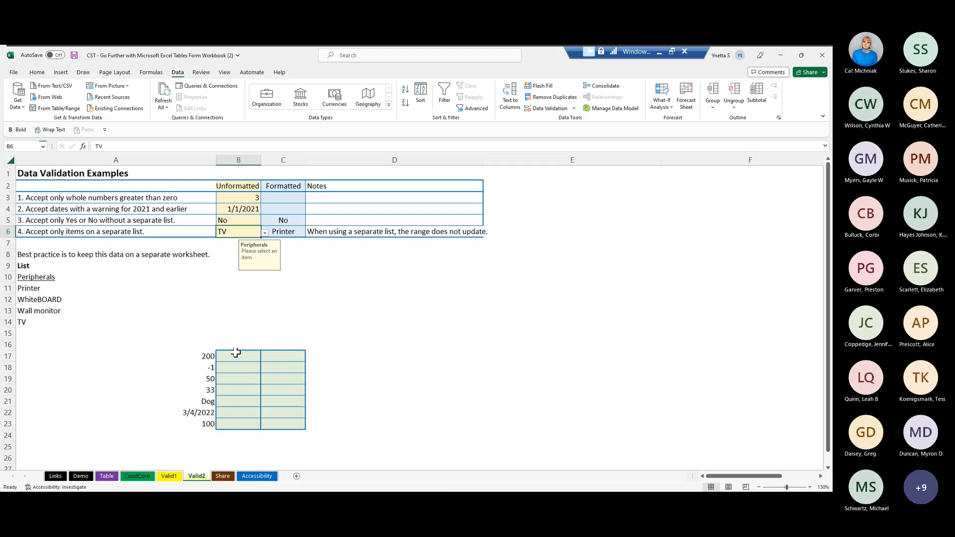
- Check the input message shown for several of the green validation cells in B17:C23
{"action": "left_click", "coordinate": [236, 354]}
{"action": "left_click", "coordinate": [277, 364]}
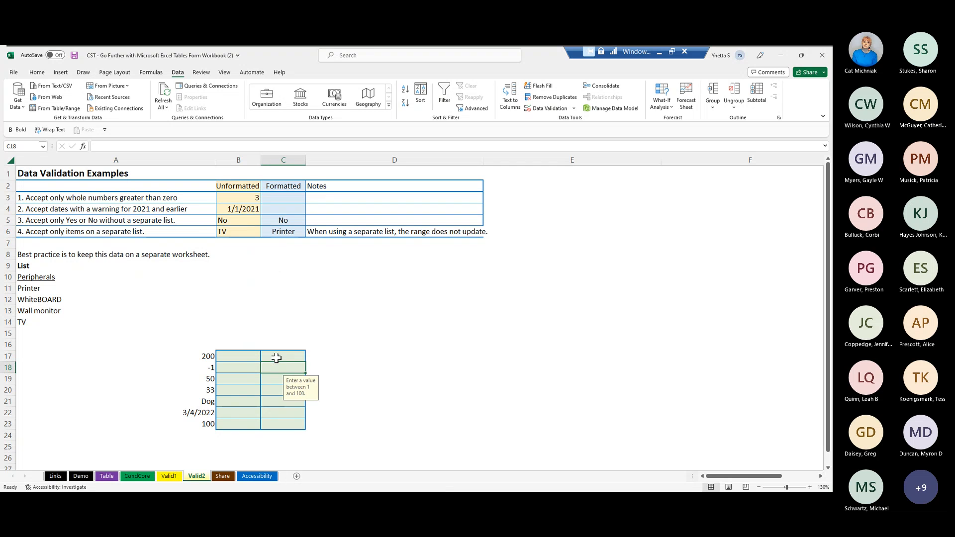
{"action": "left_click", "coordinate": [266, 398]}
{"action": "left_click", "coordinate": [233, 379]}
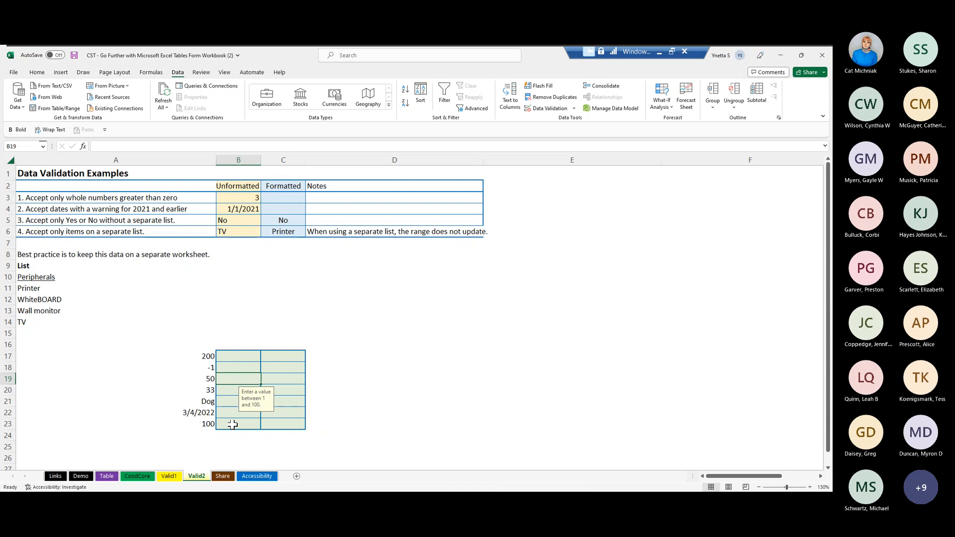
- Copy the test entries in A17:A23 and paste them as values only into B17:B23
{"action": "left_click", "coordinate": [181, 356]}
{"action": "right_click", "coordinate": [182, 356]}
{"action": "left_click", "coordinate": [150, 352]}
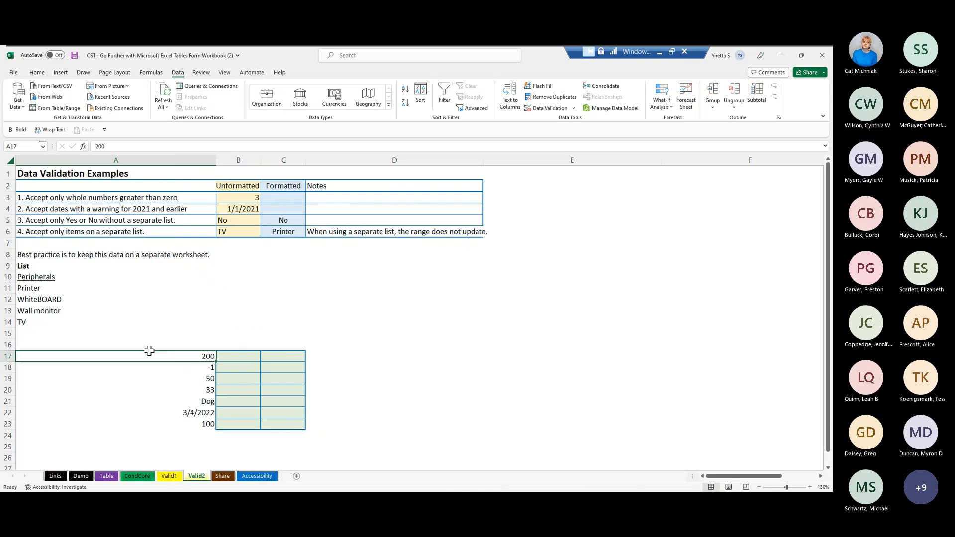
{"action": "left_click_drag", "start_coordinate": [174, 352], "coordinate": [187, 423]}
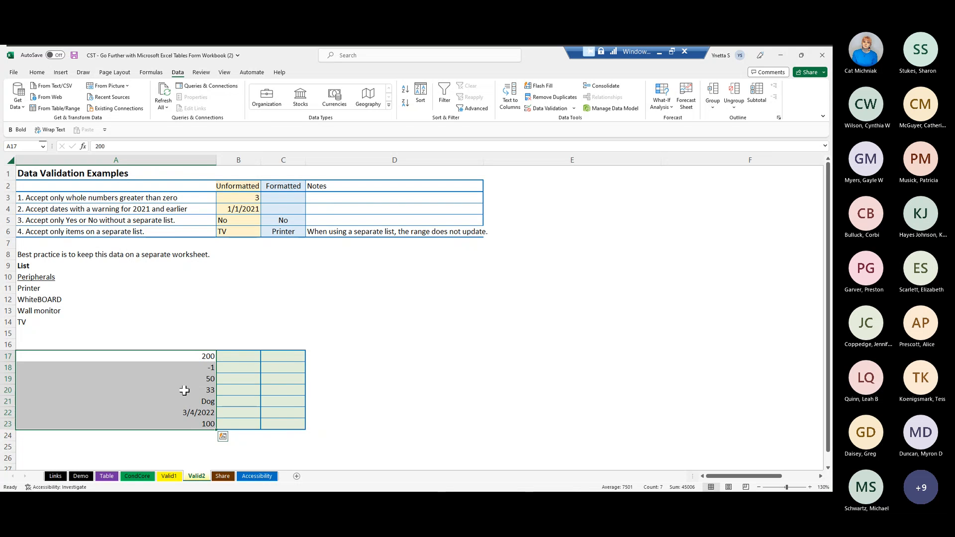
{"action": "right_click", "coordinate": [189, 399]}
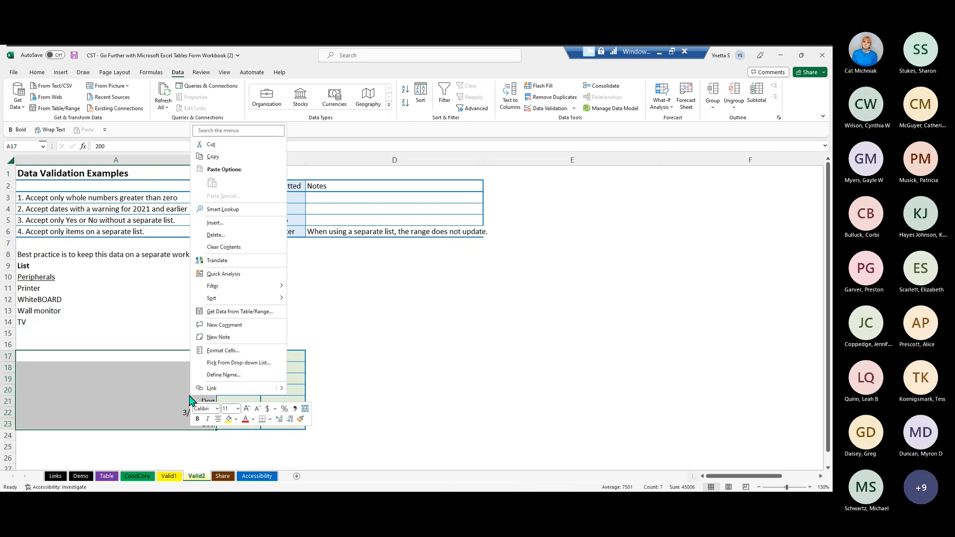
{"action": "left_click", "coordinate": [232, 158]}
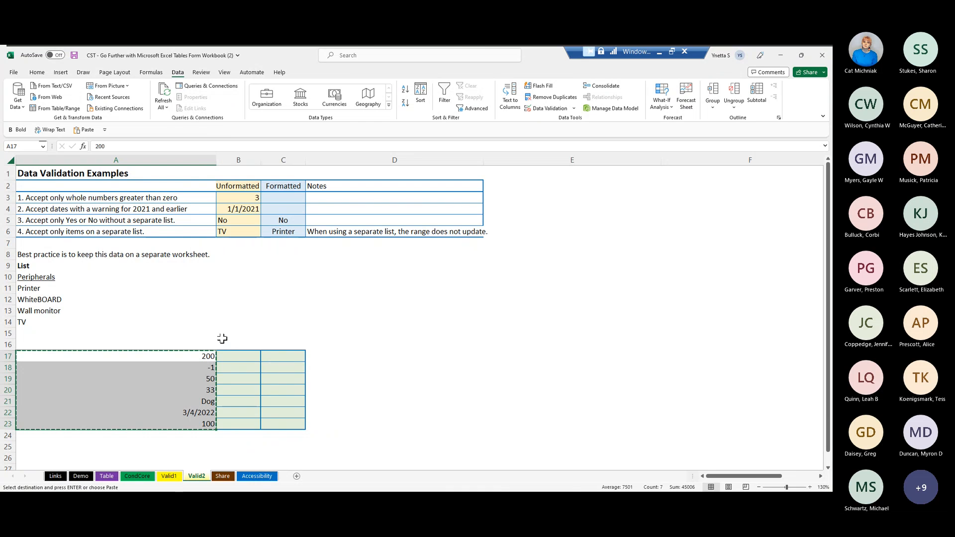
{"action": "left_click", "coordinate": [225, 354]}
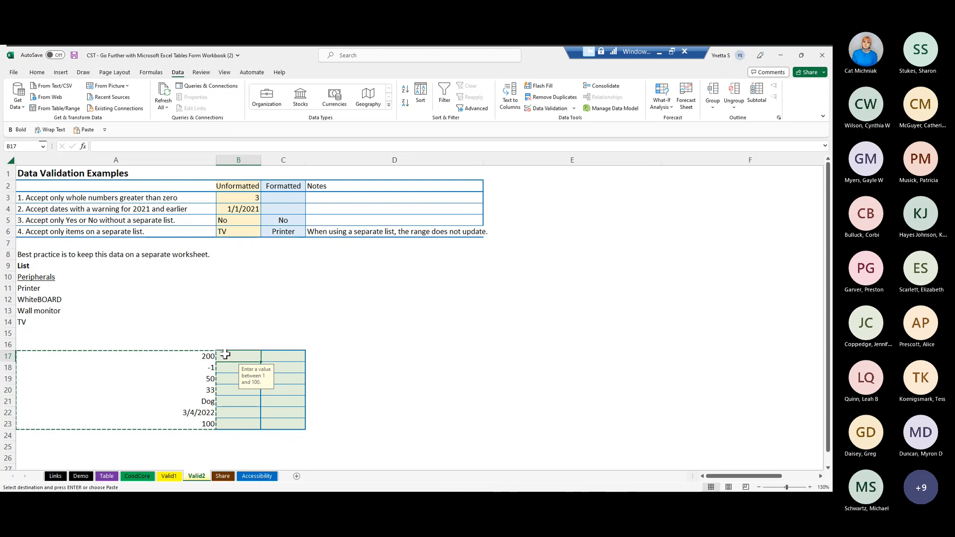
{"action": "right_click", "coordinate": [227, 357]}
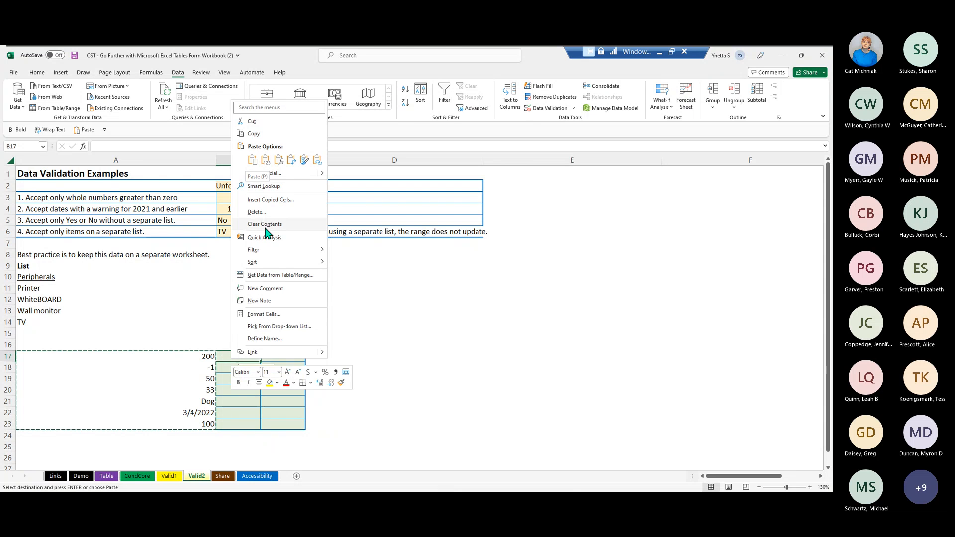
{"action": "left_click", "coordinate": [266, 161]}
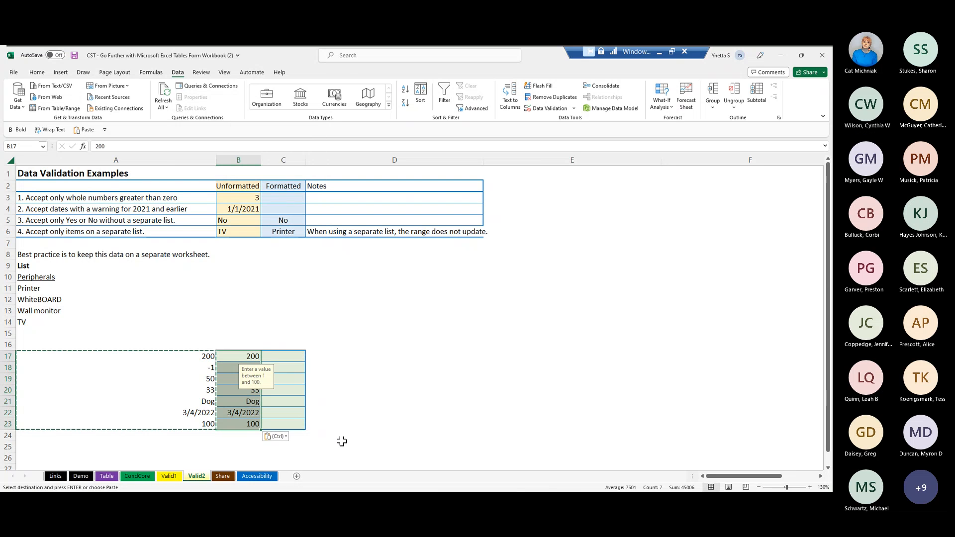
- Circle the invalid data on the sheet according to its validation rules
{"action": "left_click", "coordinate": [281, 400]}
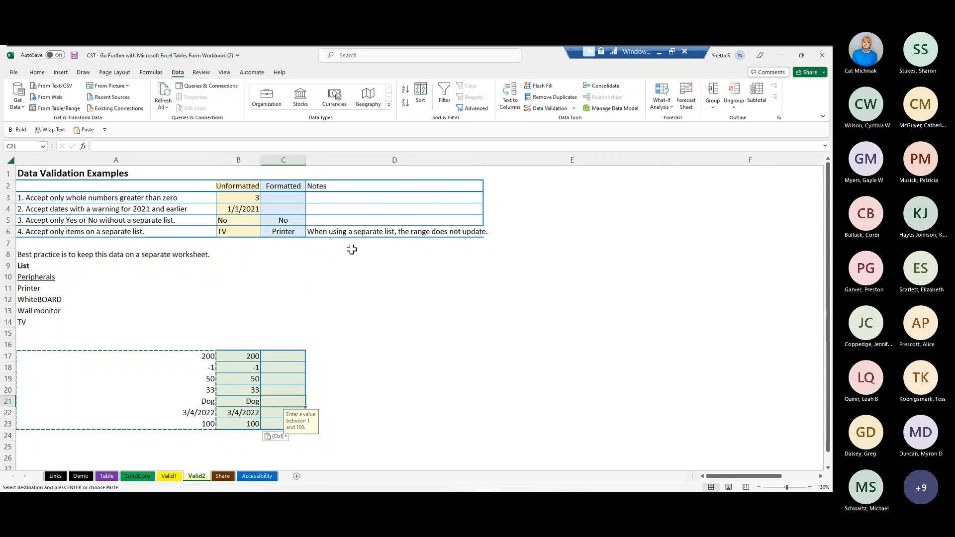
{"action": "left_click", "coordinate": [575, 108]}
{"action": "left_click", "coordinate": [561, 132]}
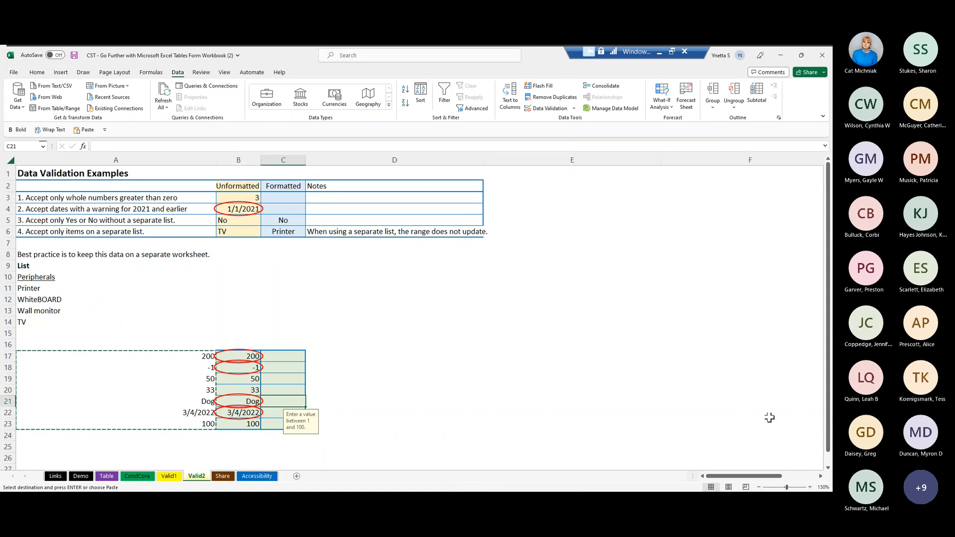
- Correct the circled invalid entry in B17 to 100
{"action": "left_click", "coordinate": [229, 355]}
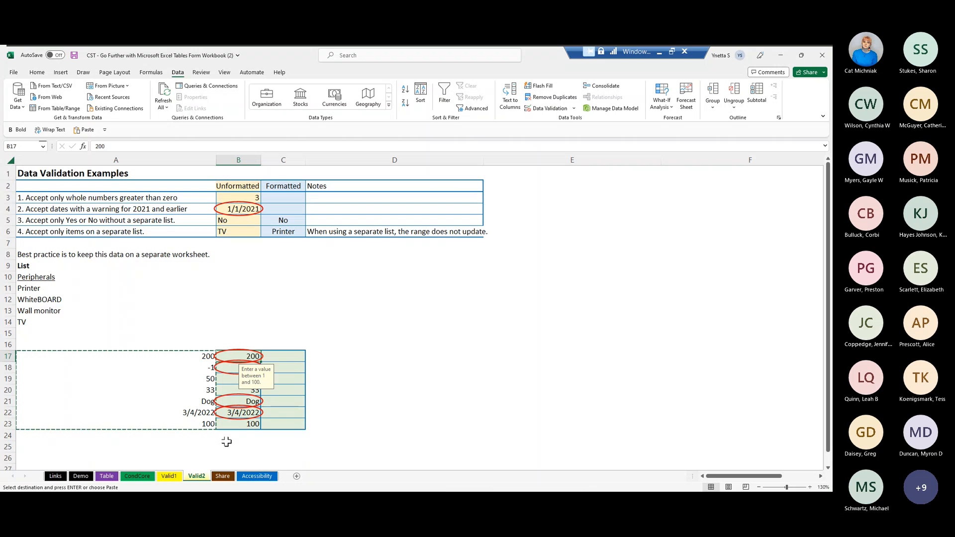
{"action": "double_click", "coordinate": [251, 356]}
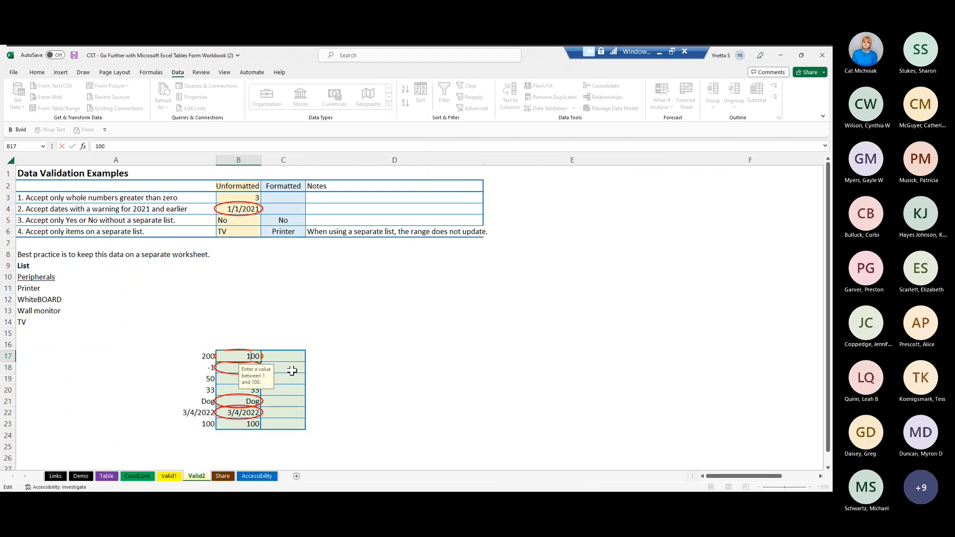
{"action": "left_click", "coordinate": [291, 374]}
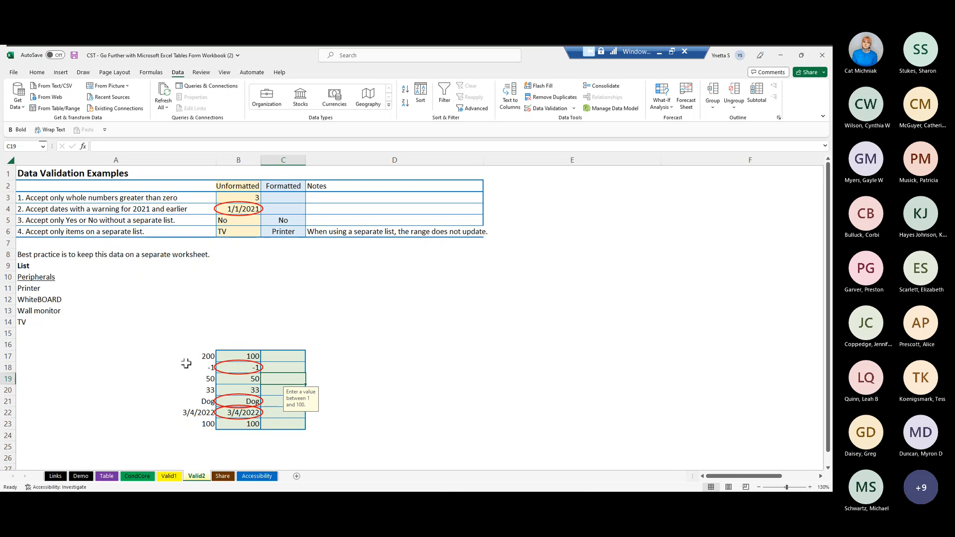
- Correct the invalid entry in B18 to 7 and clear the remaining validation circles
{"action": "left_click", "coordinate": [233, 362]}
{"action": "double_click", "coordinate": [233, 363]}
{"action": "key", "text": "BackSpace"}
{"action": "key", "text": "BackSpace"}
{"action": "type", "text": "7"}
{"action": "left_click", "coordinate": [274, 367]}
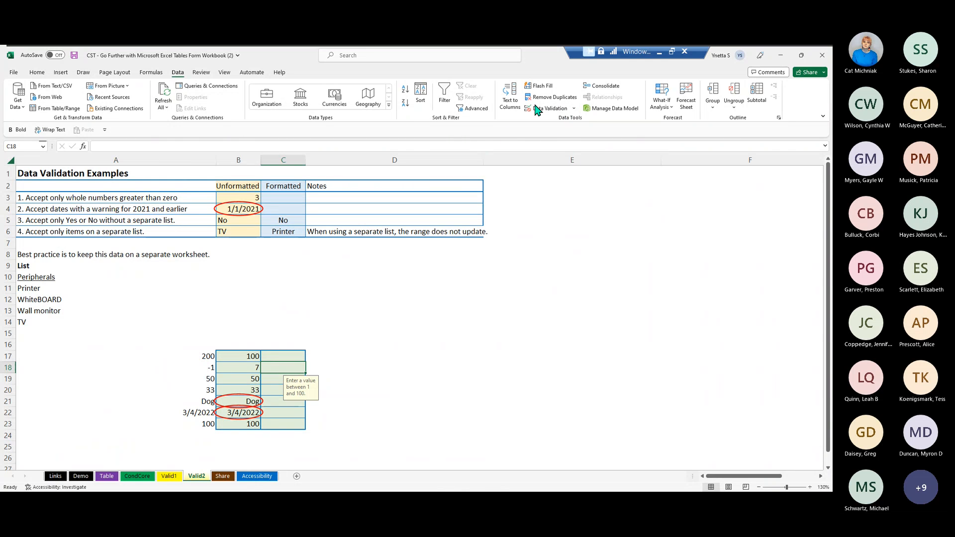
{"action": "left_click", "coordinate": [576, 109]}
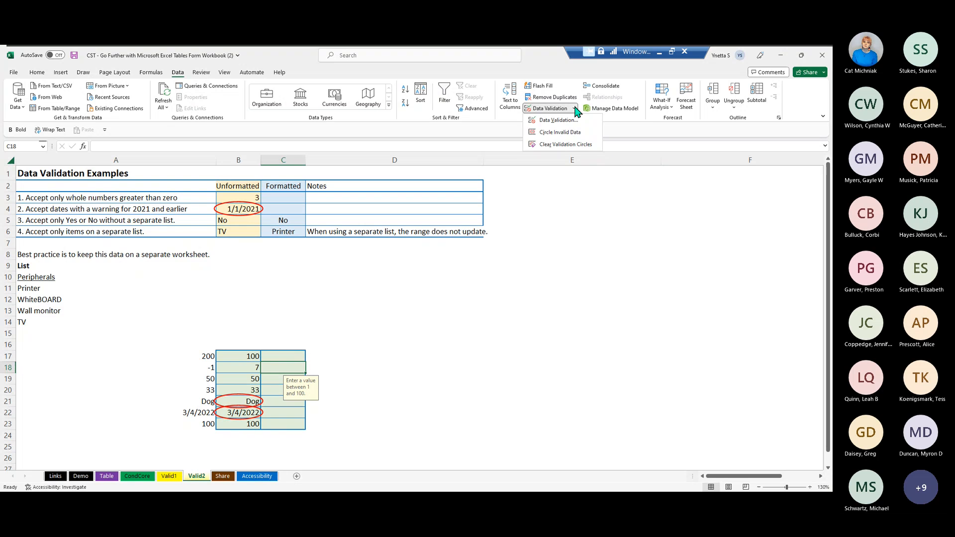
{"action": "left_click", "coordinate": [576, 145]}
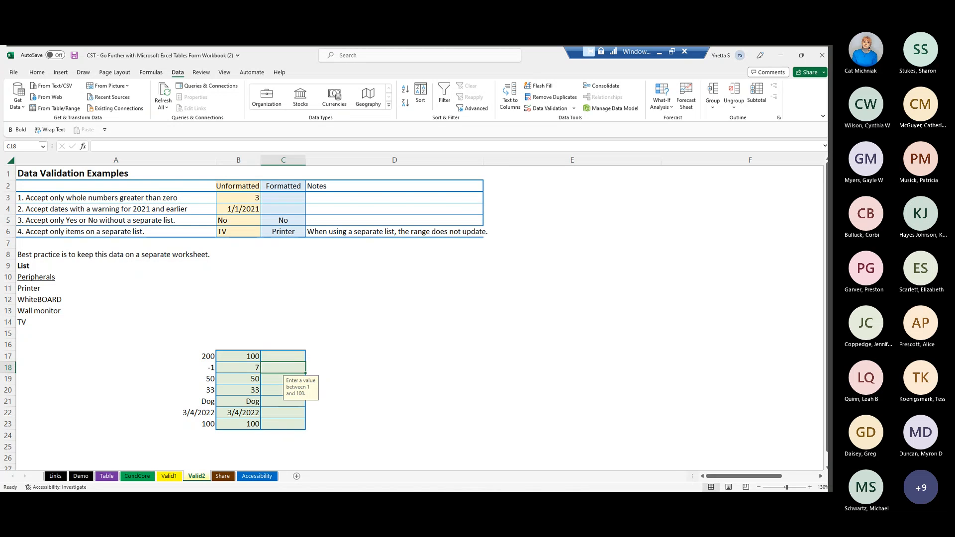
- Copy A17:A23, paste it with a regular full paste into C17:C23, and circle the invalid data on the sheet again
{"action": "left_click_drag", "start_coordinate": [192, 354], "coordinate": [199, 418]}
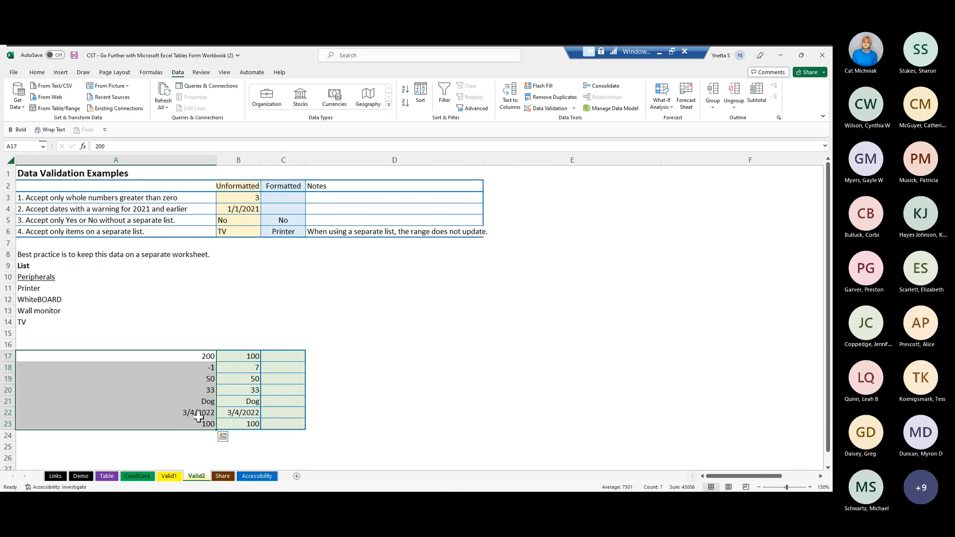
{"action": "right_click", "coordinate": [173, 403]}
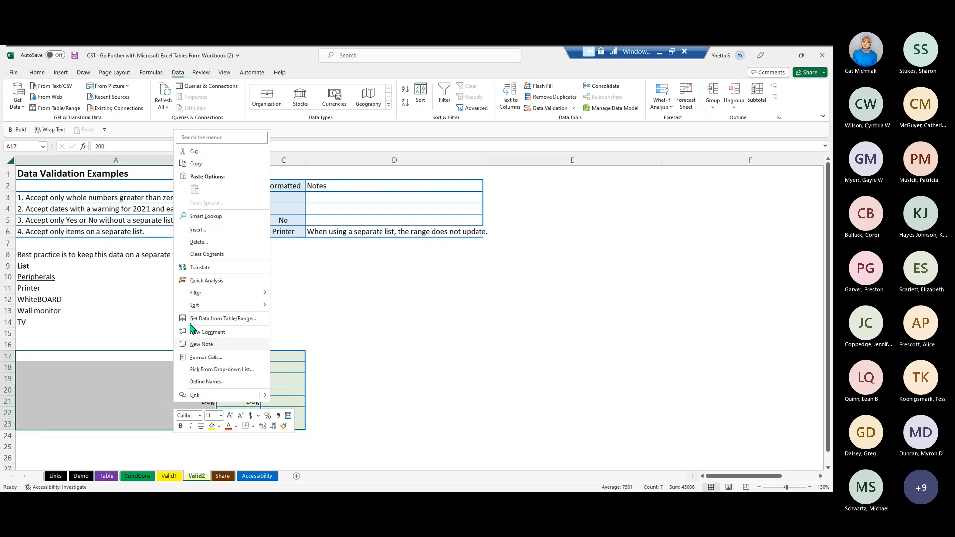
{"action": "left_click", "coordinate": [196, 164]}
{"action": "left_click", "coordinate": [269, 352]}
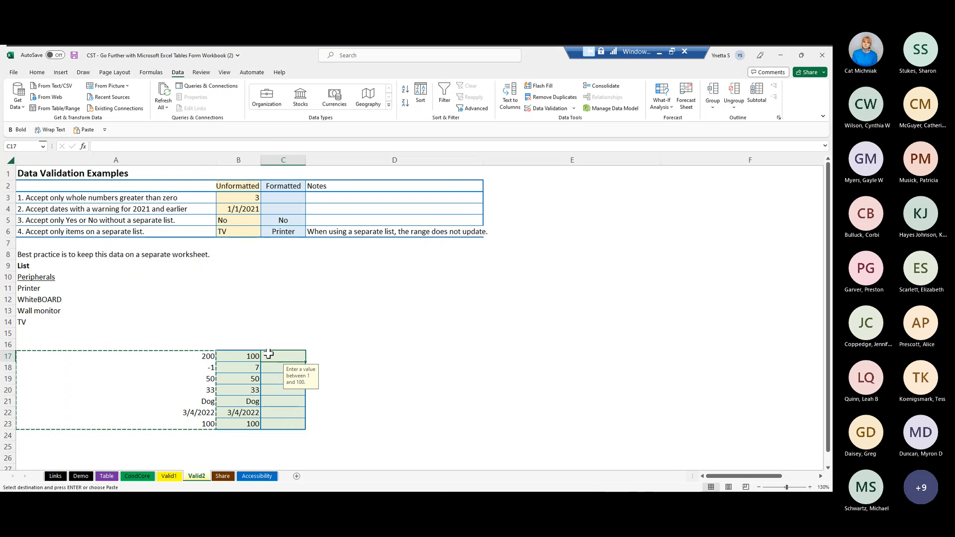
{"action": "right_click", "coordinate": [276, 363]}
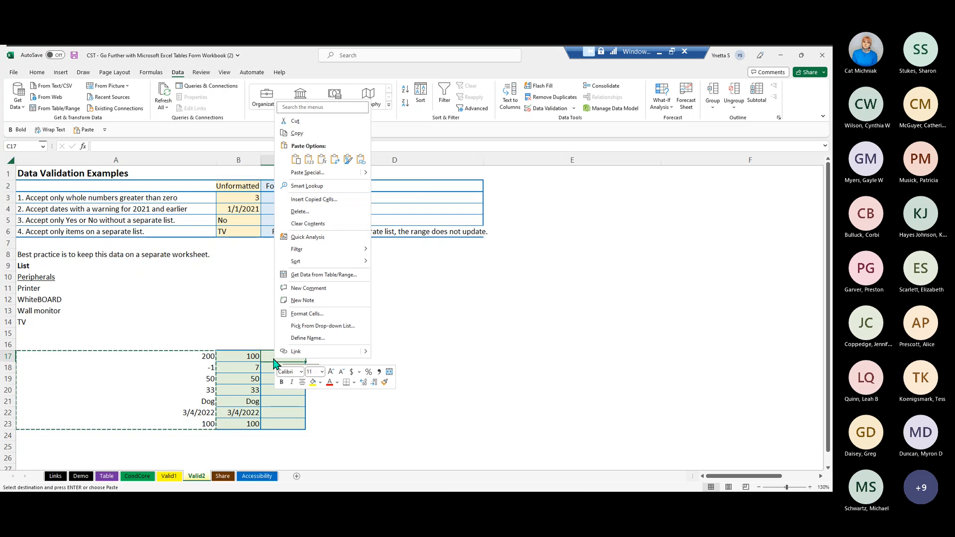
{"action": "left_click", "coordinate": [295, 160]}
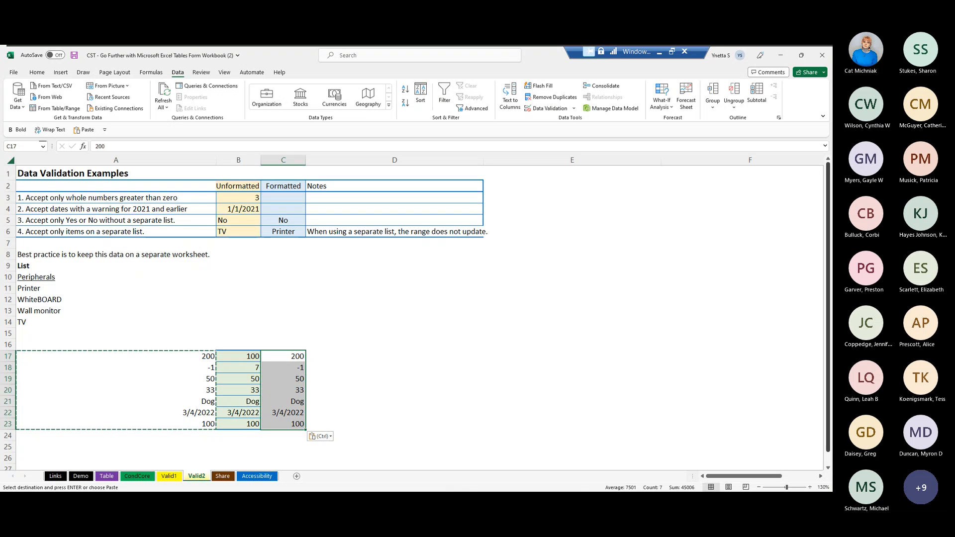
{"action": "left_click", "coordinate": [575, 110]}
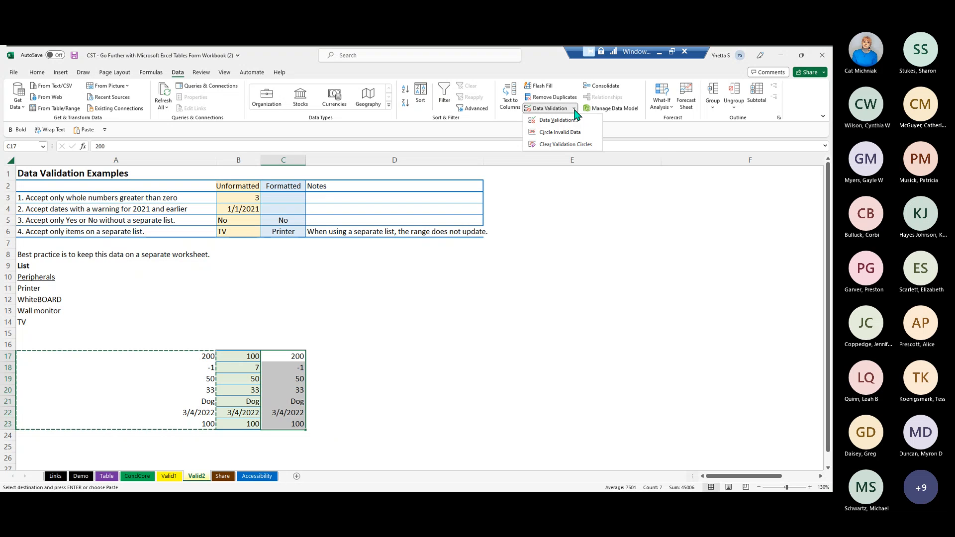
{"action": "left_click", "coordinate": [579, 133]}
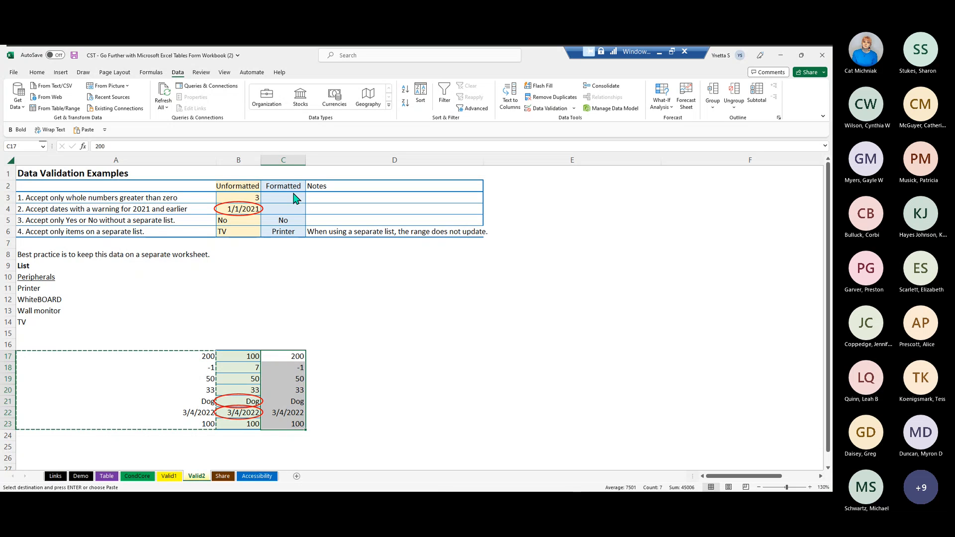
- Examine the B5 validation criteria, input message and error alert, keeping List as the allowed type
{"action": "left_click", "coordinate": [245, 220]}
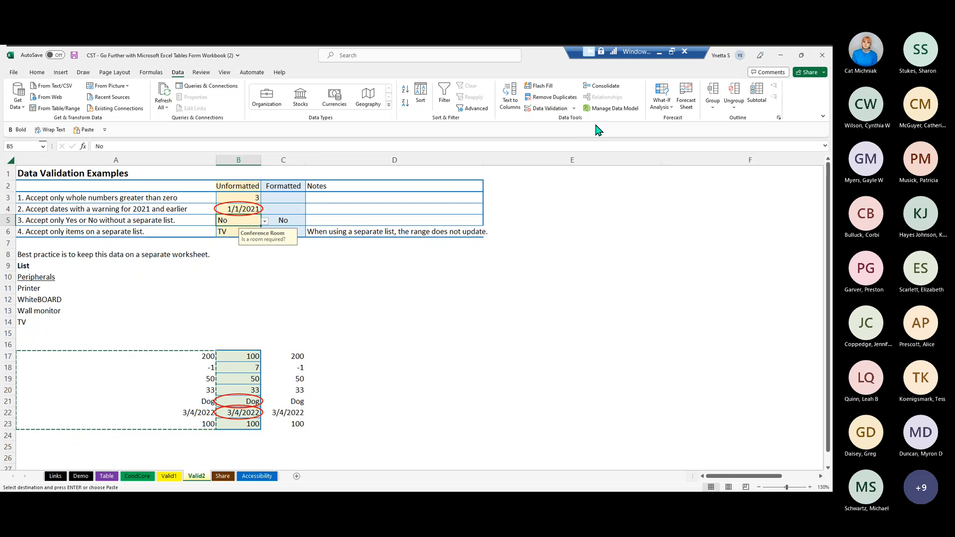
{"action": "left_click", "coordinate": [547, 109]}
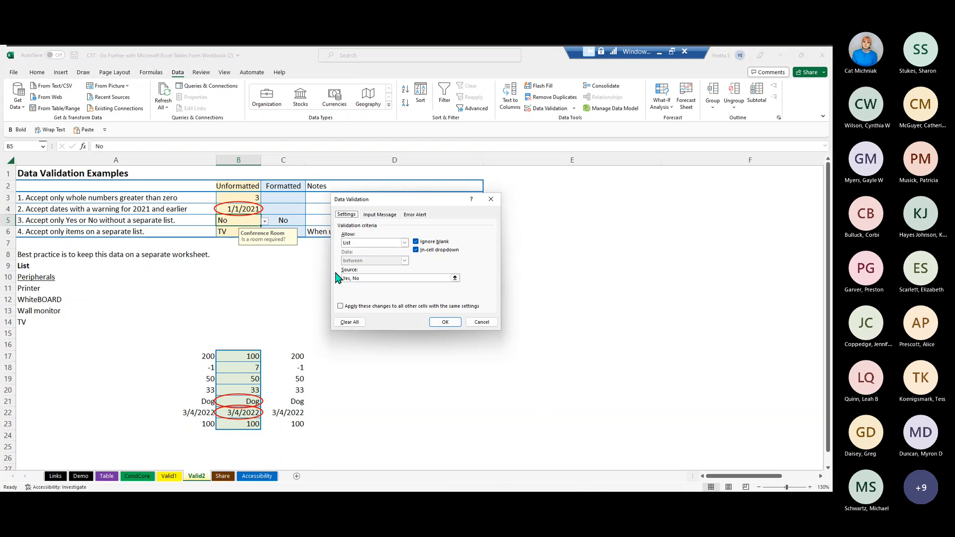
{"action": "left_click", "coordinate": [405, 243]}
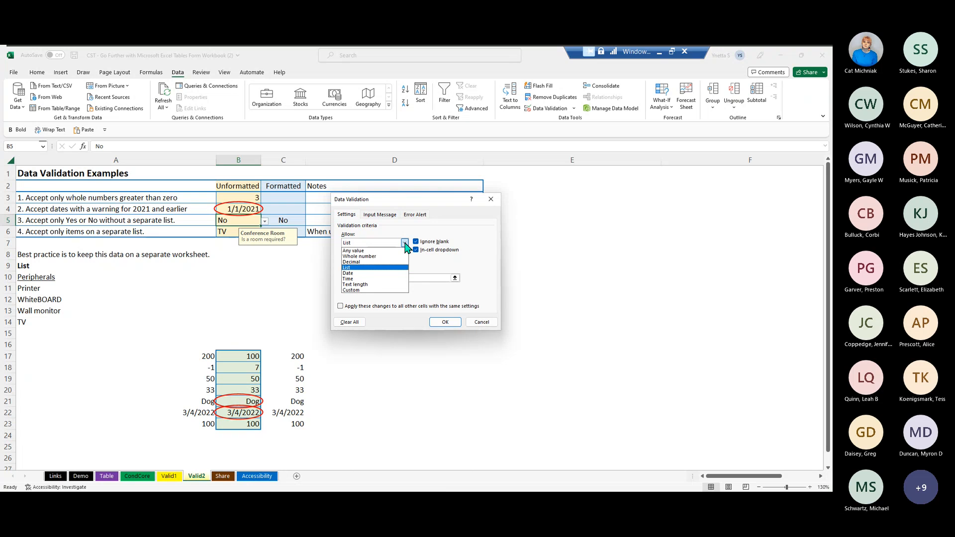
{"action": "left_click", "coordinate": [364, 271]}
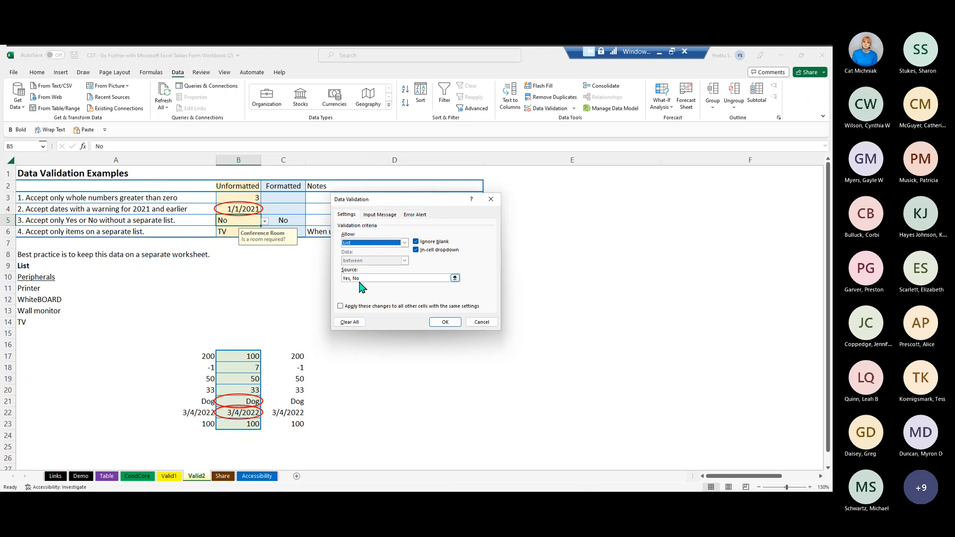
{"action": "left_click", "coordinate": [380, 216]}
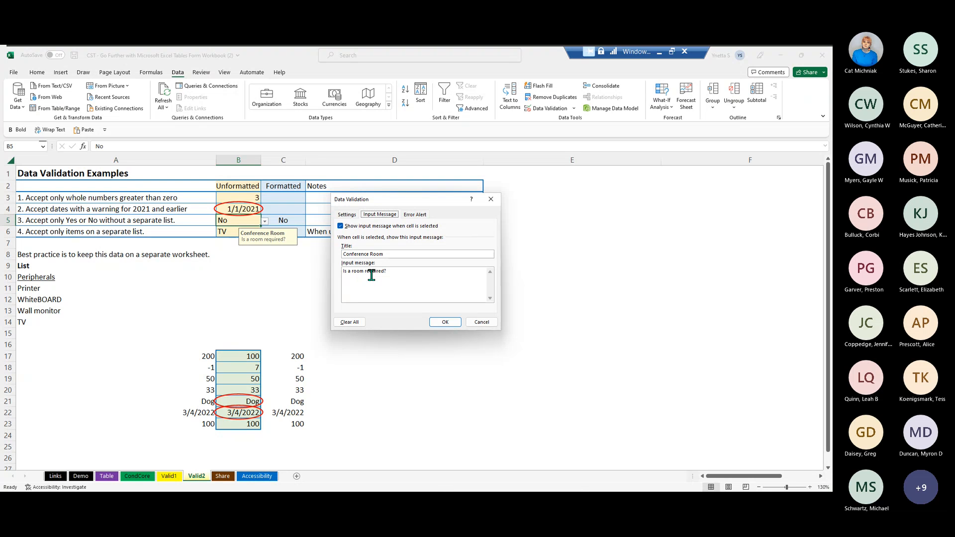
{"action": "left_click", "coordinate": [414, 215]}
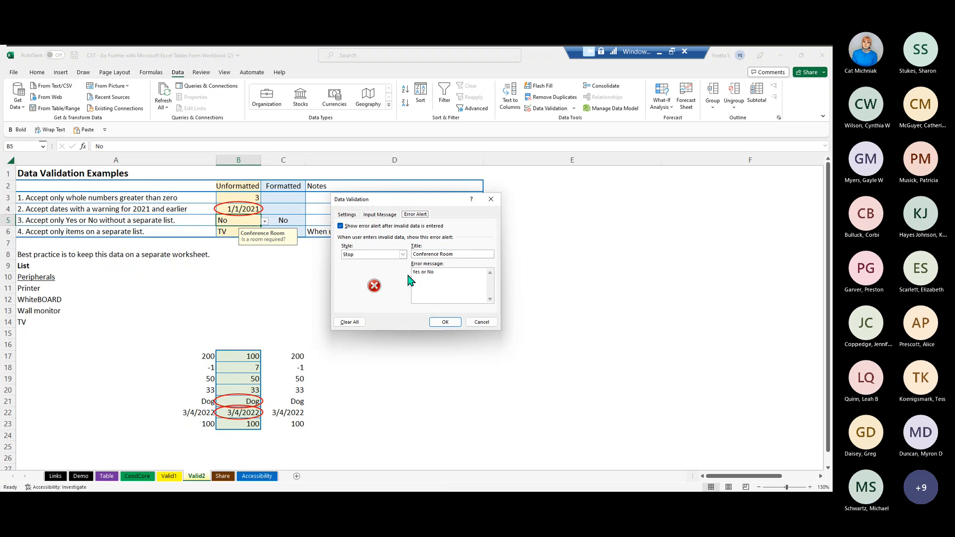
{"action": "left_click", "coordinate": [445, 323]}
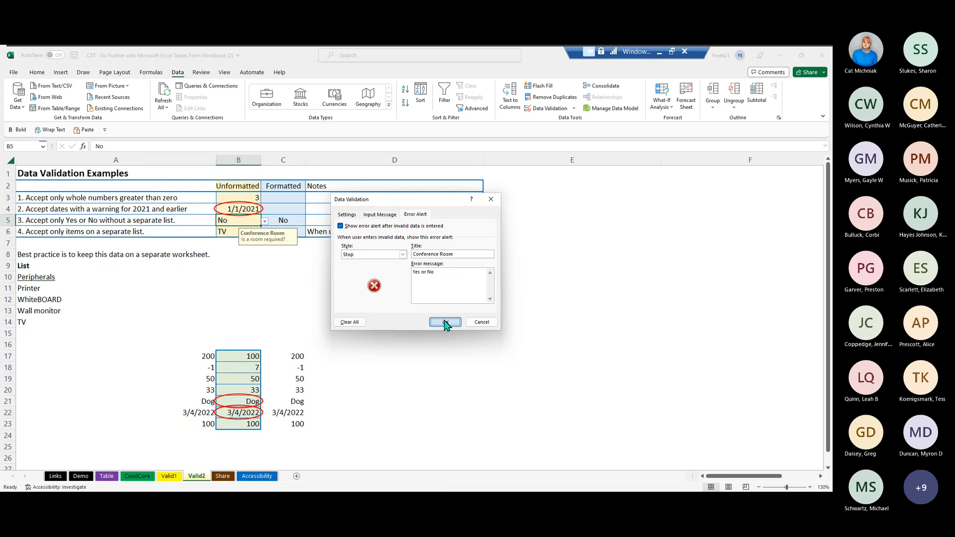
- Test the B5 validation by entering Maybe, and cancel the entry
{"action": "double_click", "coordinate": [241, 219]}
{"action": "double_click", "coordinate": [238, 215]}
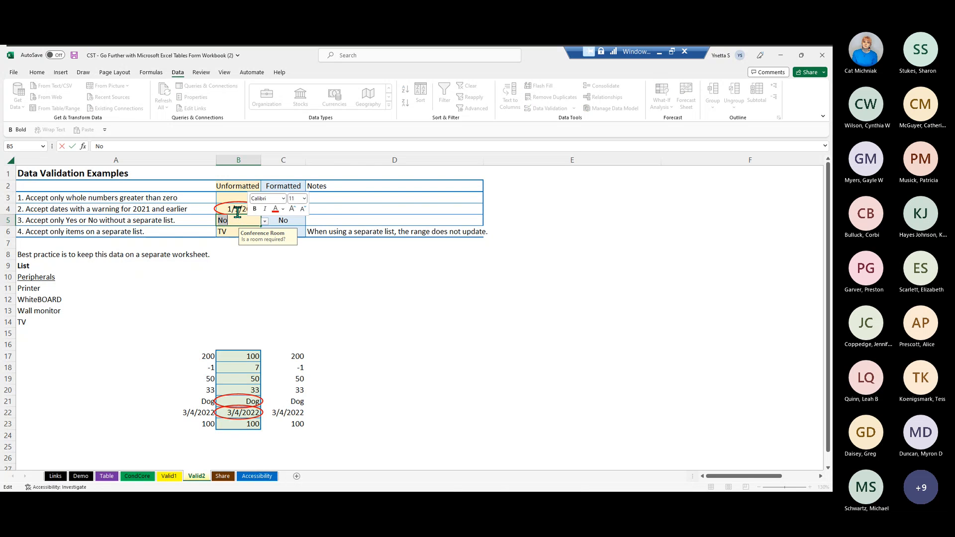
{"action": "type", "text": "Maybe"}
{"action": "key", "text": "Return"}
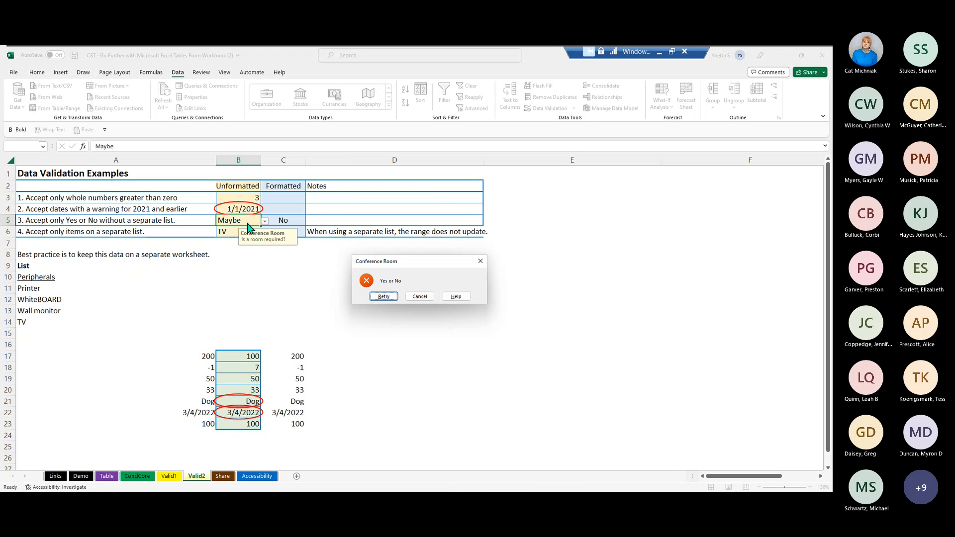
{"action": "left_click", "coordinate": [384, 297]}
{"action": "left_click", "coordinate": [418, 297]}
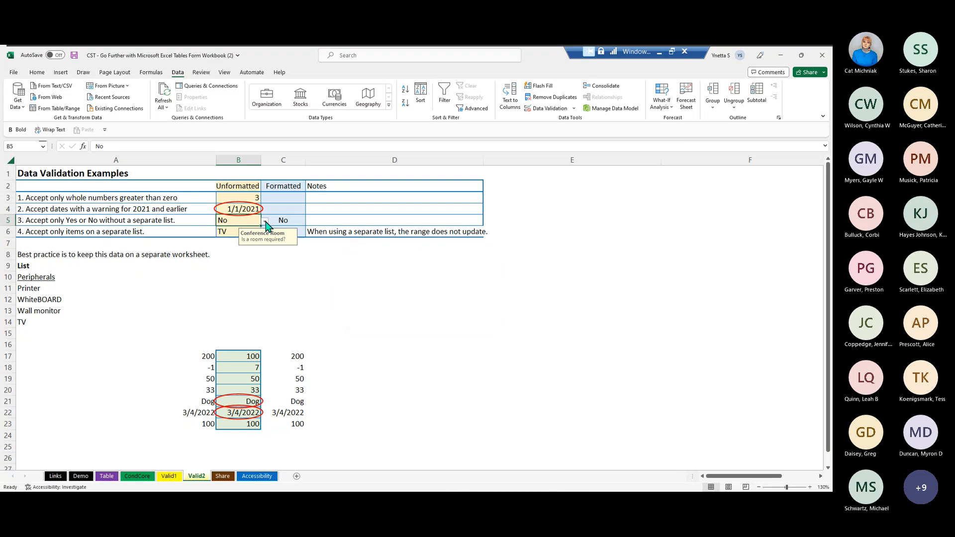
- Choose values from the B5 dropdown list and enter Yes in the cell
{"action": "left_click", "coordinate": [265, 220]}
{"action": "left_click", "coordinate": [204, 230]}
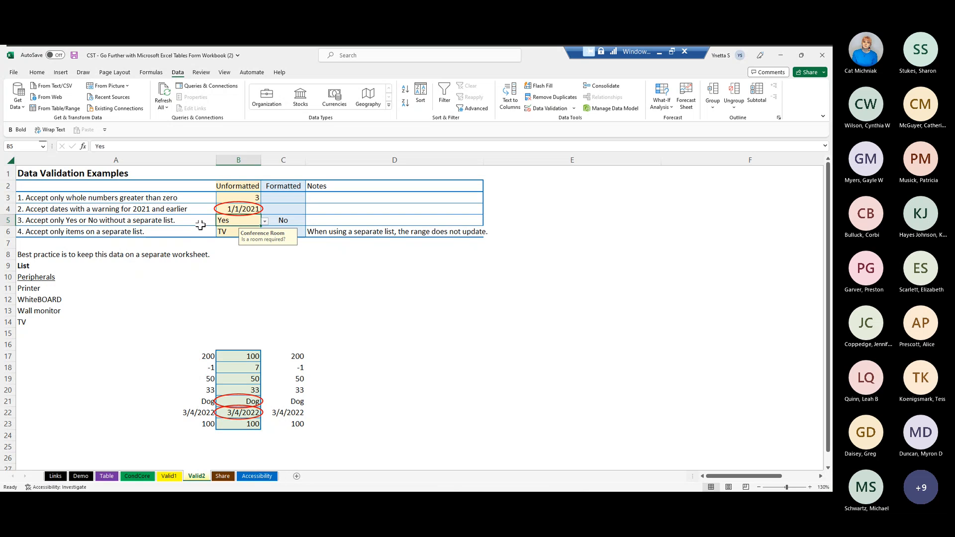
{"action": "left_click", "coordinate": [266, 221]}
{"action": "left_click", "coordinate": [223, 238]}
{"action": "double_click", "coordinate": [238, 217]}
{"action": "double_click", "coordinate": [232, 211]}
{"action": "type", "text": "Yes"}
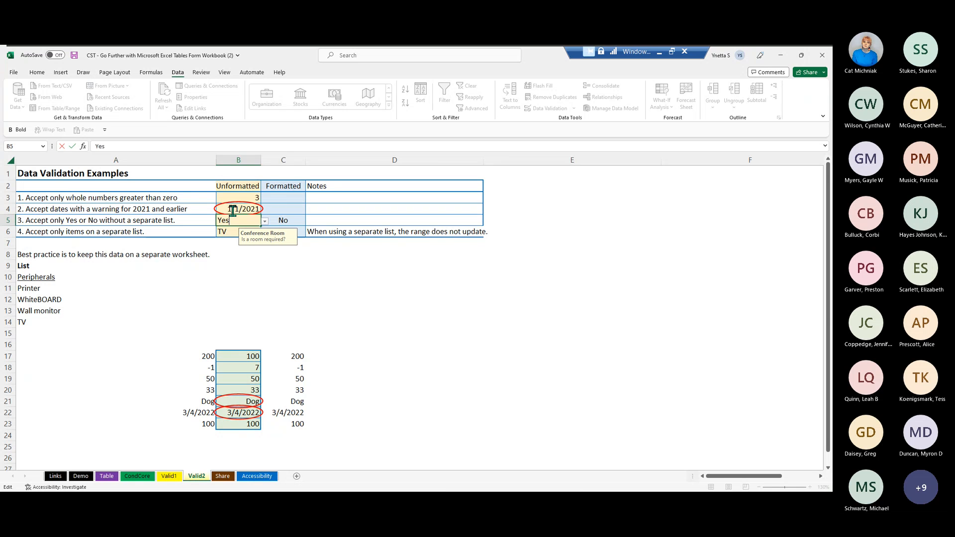
{"action": "key", "text": "Return"}
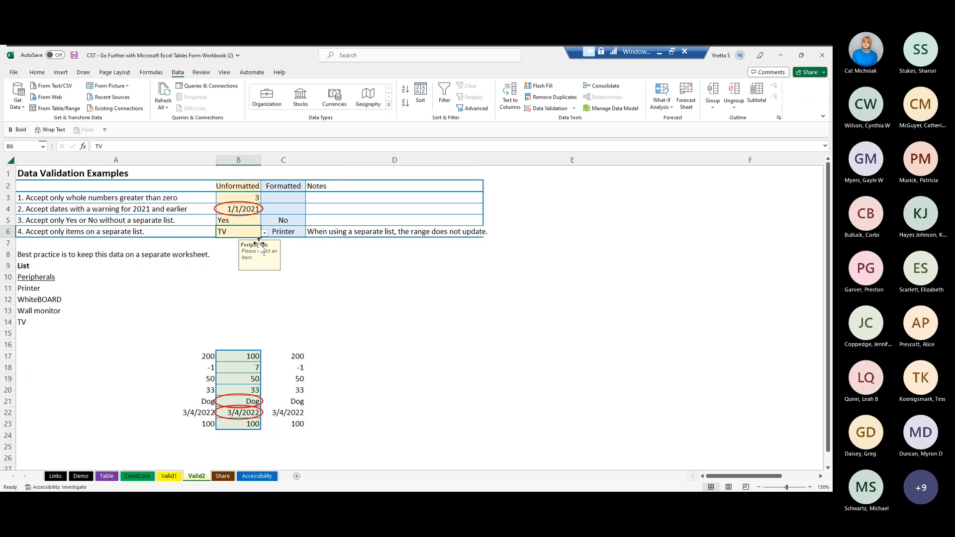
- Test whether the B5 validation is case-sensitive by entering lowercase no, and cancel the entry
{"action": "double_click", "coordinate": [242, 218]}
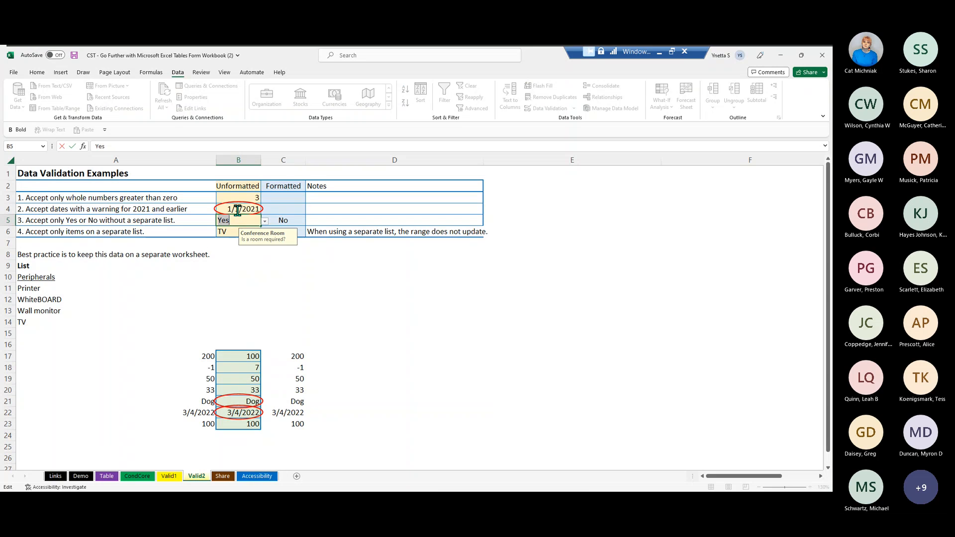
{"action": "type", "text": "no"}
{"action": "key", "text": "Return"}
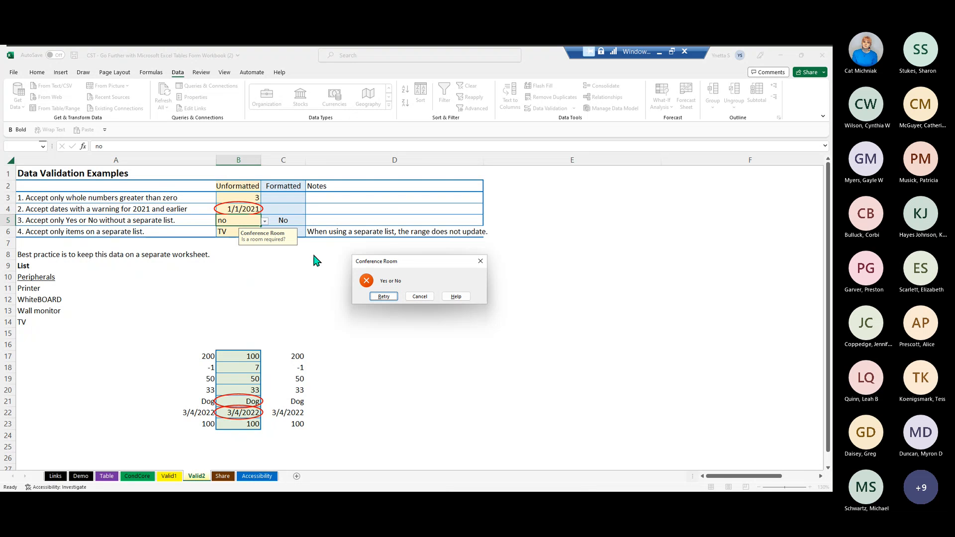
{"action": "left_click", "coordinate": [419, 297]}
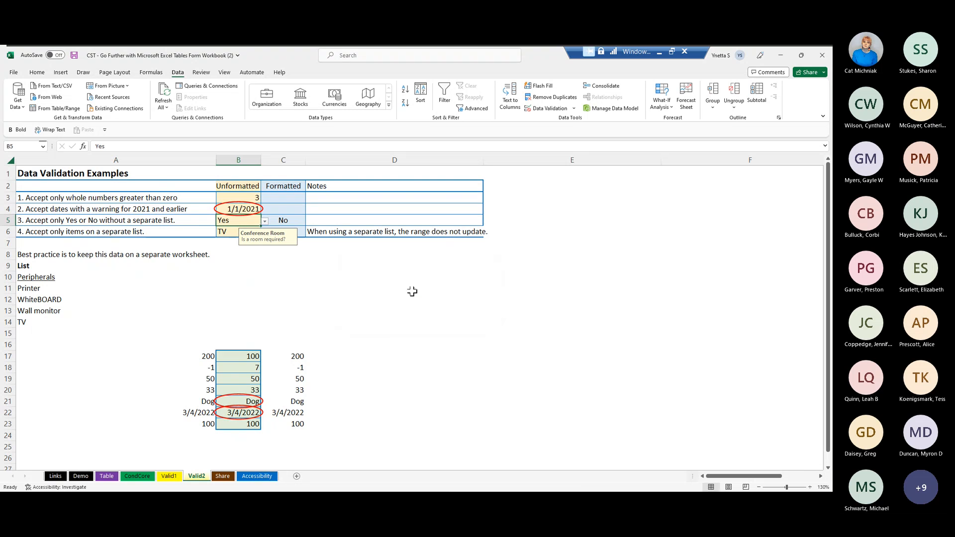
- Enter No with a capital N in B5
{"action": "double_click", "coordinate": [241, 218]}
{"action": "type", "text": "No"}
{"action": "left_click", "coordinate": [393, 298]}
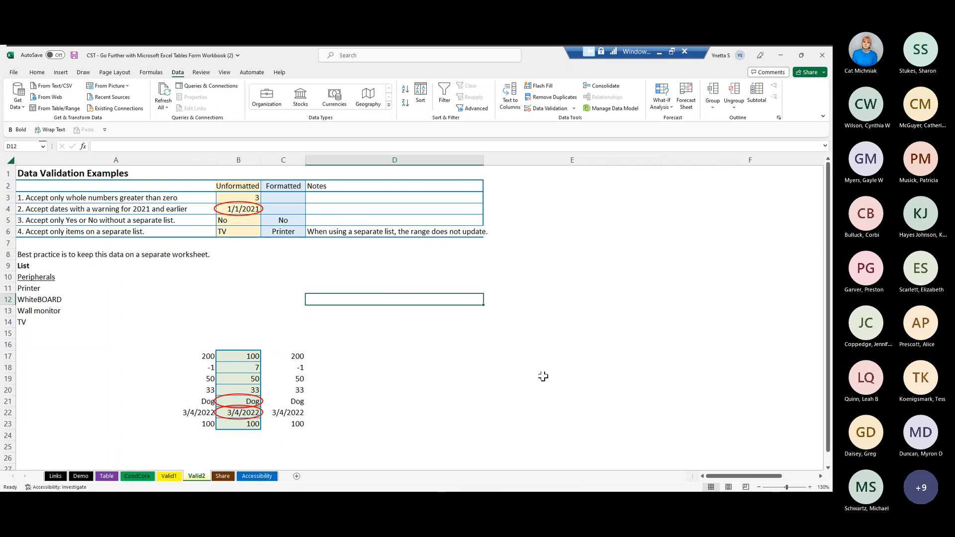
- Add a note to the Product header in A1 of the Share sheet reading "Use full product name"
{"action": "left_click", "coordinate": [222, 477]}
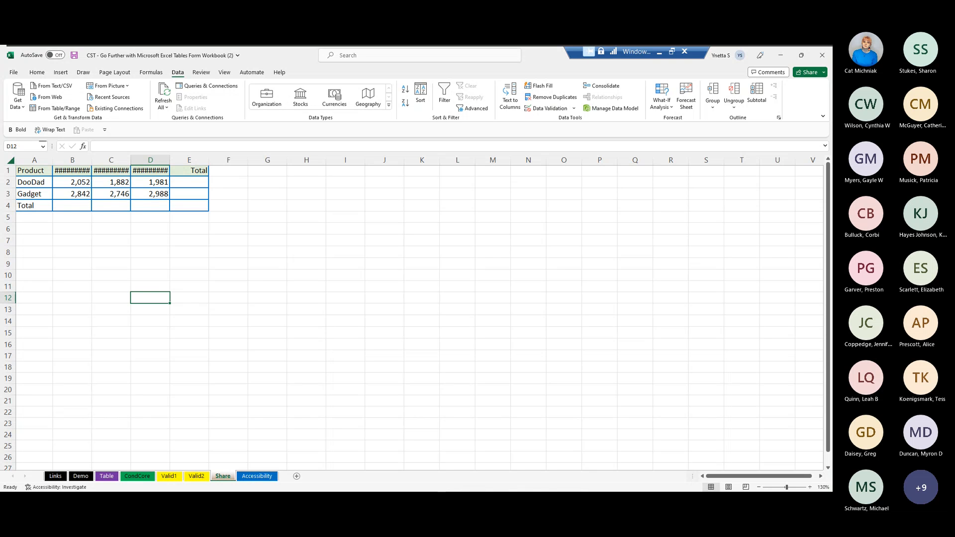
{"action": "left_click", "coordinate": [200, 73]}
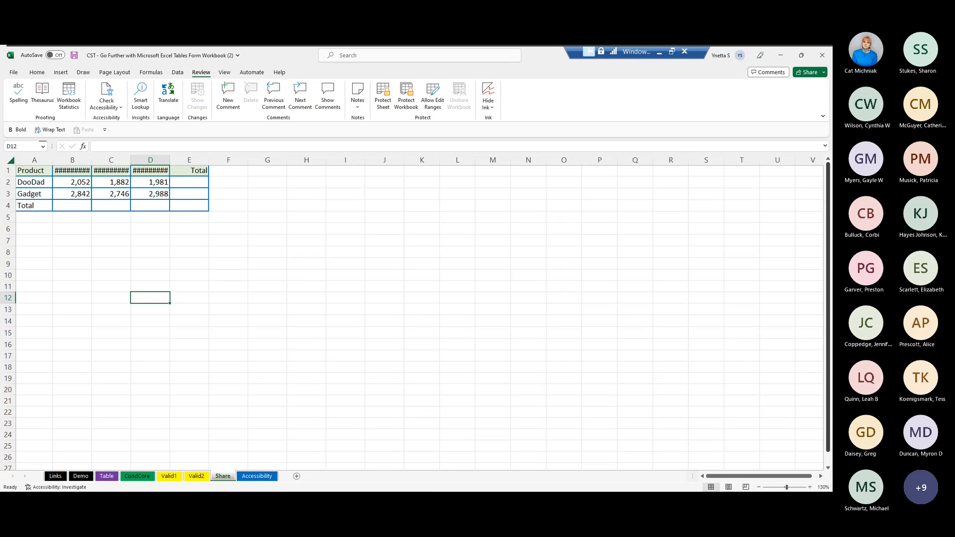
{"action": "left_click", "coordinate": [24, 167]}
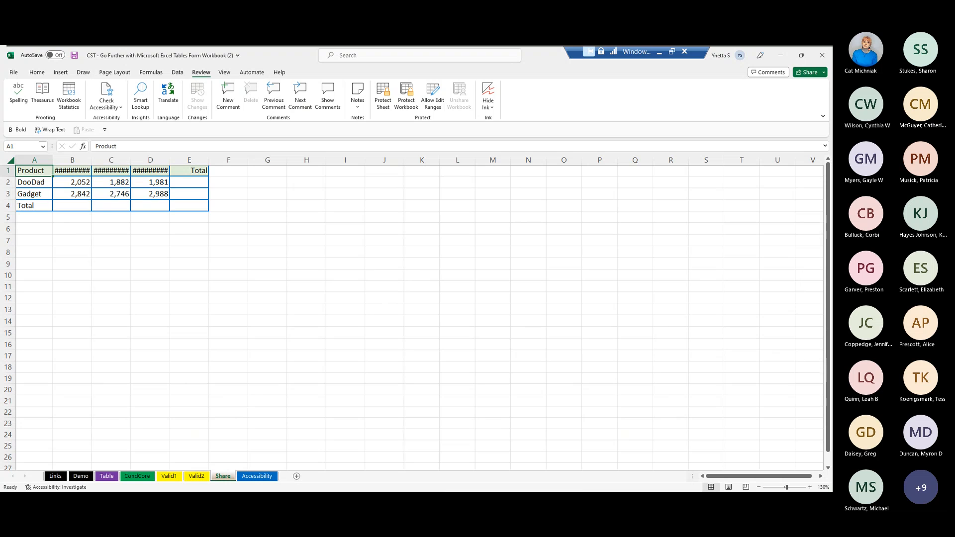
{"action": "left_click", "coordinate": [358, 95]}
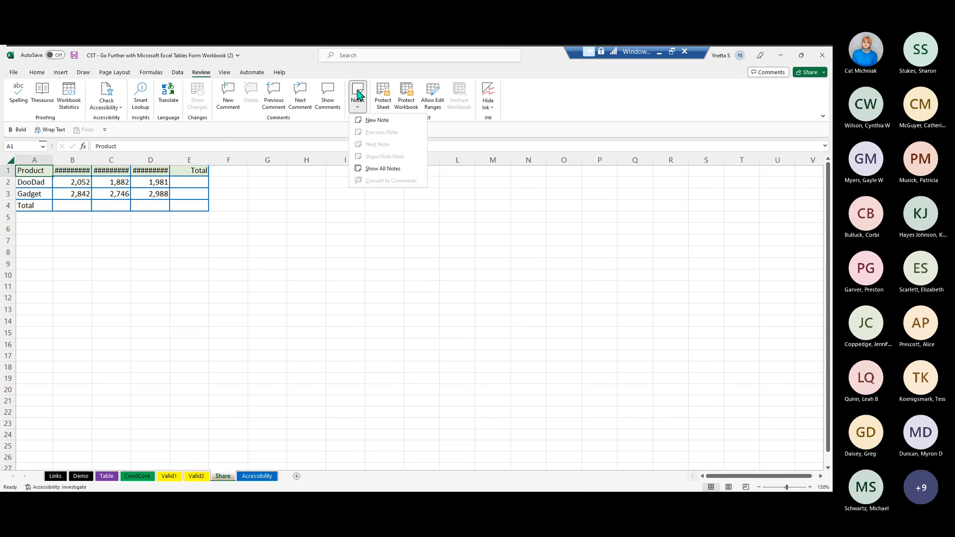
{"action": "left_click", "coordinate": [372, 122]}
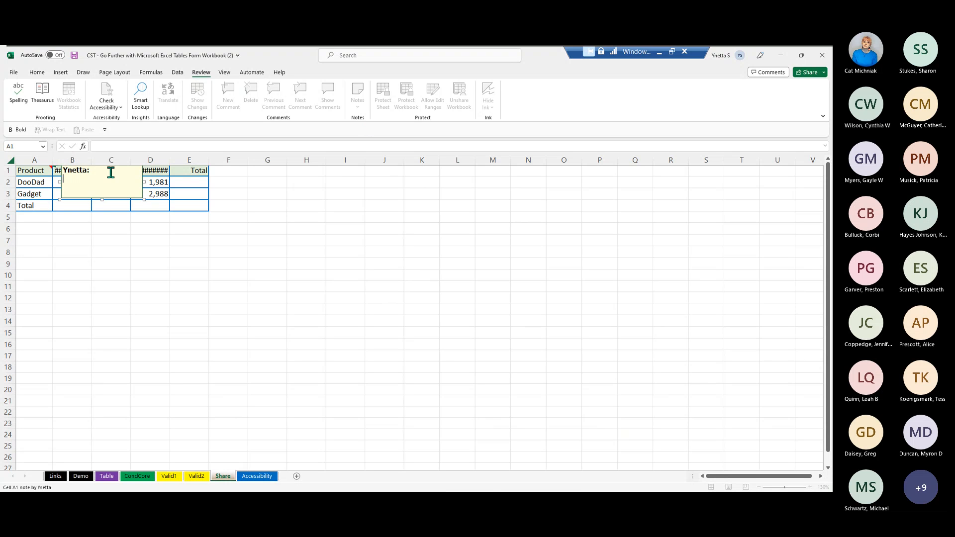
{"action": "type", "text": "Use full product name"}
- Delete the author name from the A1 note, close the note and preview it on the cell
{"action": "double_click", "coordinate": [88, 163]}
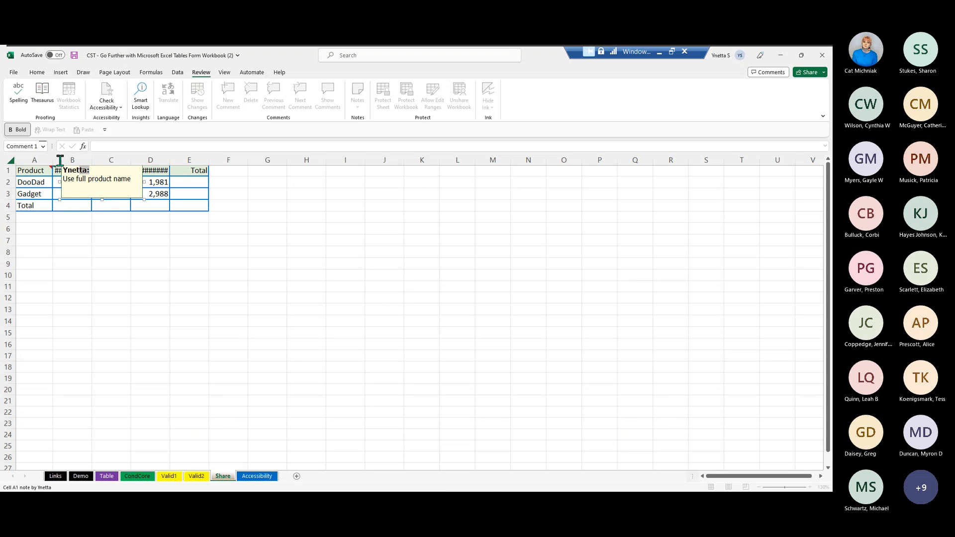
{"action": "key", "text": "BackSpace"}
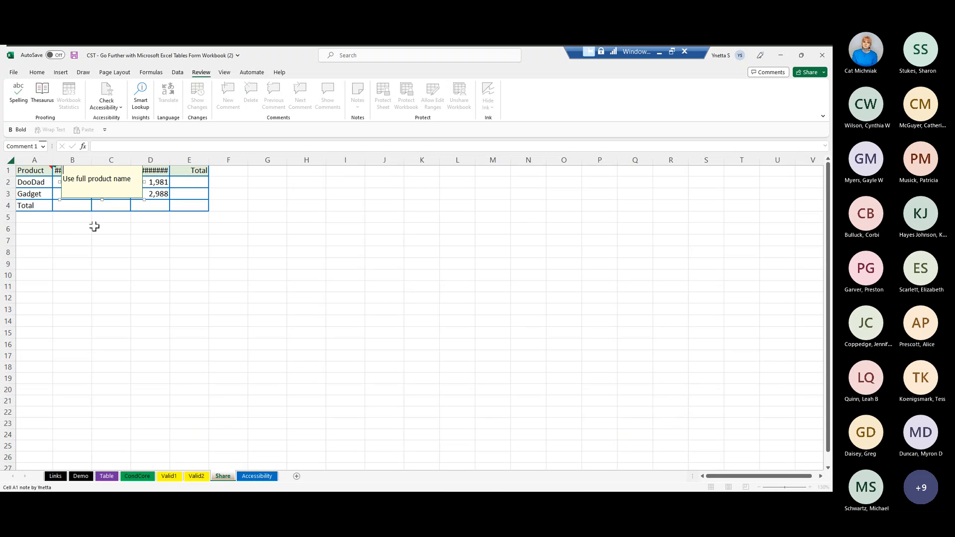
{"action": "left_click", "coordinate": [72, 224]}
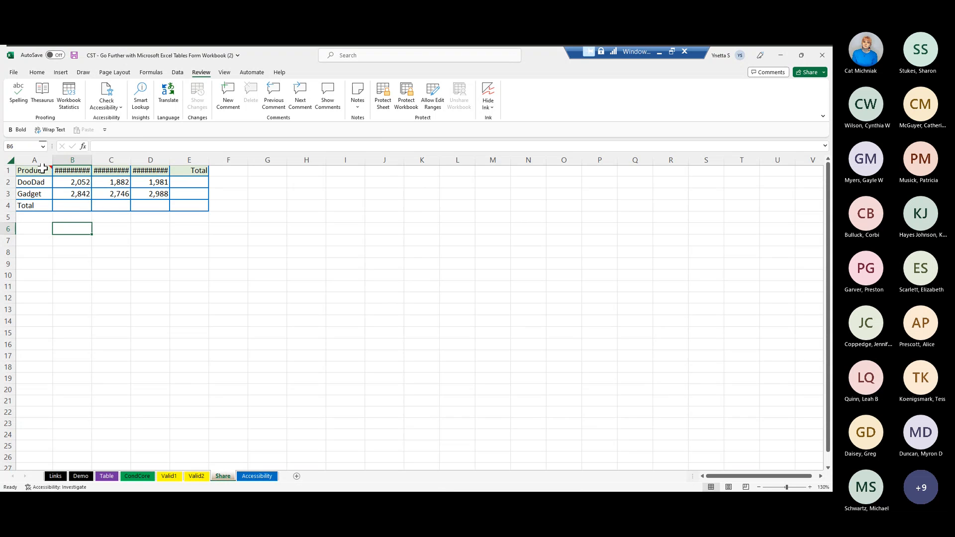
{"action": "mouse_move", "coordinate": [38, 167]}
{"action": "left_click", "coordinate": [188, 180]}
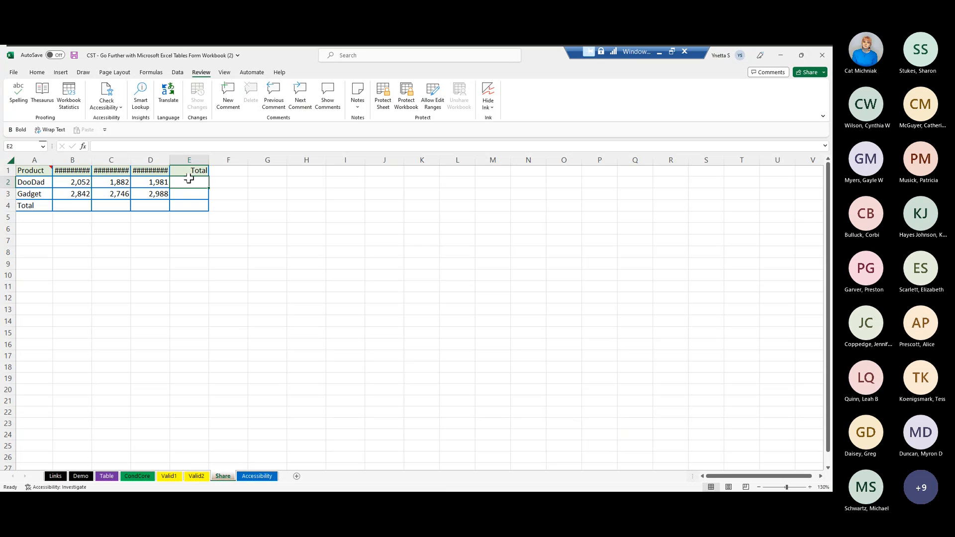
{"action": "left_click", "coordinate": [224, 102]}
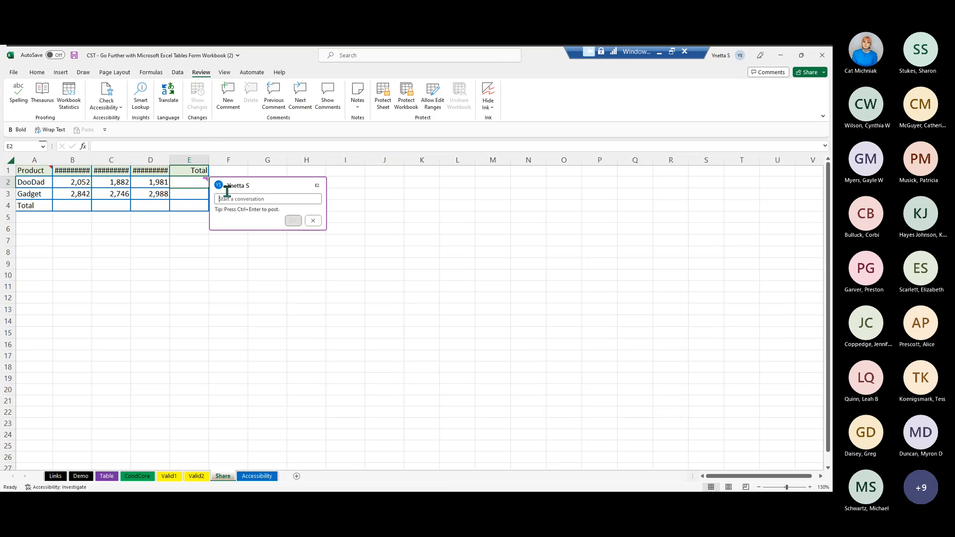
{"action": "type", "text": "@"}
{"action": "left_click", "coordinate": [313, 221]}
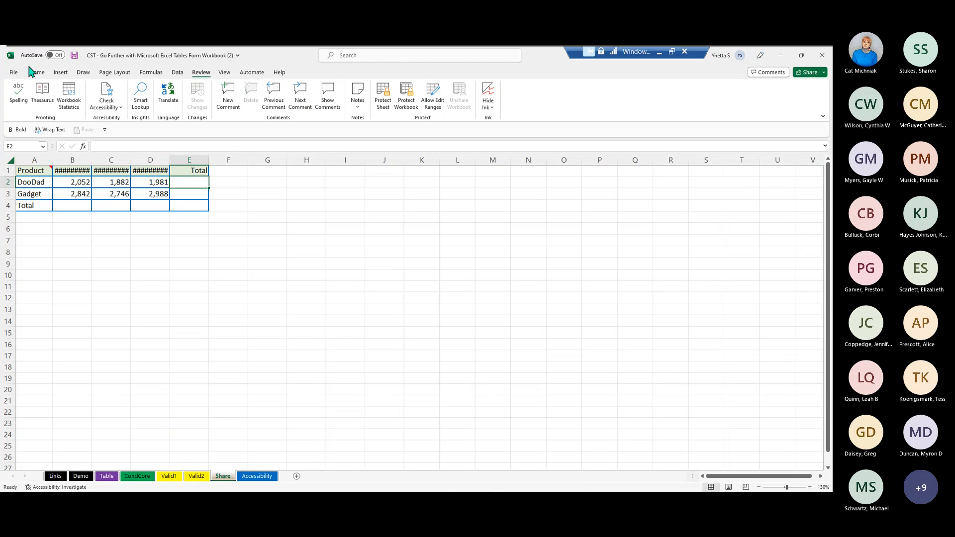
- Save the workbook under its current name in Downloads as an Excel Workbook, replacing the existing file
{"action": "left_click", "coordinate": [14, 73]}
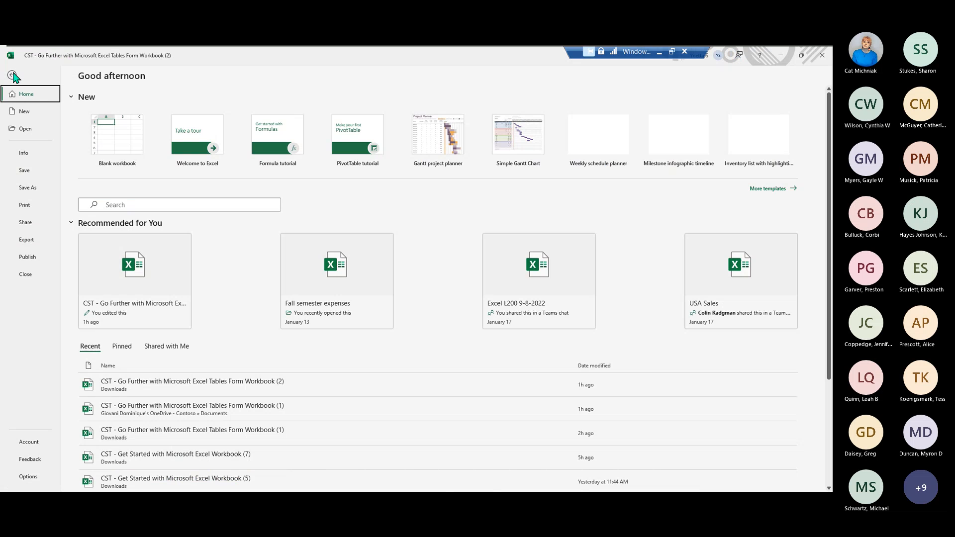
{"action": "left_click", "coordinate": [27, 188]}
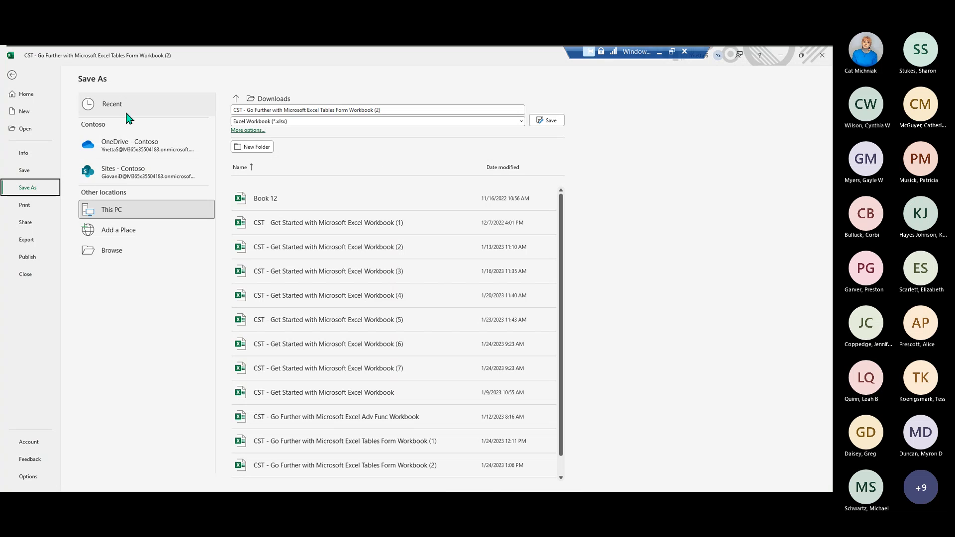
{"action": "left_click", "coordinate": [551, 122]}
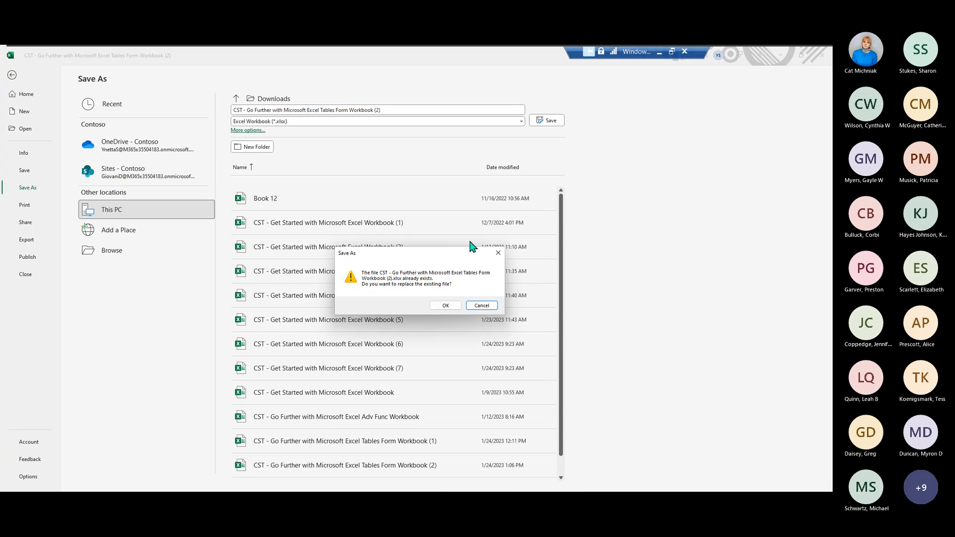
{"action": "left_click", "coordinate": [444, 306]}
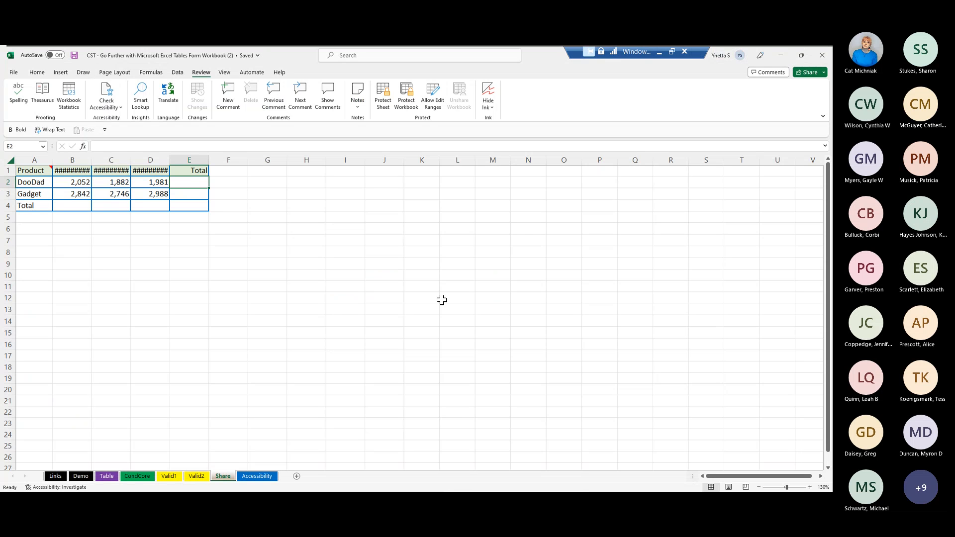
- Turn on AutoSave by uploading the workbook to OneDrive - Contoso
{"action": "left_click", "coordinate": [184, 228]}
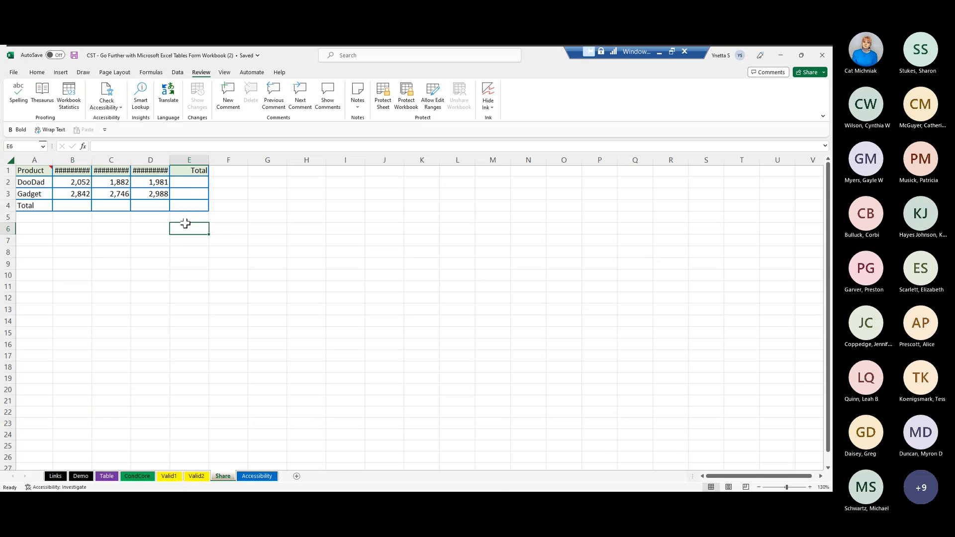
{"action": "left_click", "coordinate": [181, 189]}
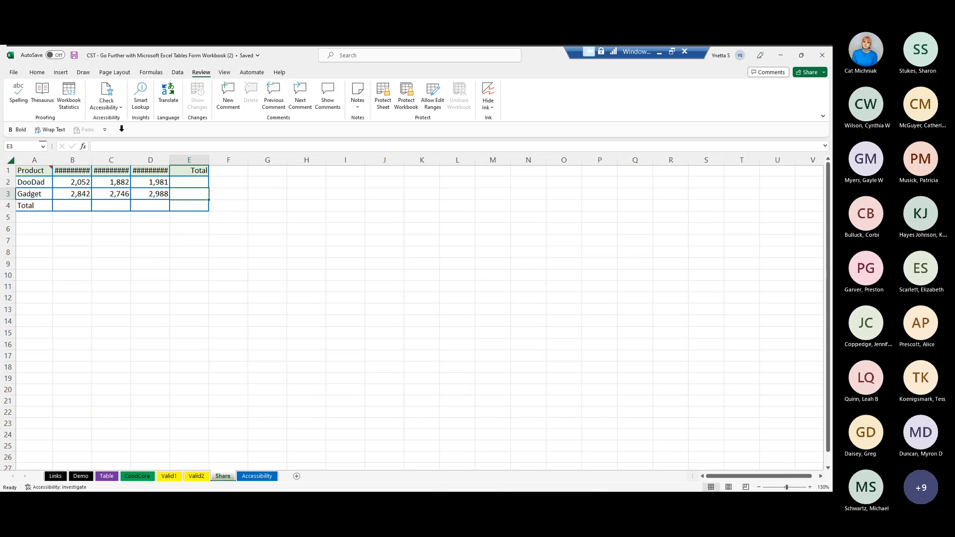
{"action": "left_click", "coordinate": [55, 55]}
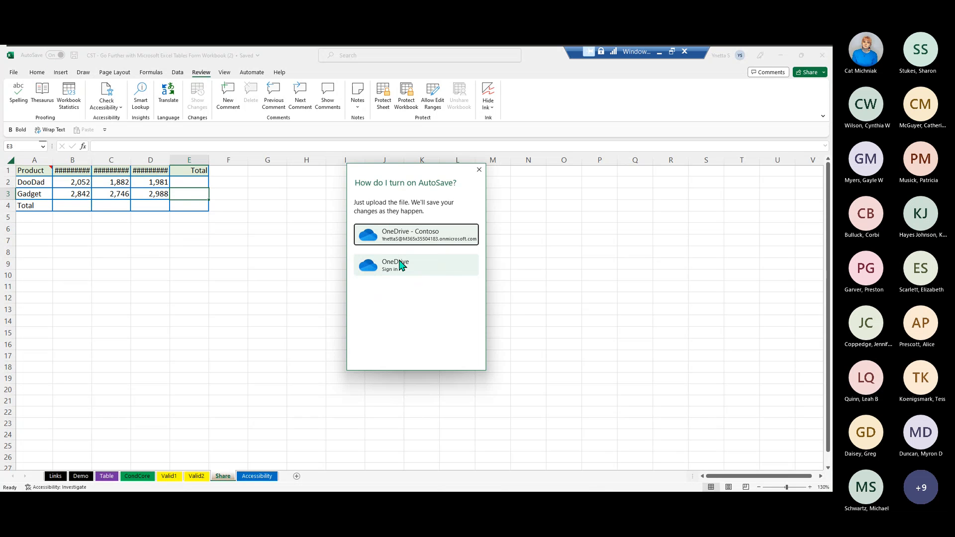
{"action": "left_click", "coordinate": [394, 239]}
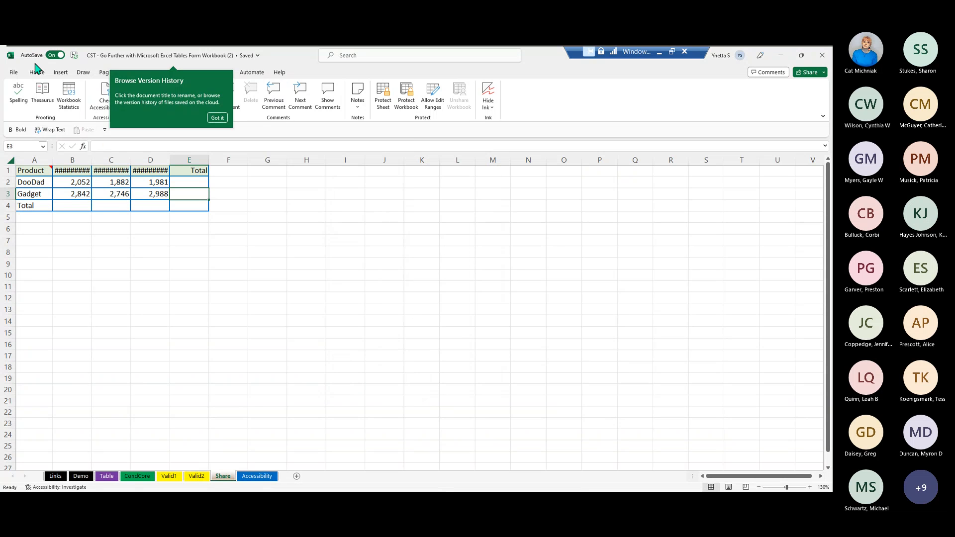
{"action": "left_click", "coordinate": [191, 182]}
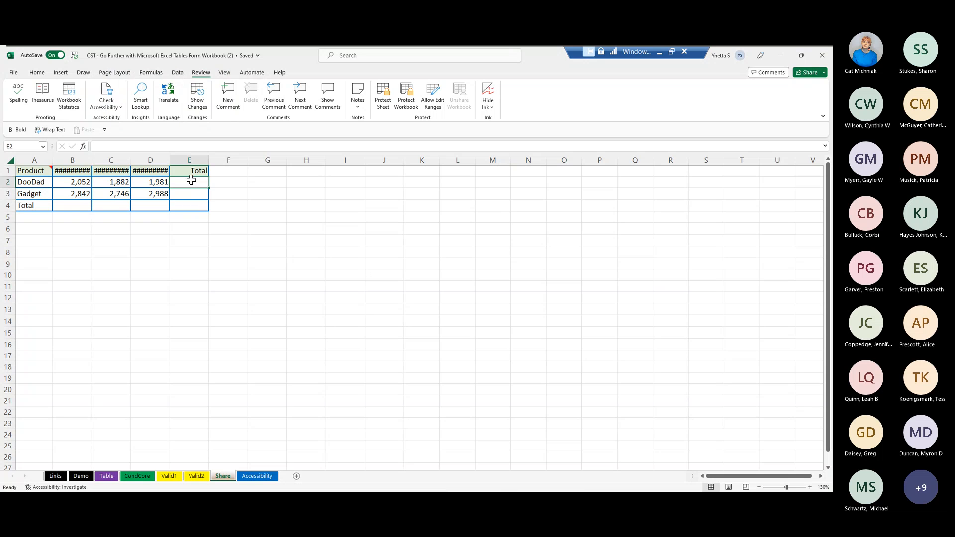
{"action": "left_click", "coordinate": [228, 97]}
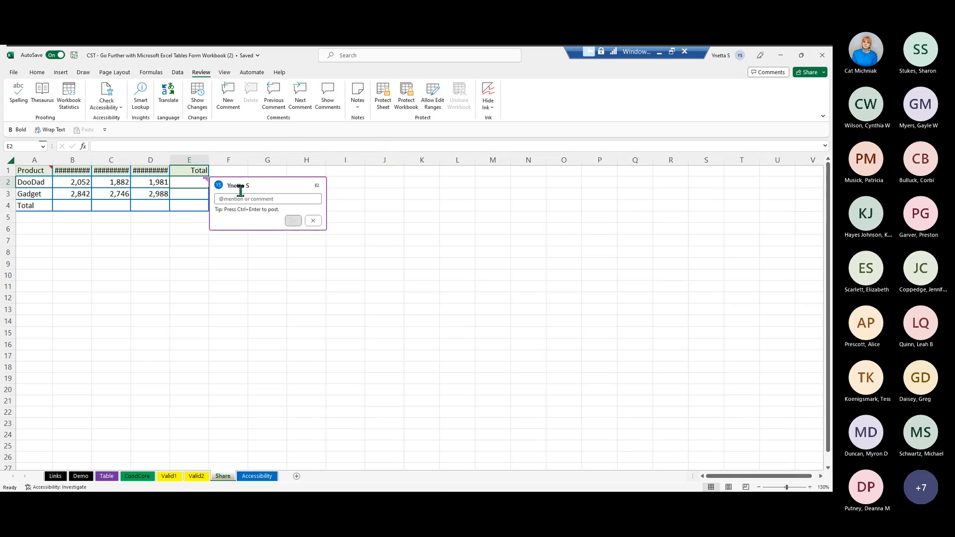
{"action": "type", "text": "@"}
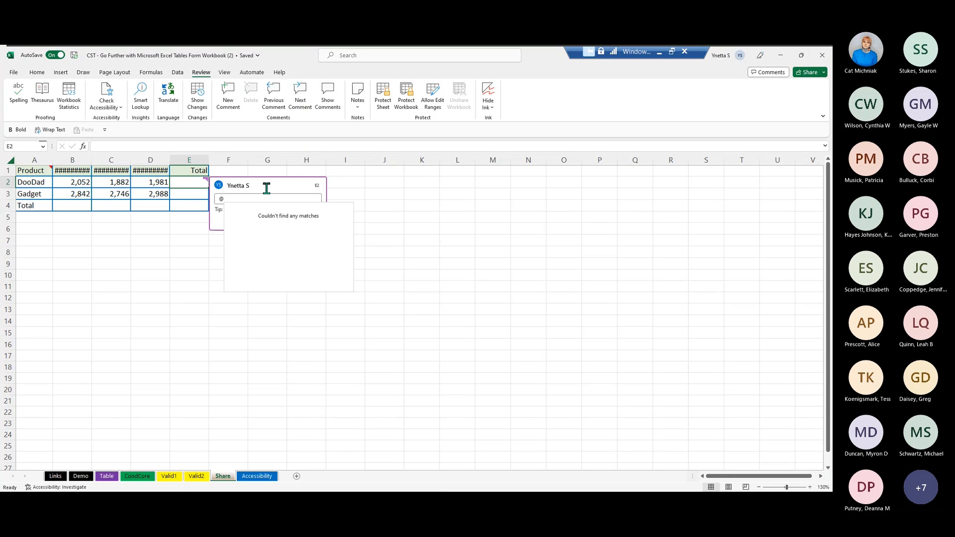
{"action": "type", "text": "ca"}
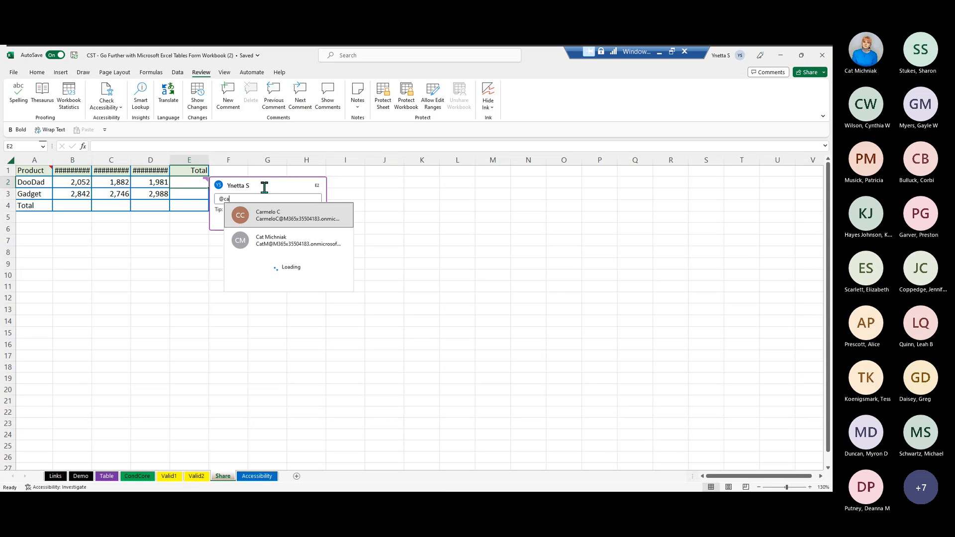
{"action": "left_click", "coordinate": [273, 247]}
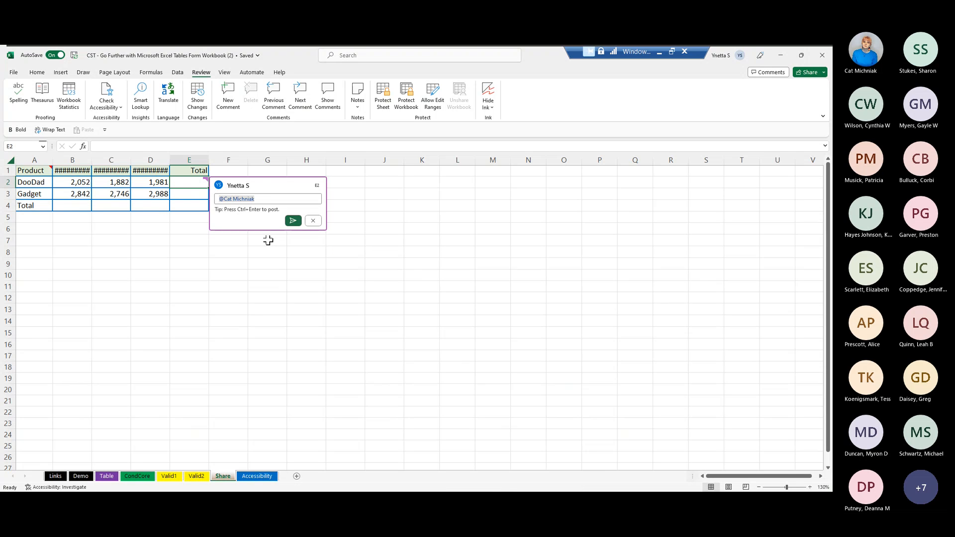
{"action": "type", "text": "please calcualte"}
{"action": "left_click", "coordinate": [293, 222]}
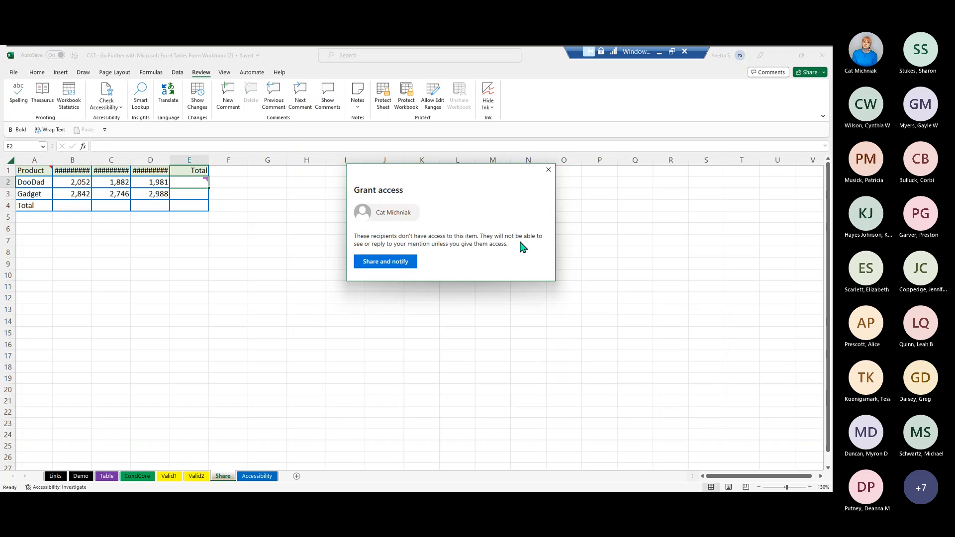
- Share the workbook with the mentioned colleague and notify them of the comment
{"action": "left_click", "coordinate": [370, 263]}
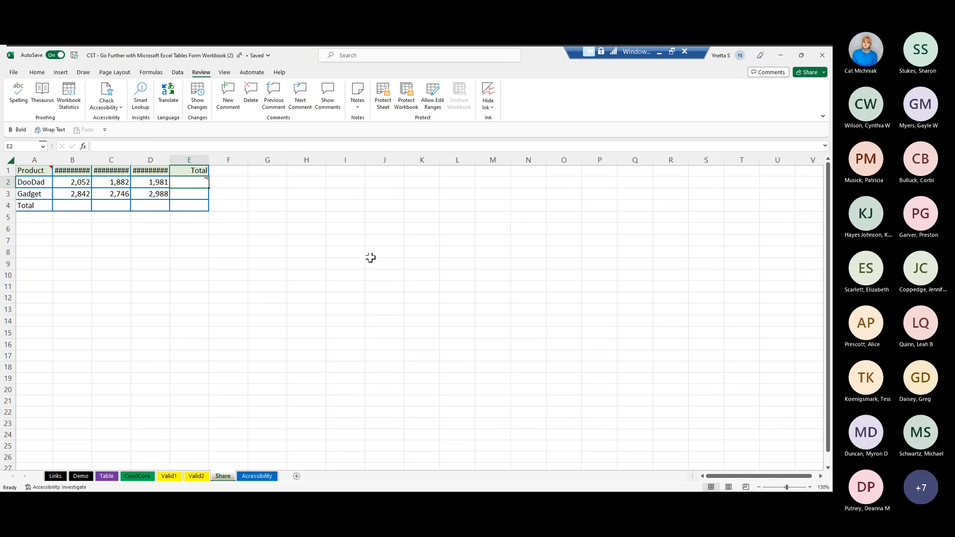
- View the change history for the whole workbook and close it
{"action": "mouse_move", "coordinate": [184, 180]}
{"action": "left_click", "coordinate": [201, 98]}
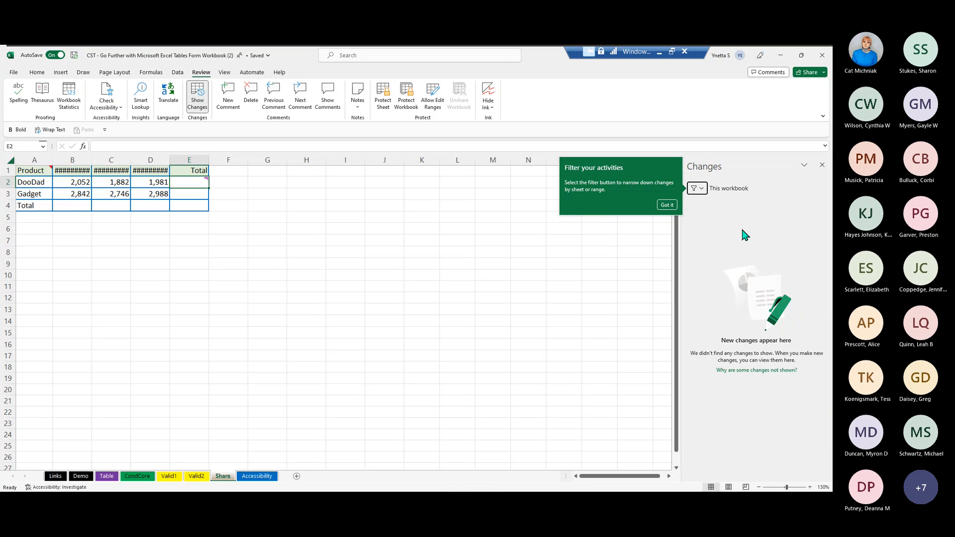
{"action": "left_click", "coordinate": [821, 166]}
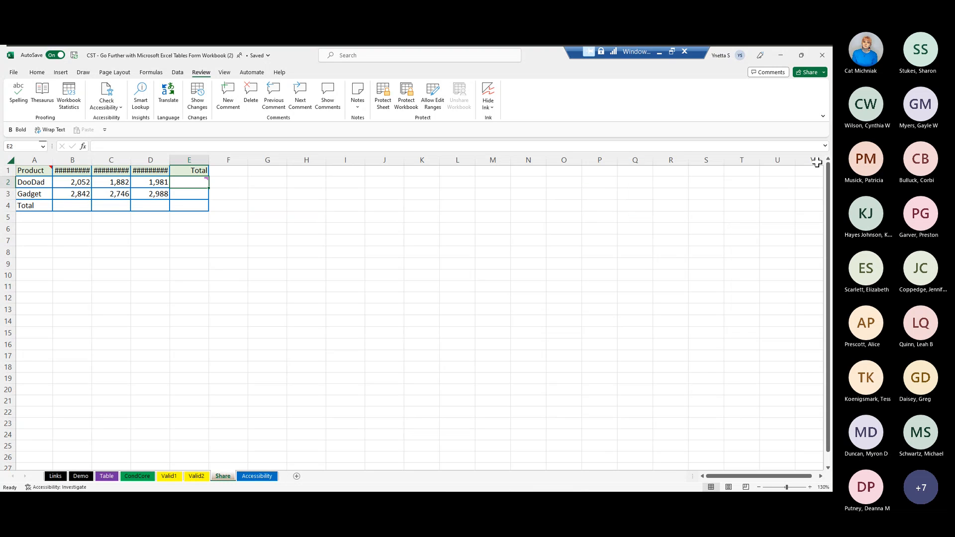
- Begin sharing the workbook by link, add a Finance Associate as recipient and display the recipient's permission options
{"action": "left_click", "coordinate": [811, 74]}
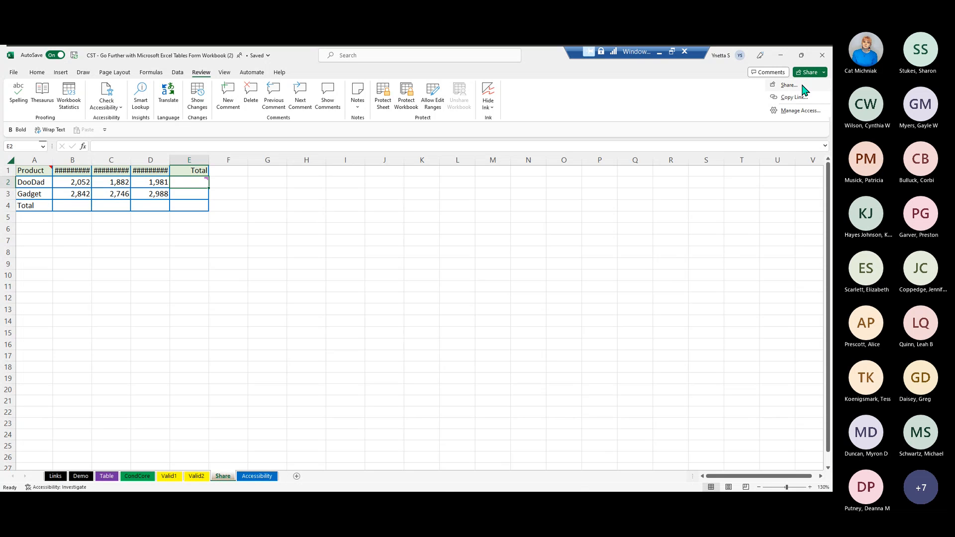
{"action": "left_click", "coordinate": [802, 86]}
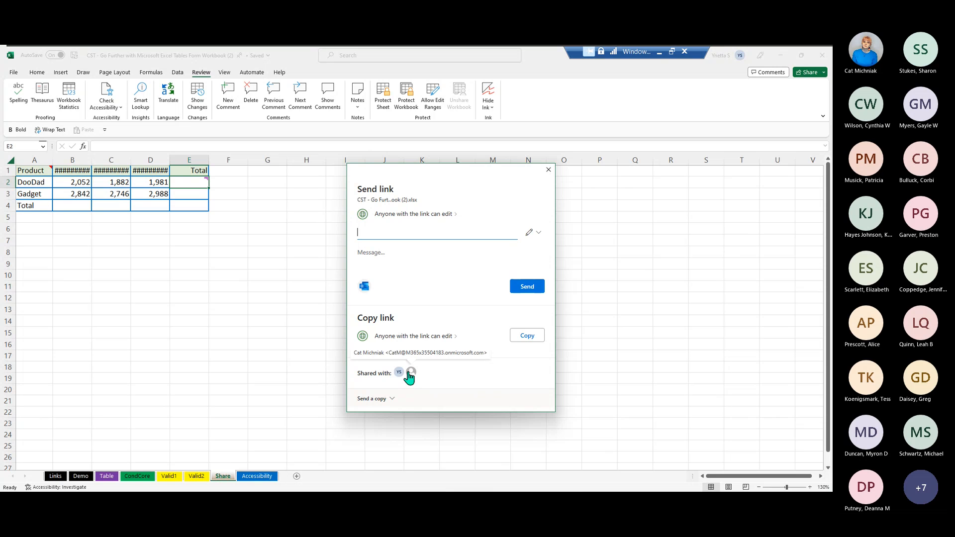
{"action": "mouse_move", "coordinate": [398, 379]}
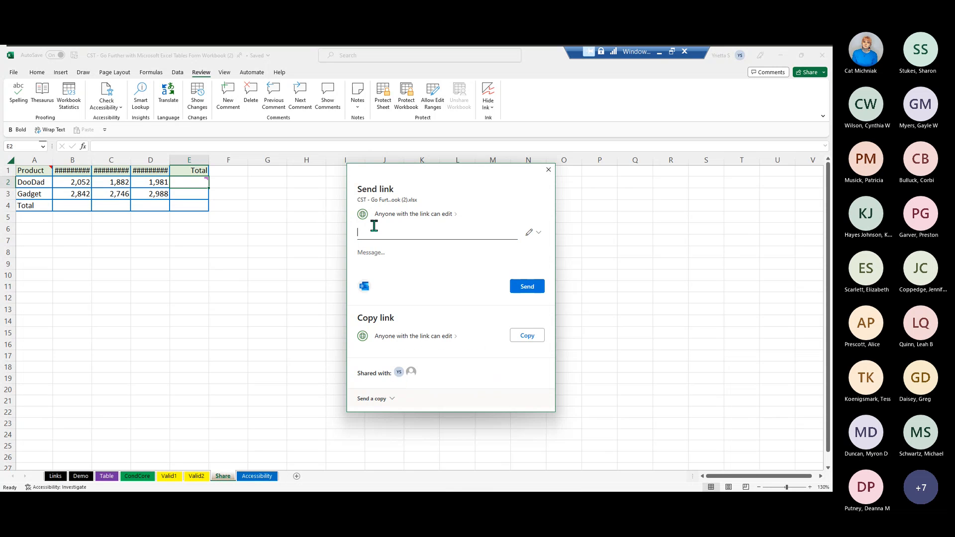
{"action": "type", "text": "ca"}
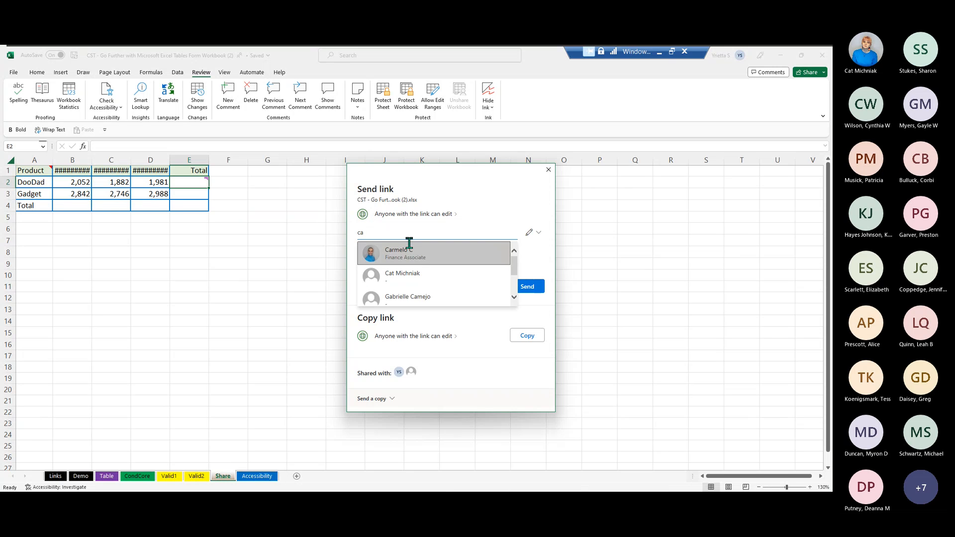
{"action": "left_click", "coordinate": [409, 243]}
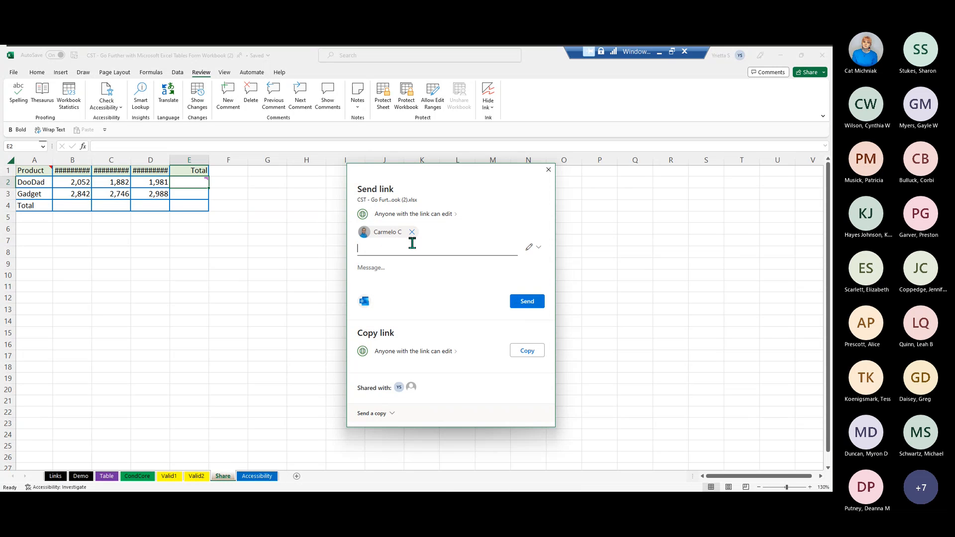
{"action": "left_click", "coordinate": [533, 252]}
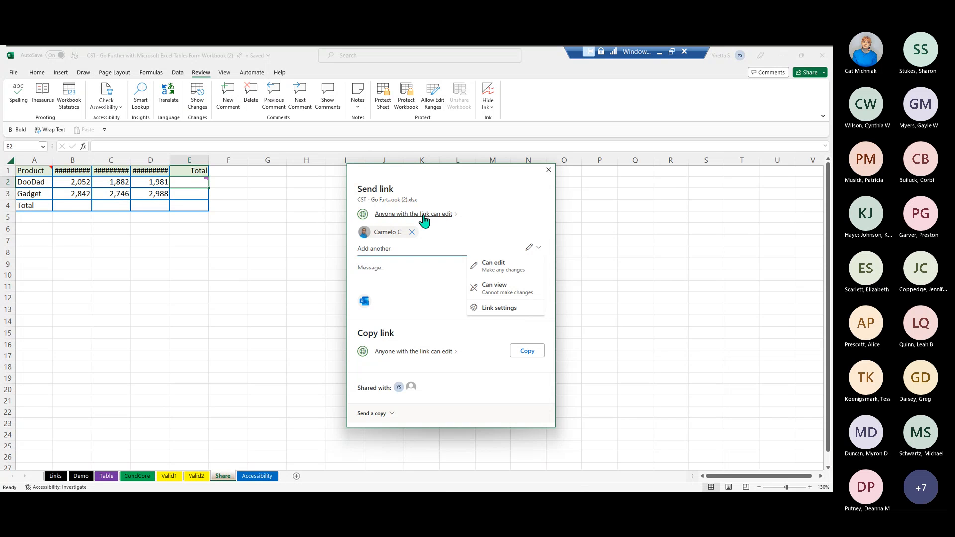
- Try limiting the sharing link to Specific people with Can view permission, then cancel the link settings and close sharing without sending
{"action": "left_click", "coordinate": [448, 219]}
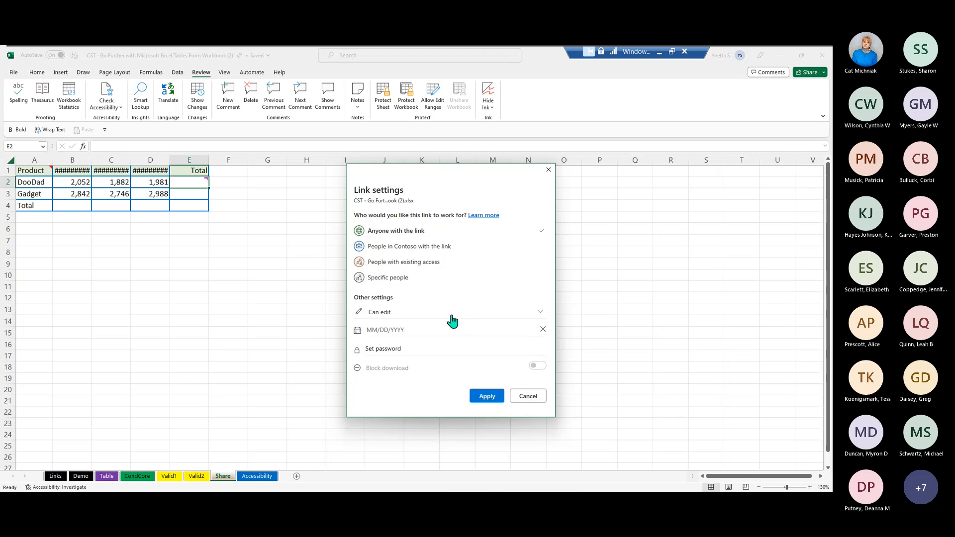
{"action": "left_click", "coordinate": [397, 263]}
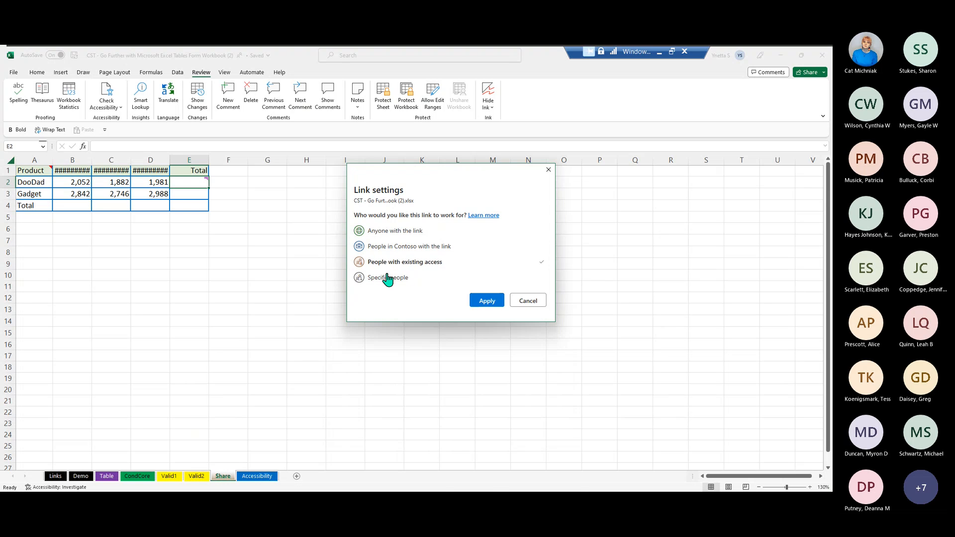
{"action": "left_click", "coordinate": [390, 279]}
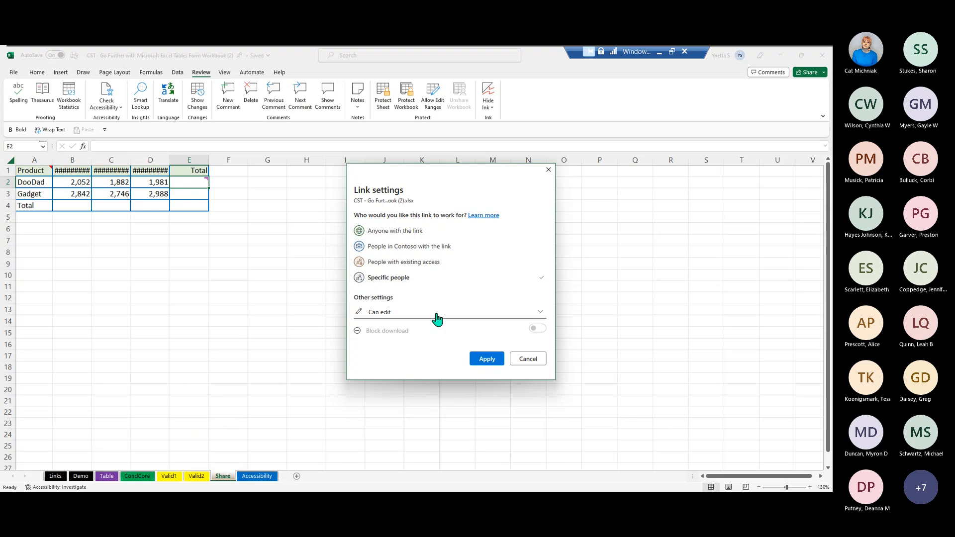
{"action": "left_click", "coordinate": [535, 319]}
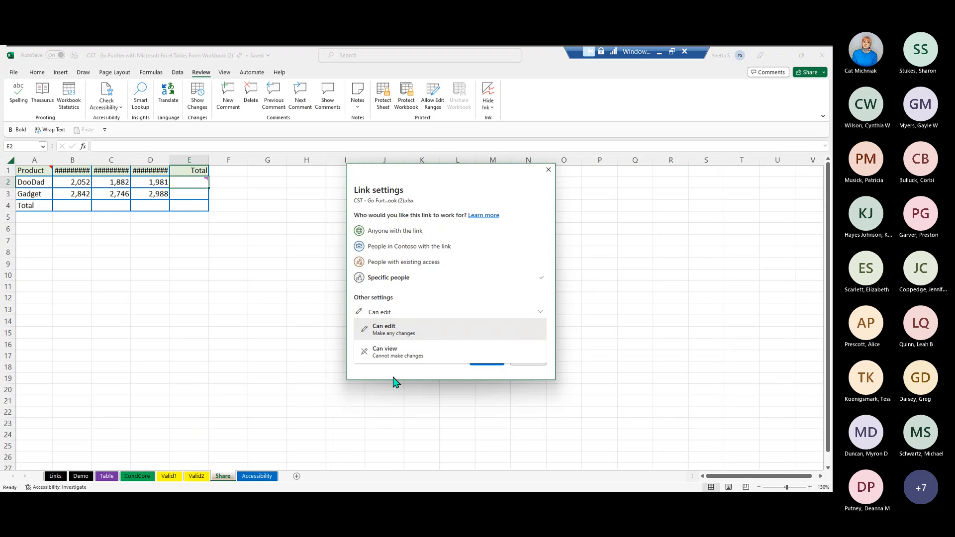
{"action": "left_click", "coordinate": [405, 358]}
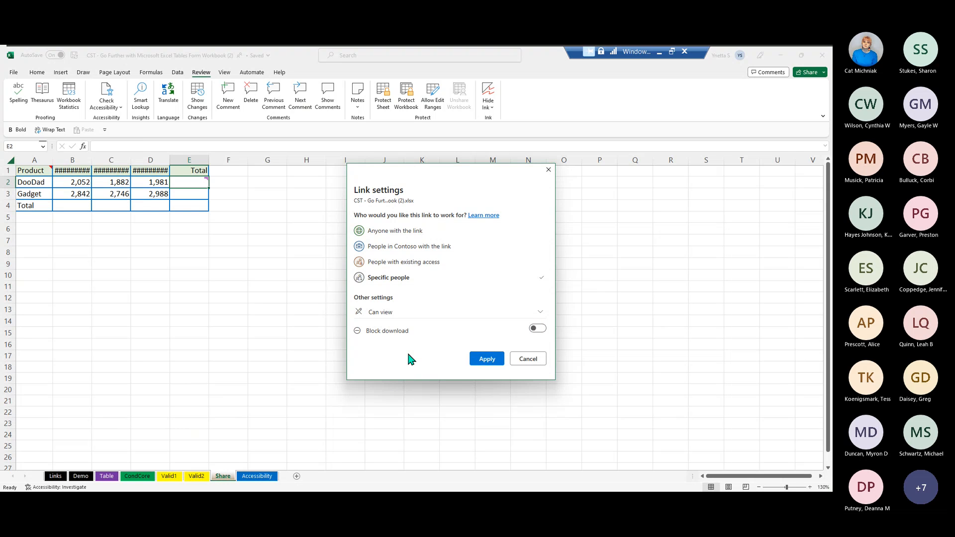
{"action": "left_click", "coordinate": [531, 337]}
{"action": "left_click", "coordinate": [525, 364]}
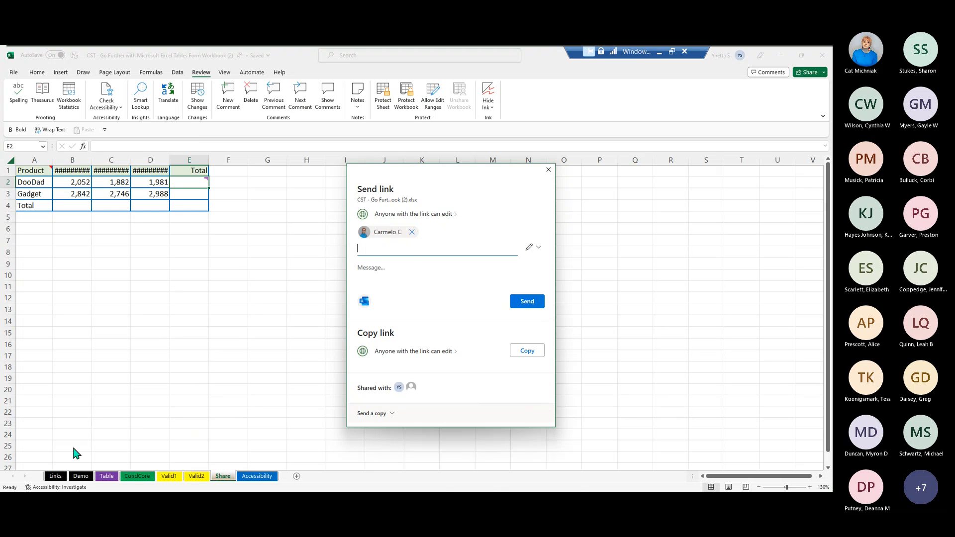
{"action": "left_click", "coordinate": [549, 169]}
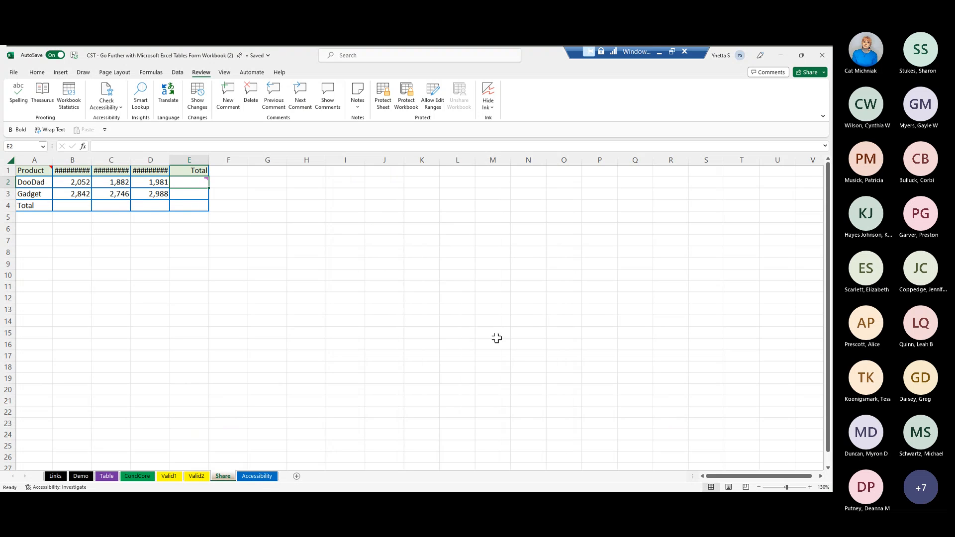
- Open the Accessibility sheet and view the Accessibility Checker entry among the status bar options
{"action": "left_click", "coordinate": [258, 478]}
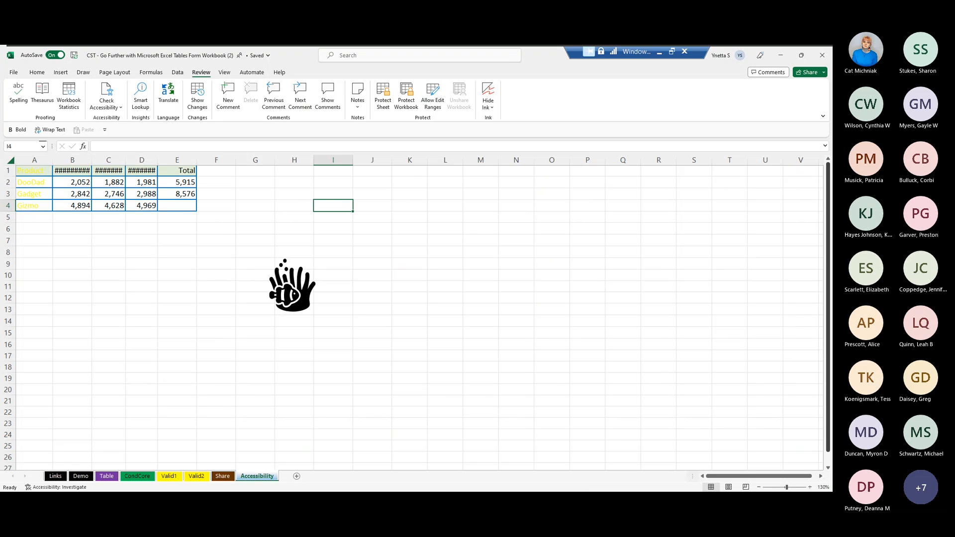
{"action": "right_click", "coordinate": [38, 489]}
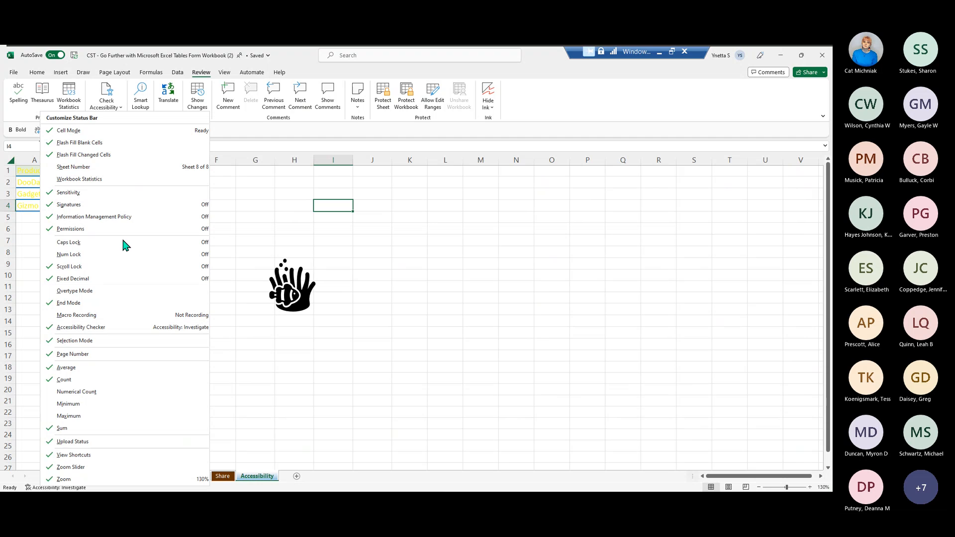
{"action": "left_click", "coordinate": [557, 108]}
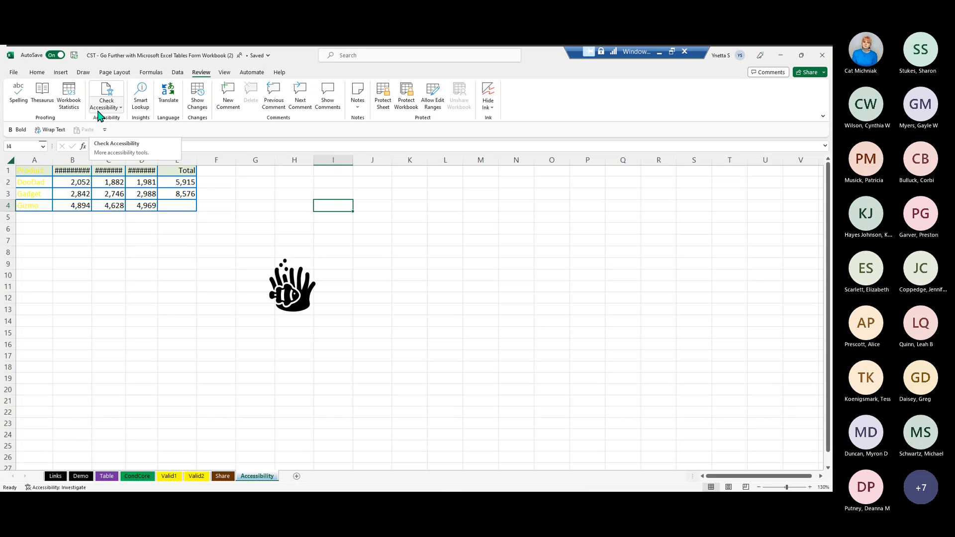
- Look up Check Accessibility among the workbook's issue checks, return to the sheet and view the status bar options again
{"action": "left_click", "coordinate": [13, 73]}
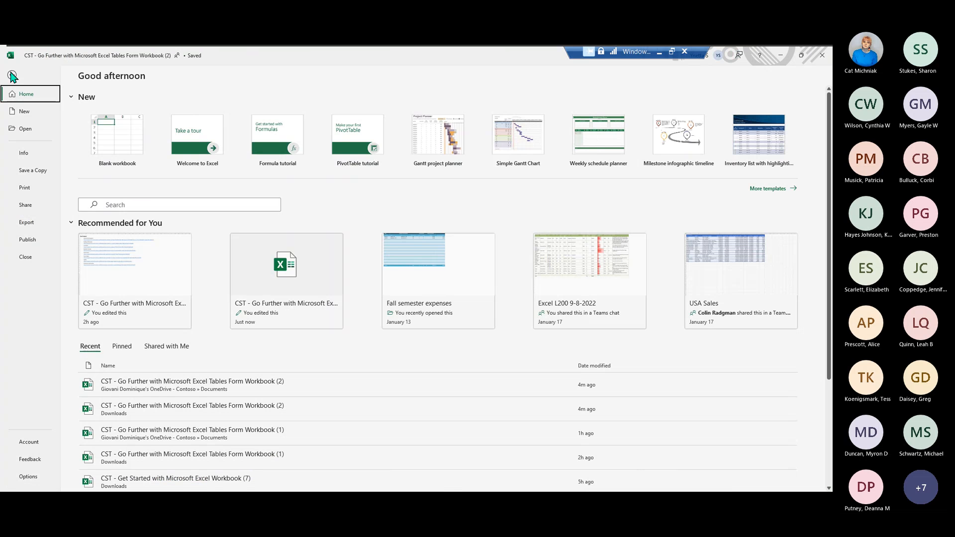
{"action": "left_click", "coordinate": [29, 158]}
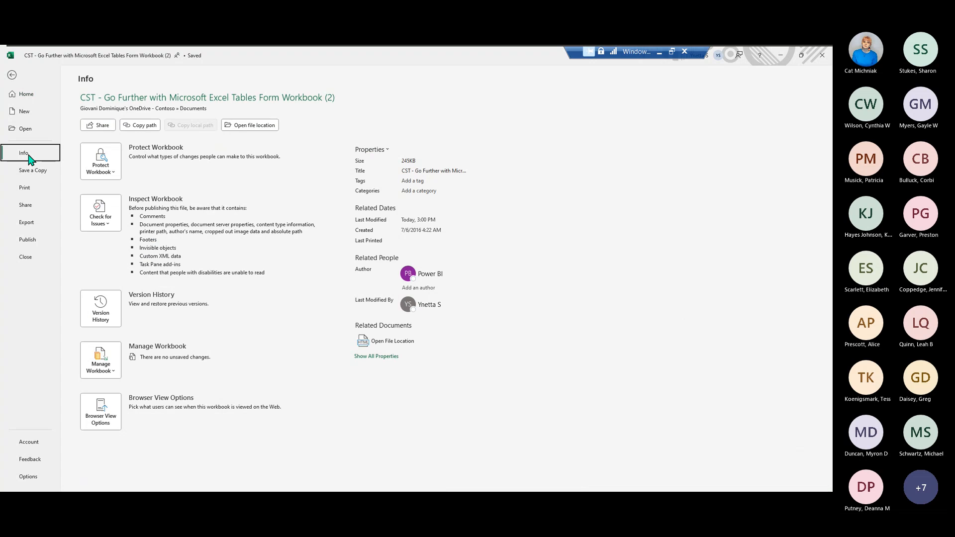
{"action": "left_click", "coordinate": [110, 228]}
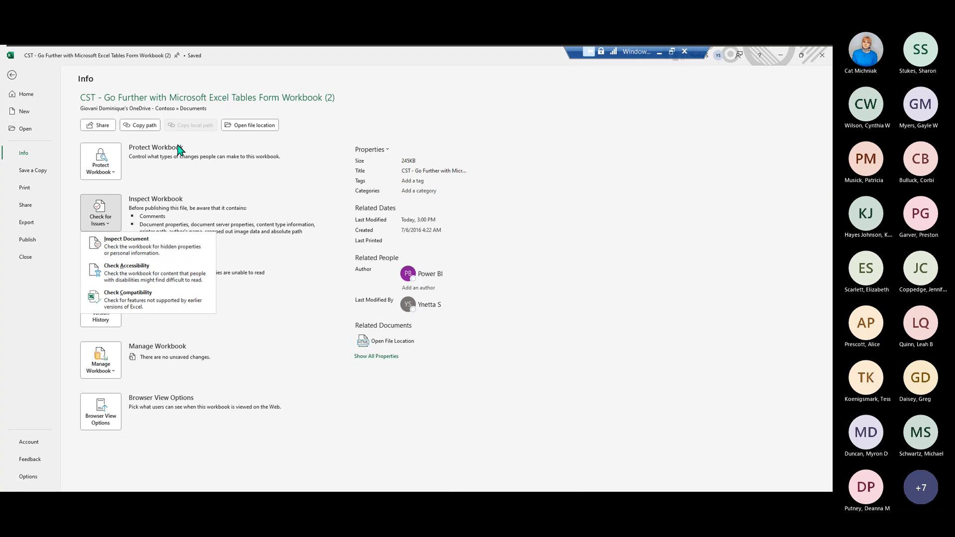
{"action": "left_click", "coordinate": [13, 76]}
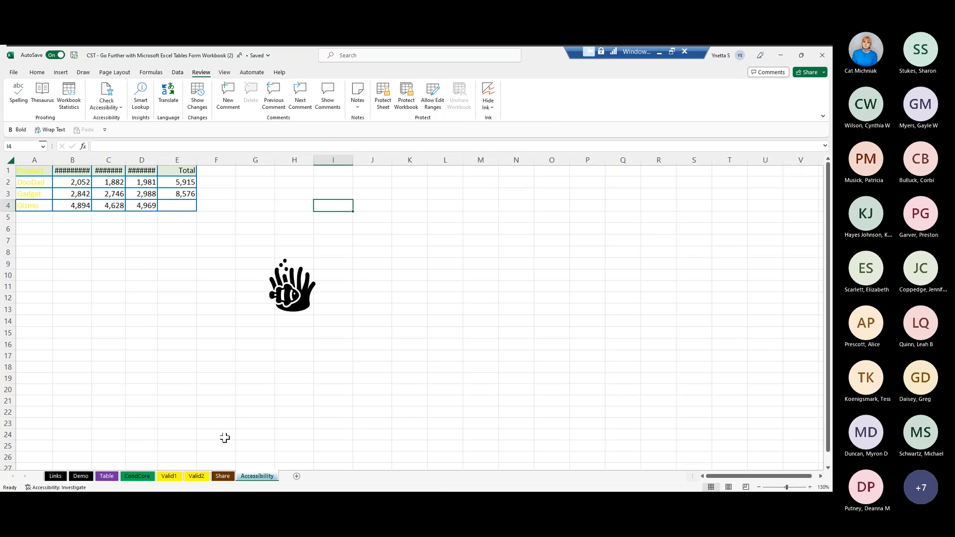
{"action": "right_click", "coordinate": [69, 490]}
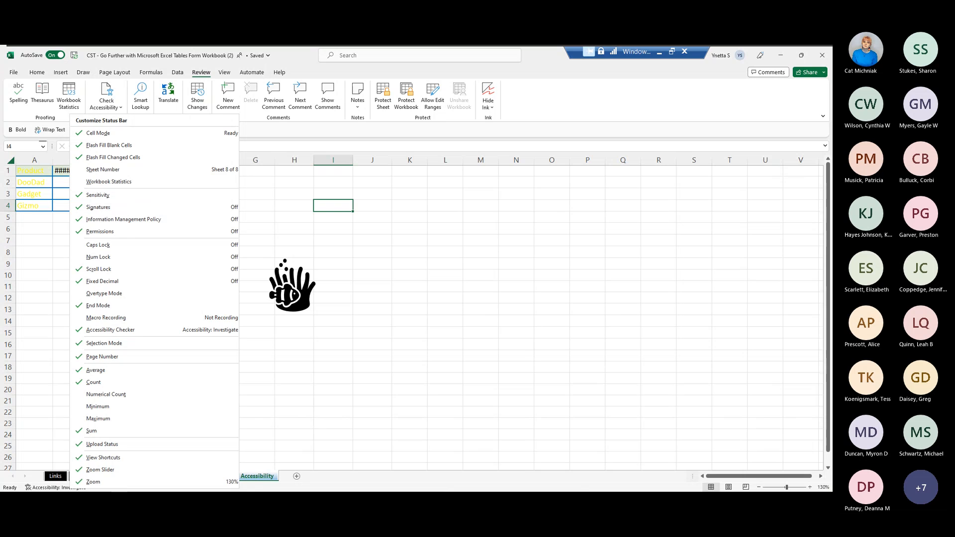
{"action": "left_click", "coordinate": [257, 487]}
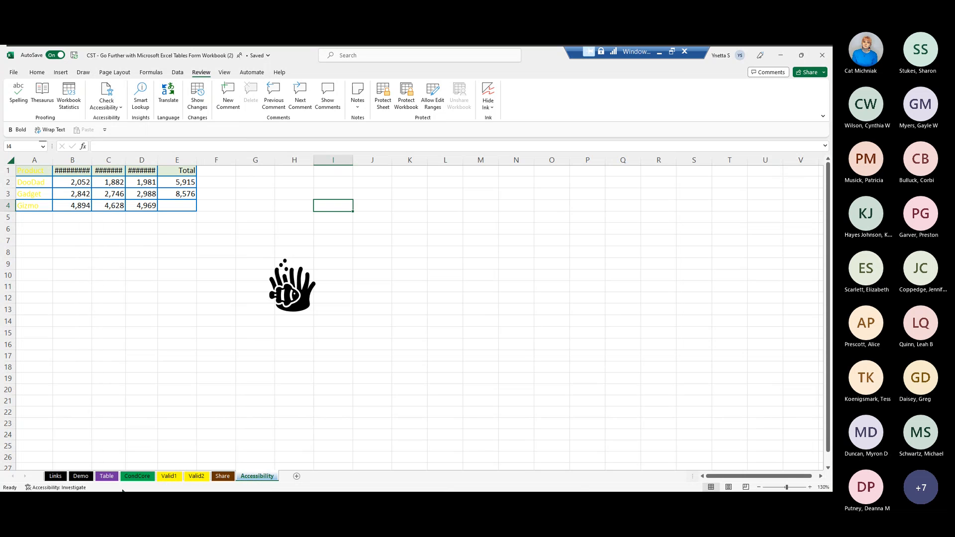
- Run the accessibility check and expand the Missing Object Description and Hard-to-read Text Contrast results
{"action": "left_click", "coordinate": [76, 488]}
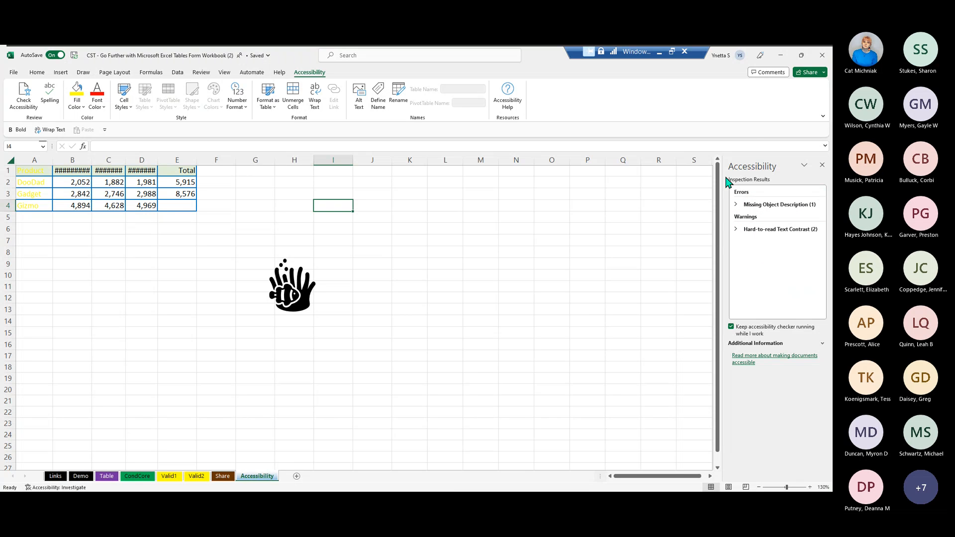
{"action": "left_click", "coordinate": [737, 230]}
{"action": "left_click", "coordinate": [737, 205]}
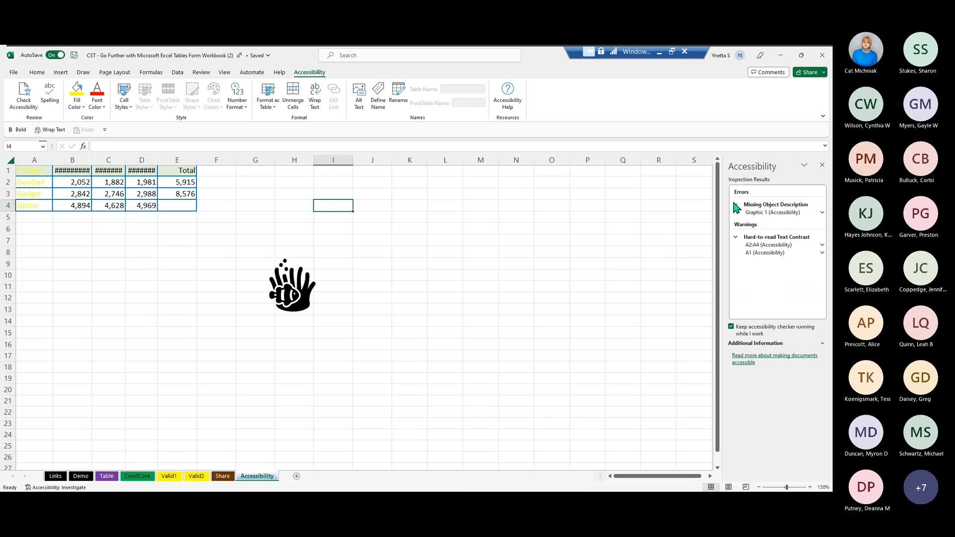
- Add the alt text "Clown Fish" to the flagged Graphic 1 and close the alt text editor
{"action": "left_click", "coordinate": [783, 214]}
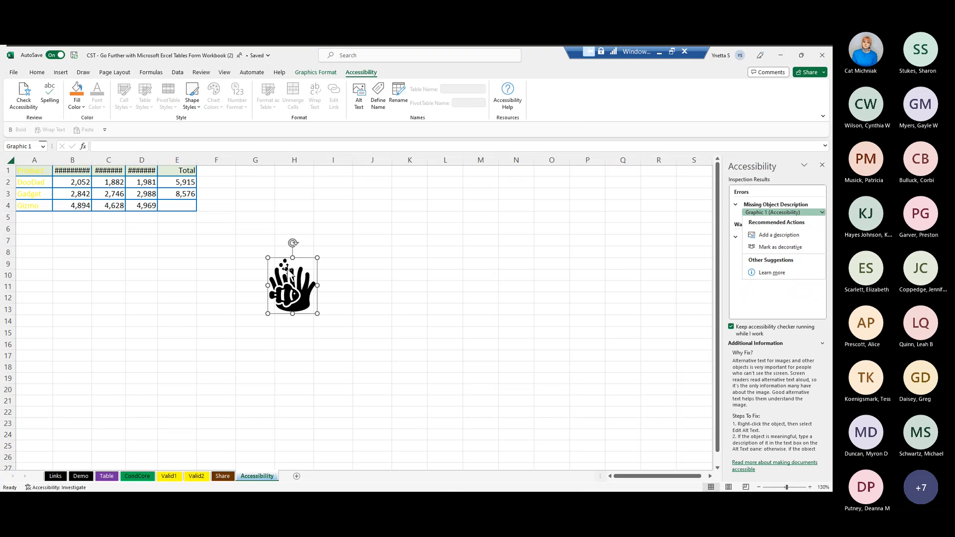
{"action": "right_click", "coordinate": [296, 287]}
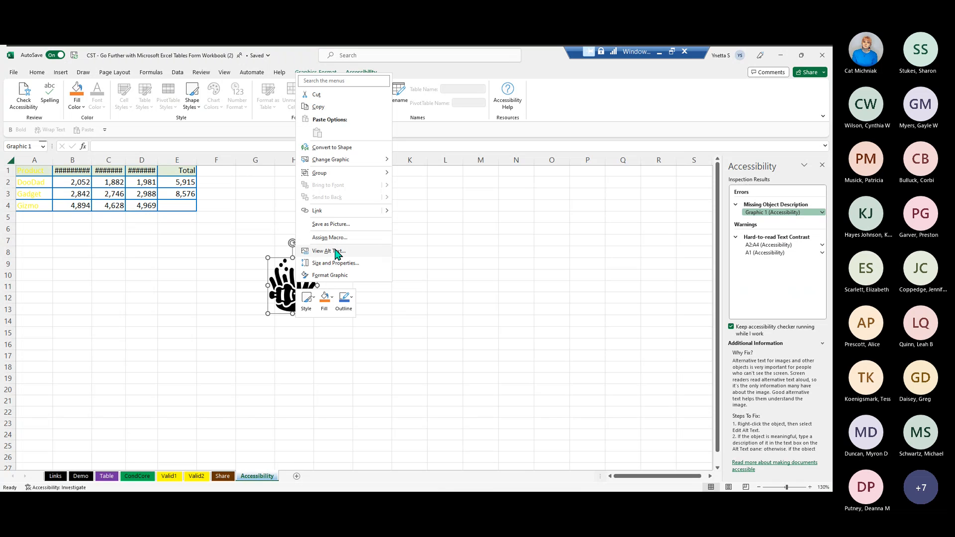
{"action": "left_click", "coordinate": [332, 252]}
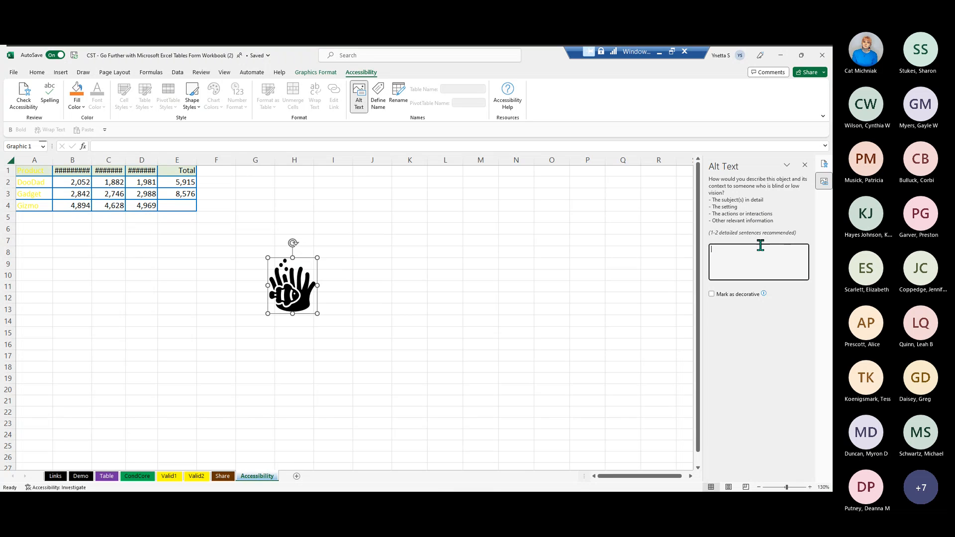
{"action": "type", "text": "Clown Fish"}
{"action": "left_click", "coordinate": [658, 274]}
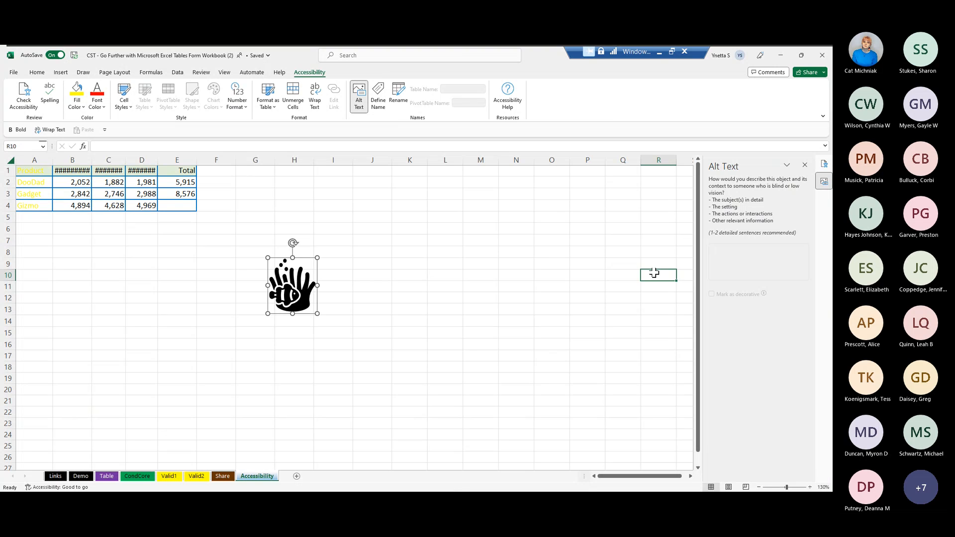
{"action": "left_click", "coordinate": [805, 165]}
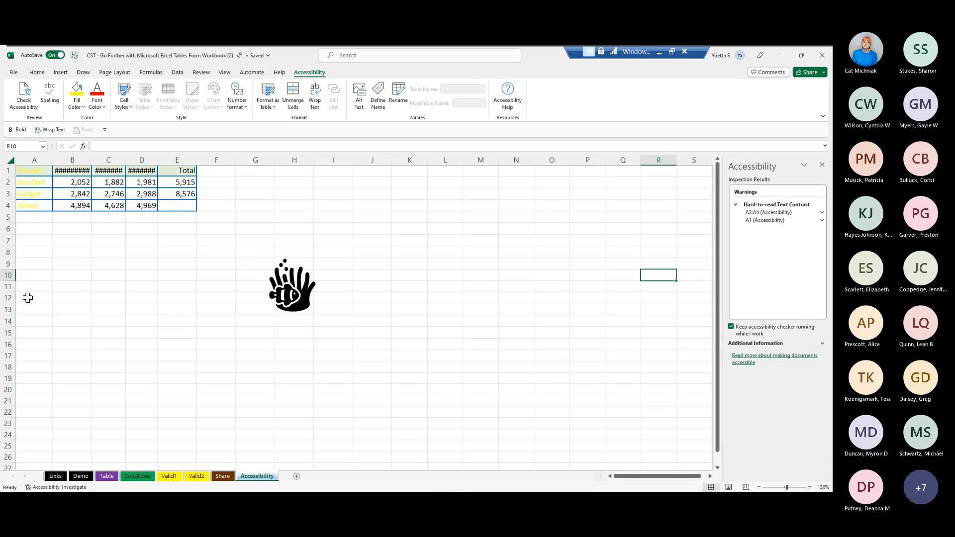
- Set the font color of the product names in A1:A4 to Automatic to fix the text contrast
{"action": "left_click_drag", "start_coordinate": [16, 169], "coordinate": [22, 197]}
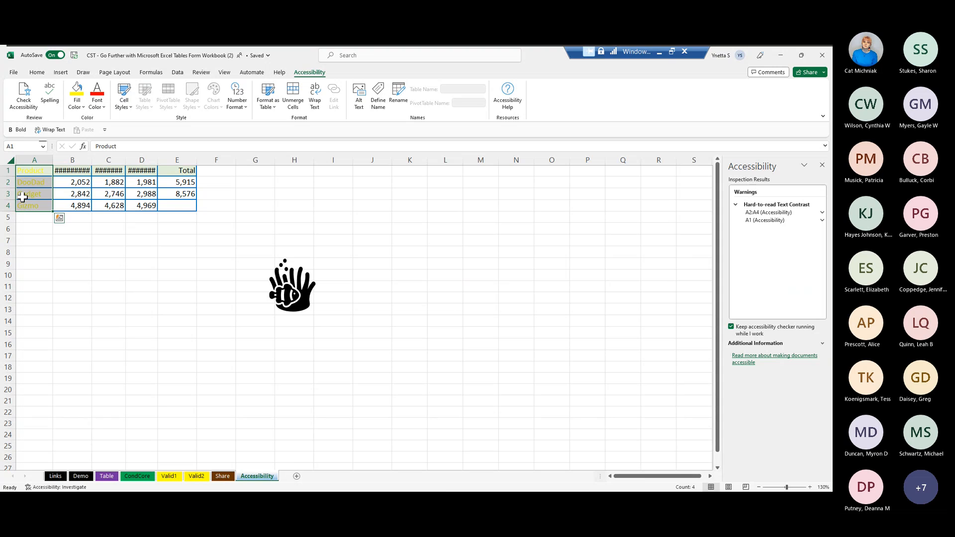
{"action": "left_click", "coordinate": [104, 107]}
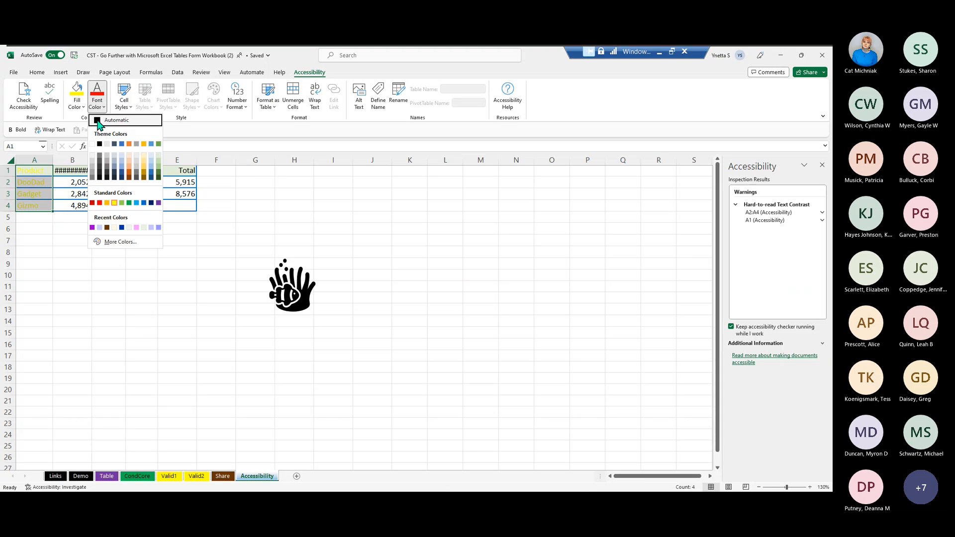
{"action": "left_click", "coordinate": [105, 120]}
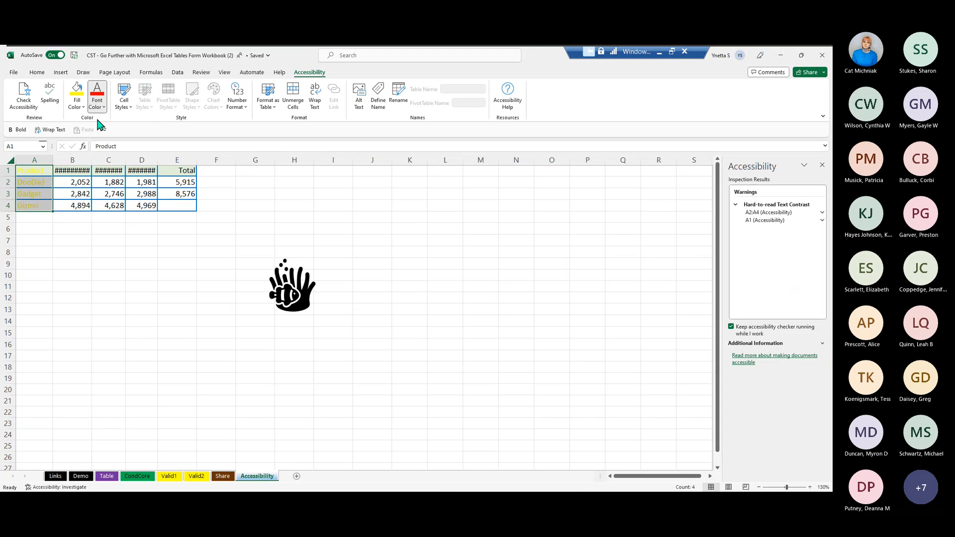
{"action": "left_click", "coordinate": [96, 247]}
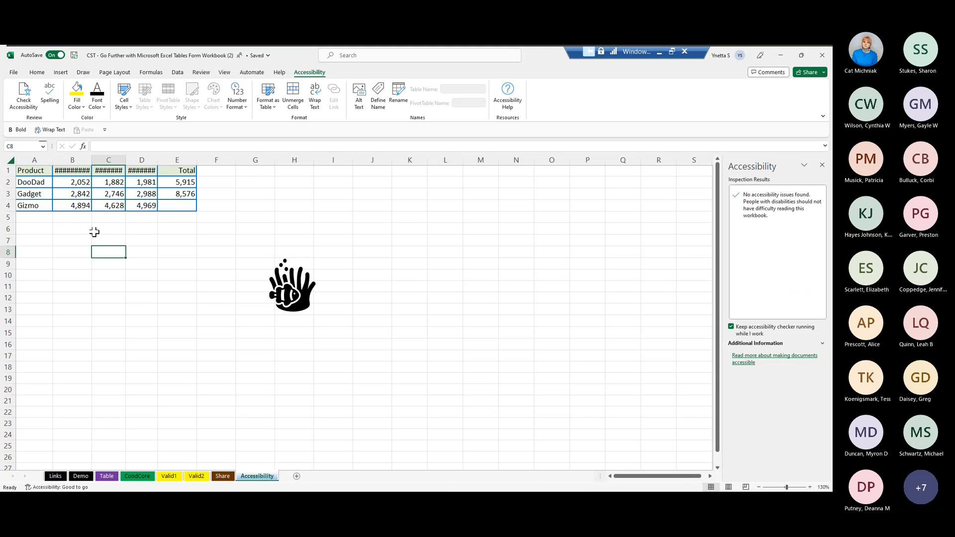
- Widen columns B to D on the Accessibility sheet to fit their date headings, then return to the Share sheet
{"action": "left_click_drag", "start_coordinate": [89, 157], "coordinate": [196, 155]}
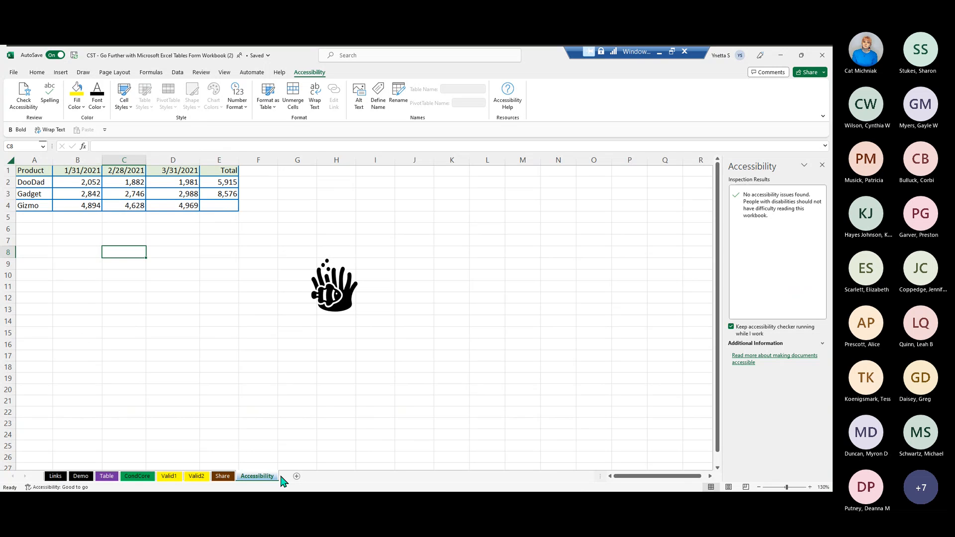
{"action": "left_click", "coordinate": [221, 477]}
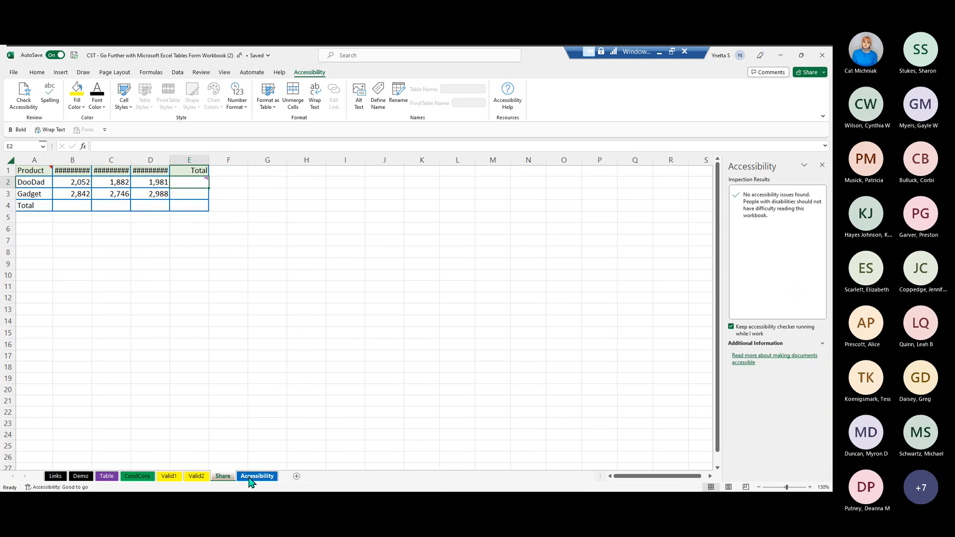